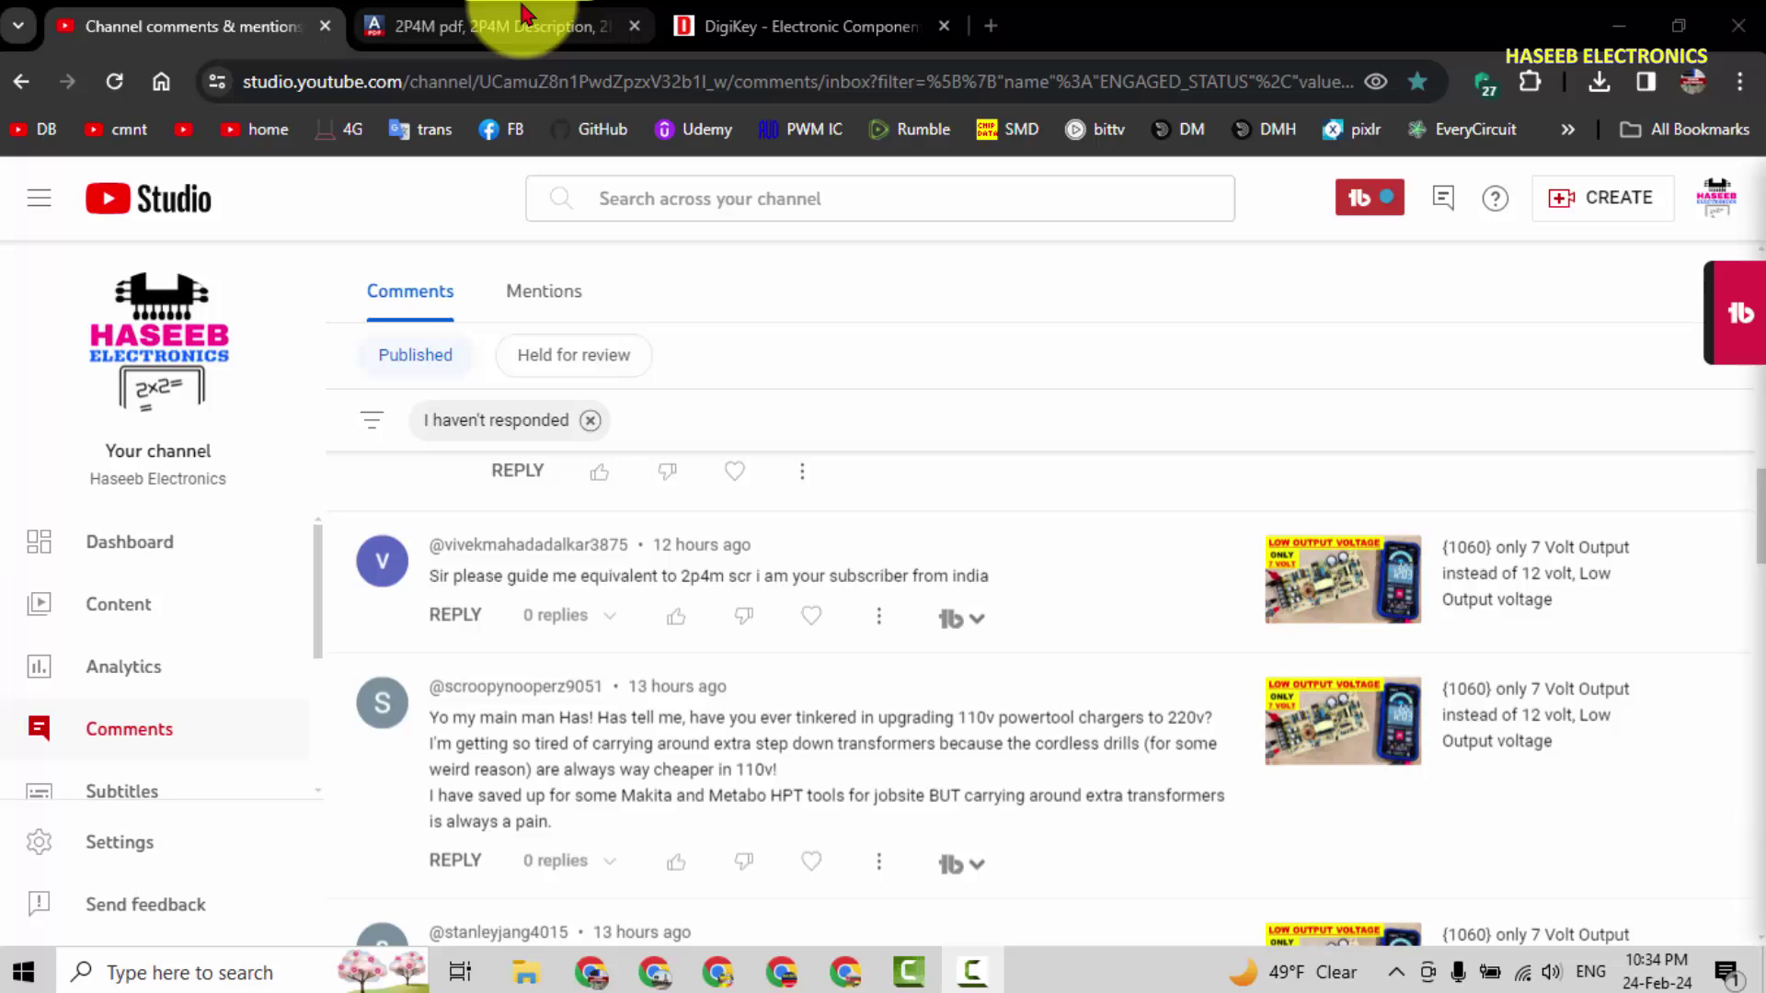
# Leave the 2P4M-equivalent comment in YouTube Studio for the NEC 2P4M datasheet.
pyautogui.click(525, 17)
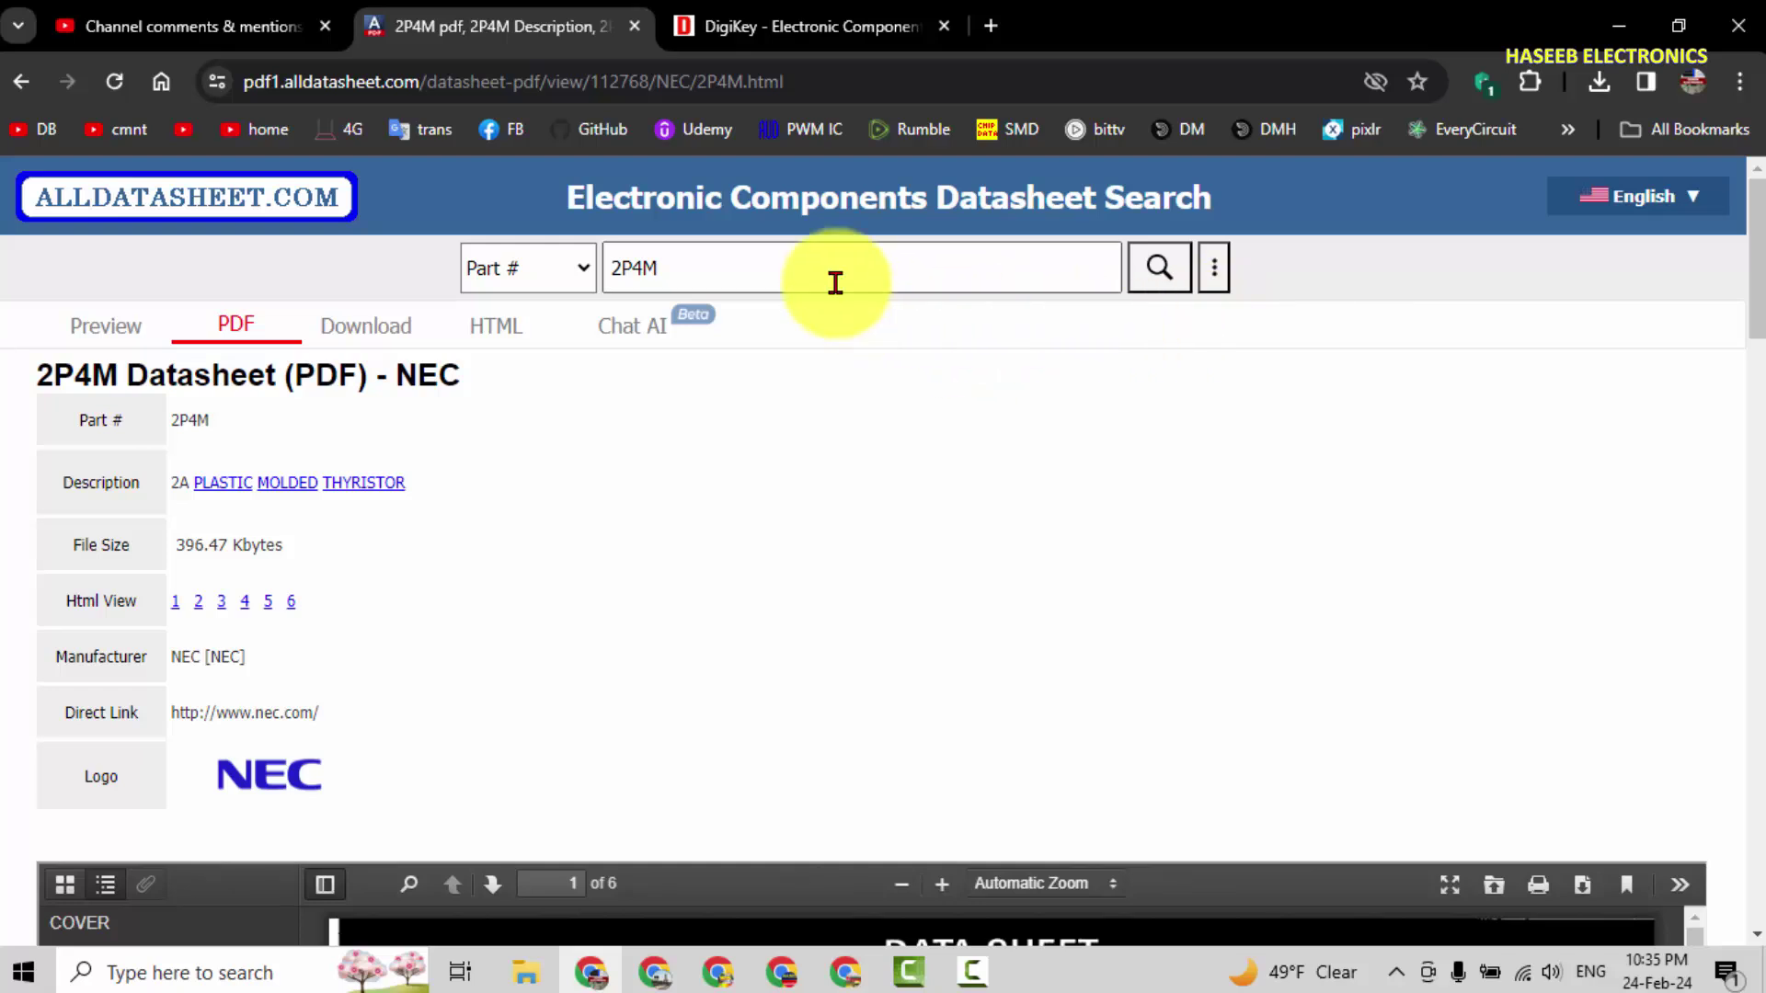
# Scroll the 2P4M PDF to page 2's ratings: 400 V repetitive, 2 A on-state.
pyautogui.scroll(-6, 881, 459)
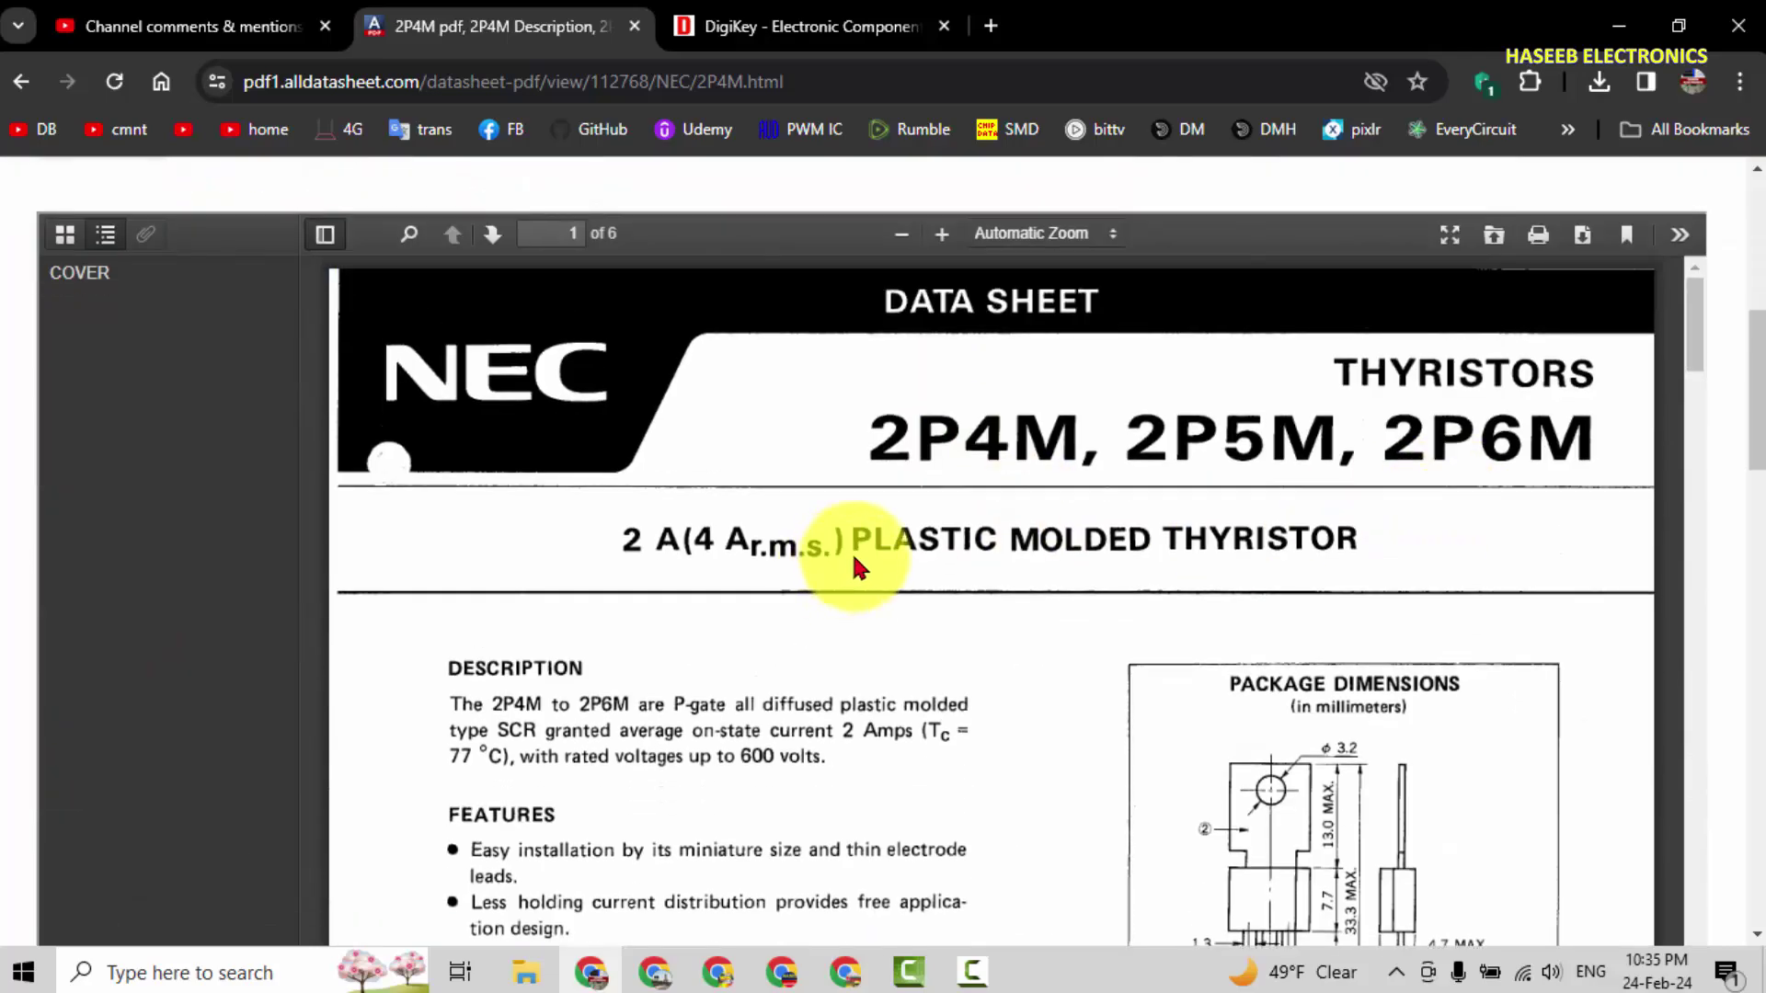
pyautogui.scroll(-3, 716, 611)
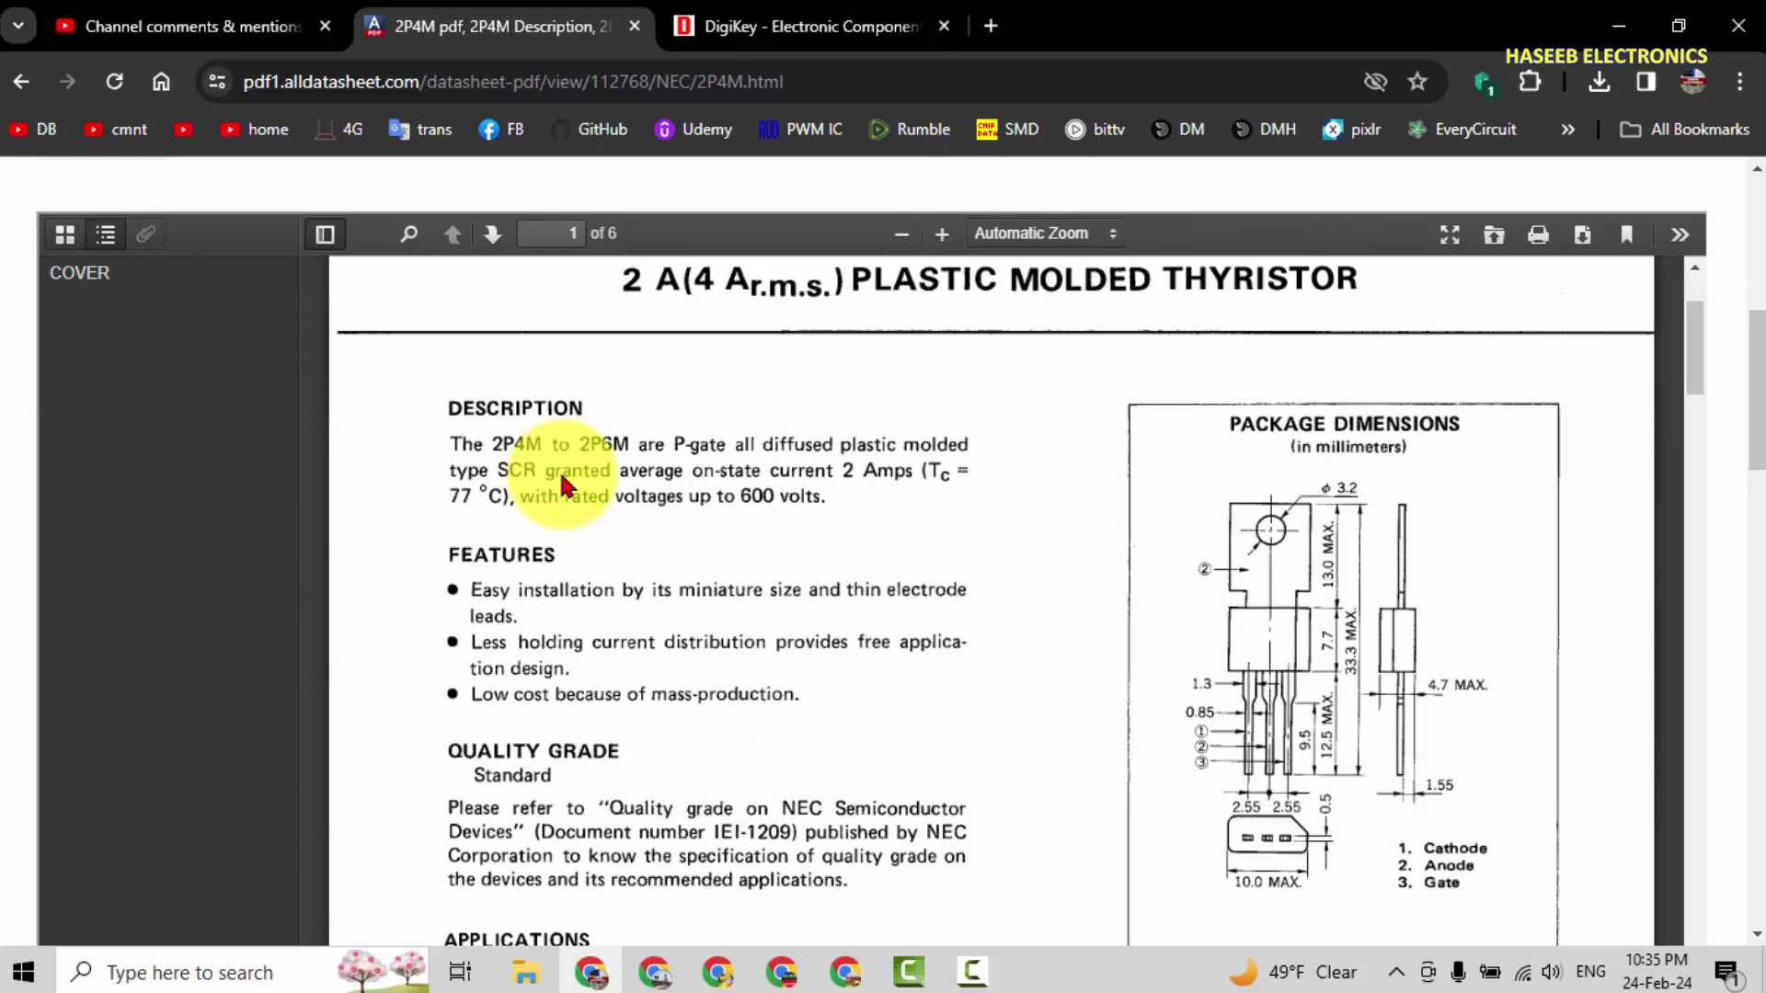
pyautogui.scroll(-10, 1012, 620)
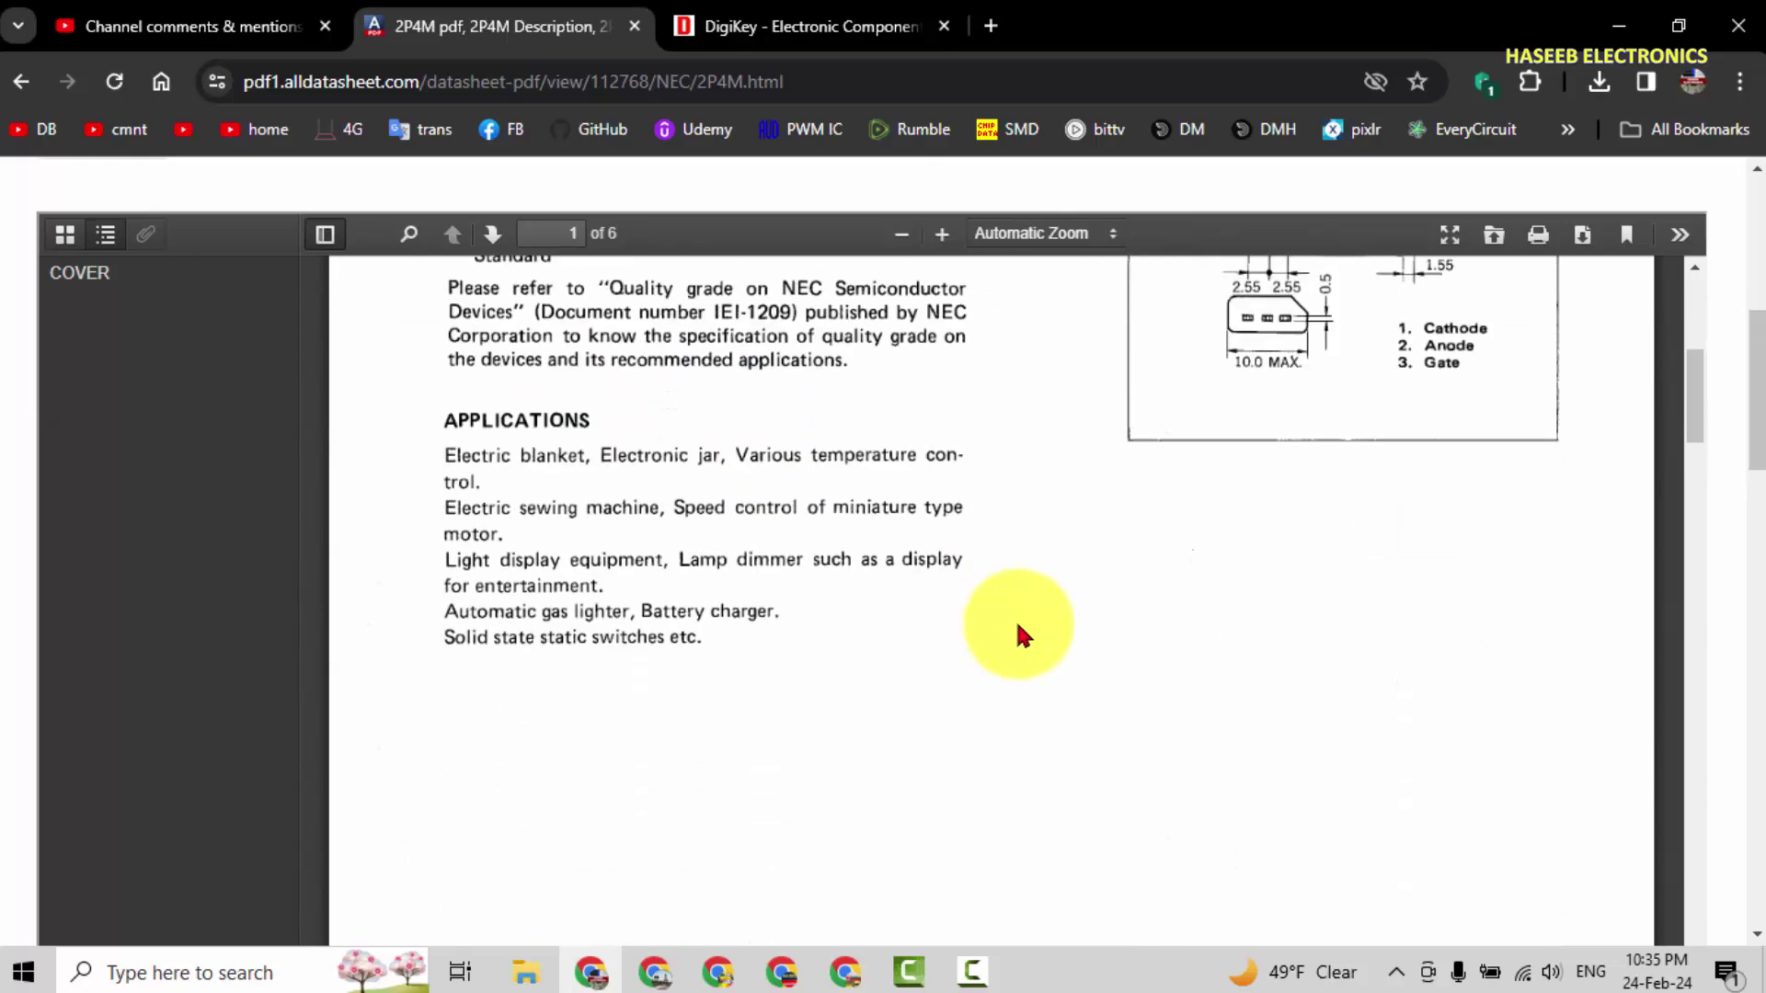
pyautogui.scroll(8, 1026, 616)
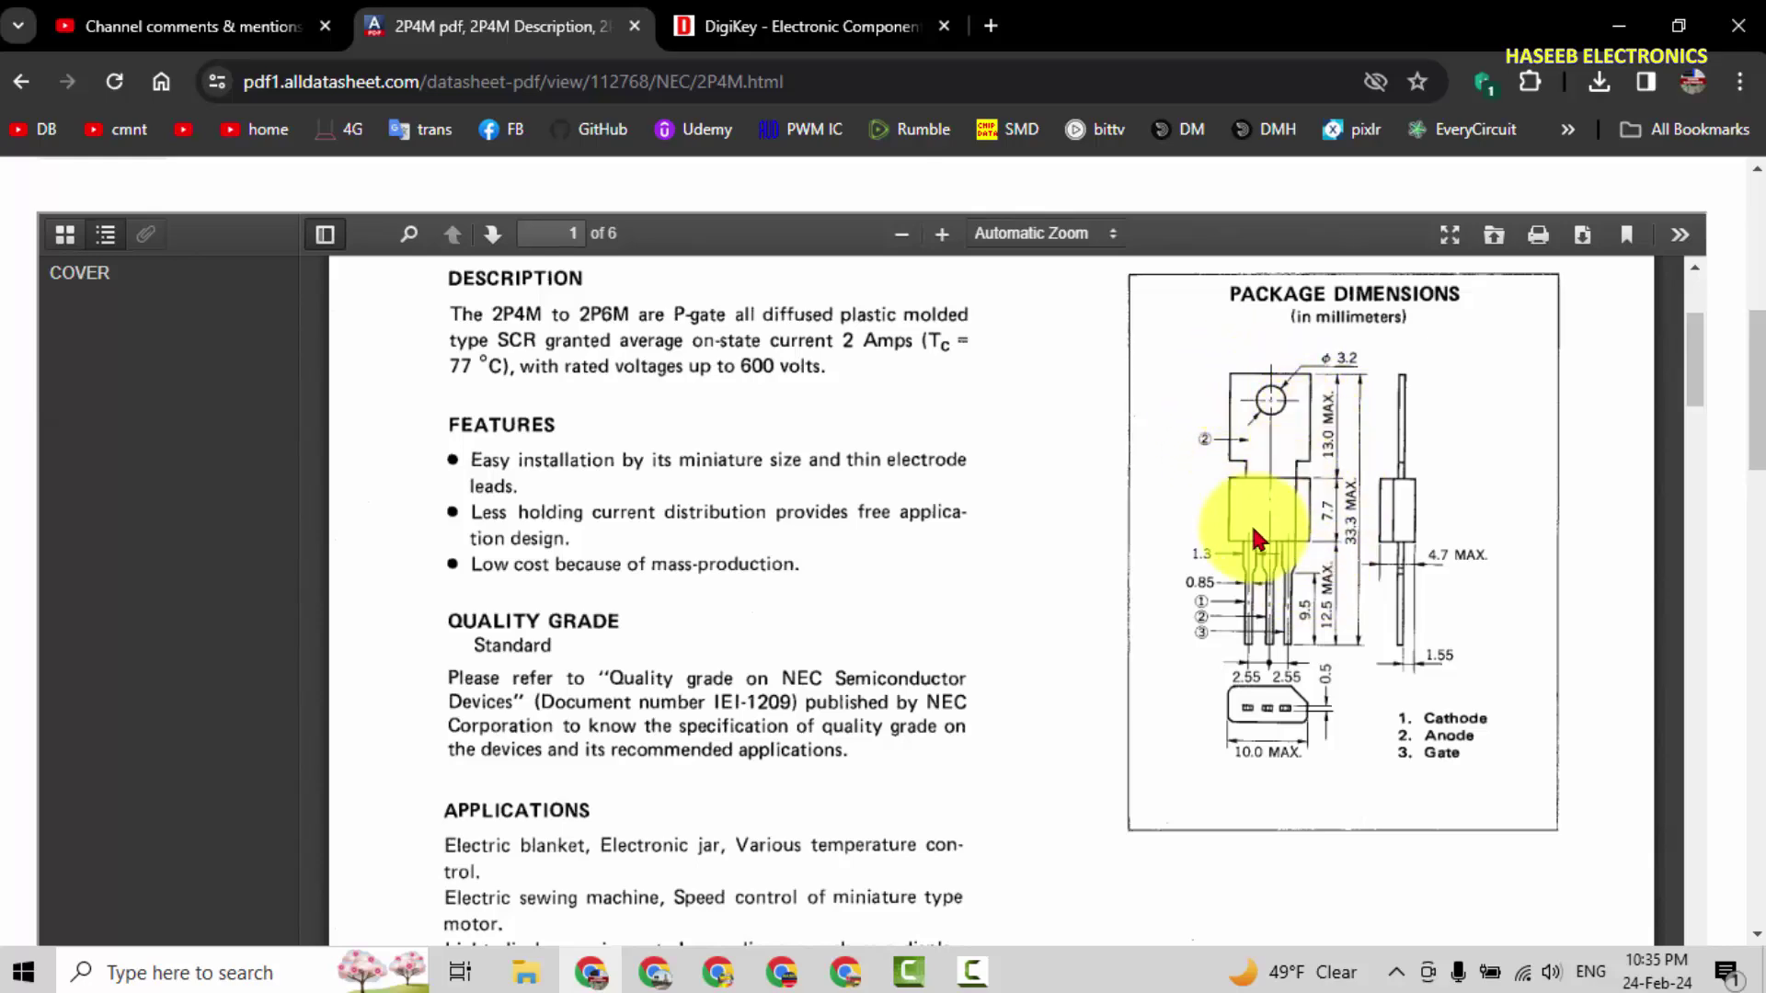
pyautogui.scroll(-6, 1257, 540)
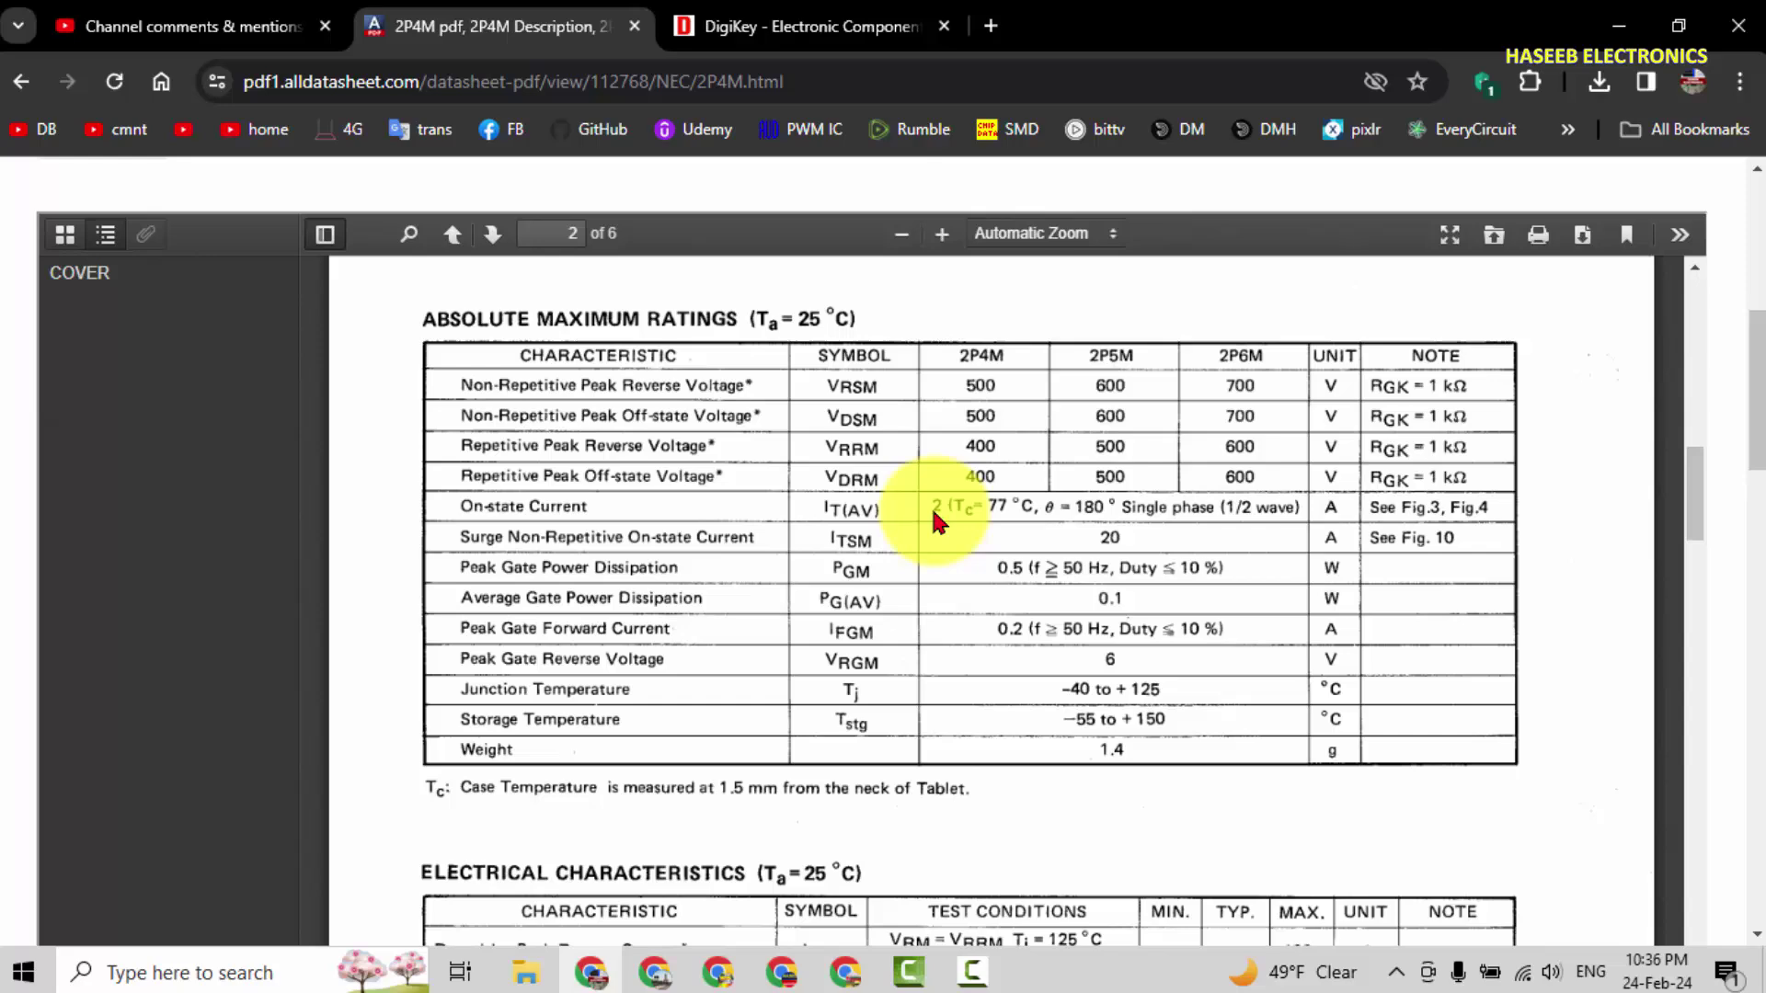
# Look over the ratings and RGK insertion diagrams, then go to DigiKey.
pyautogui.scroll(-10, 1380, 698)
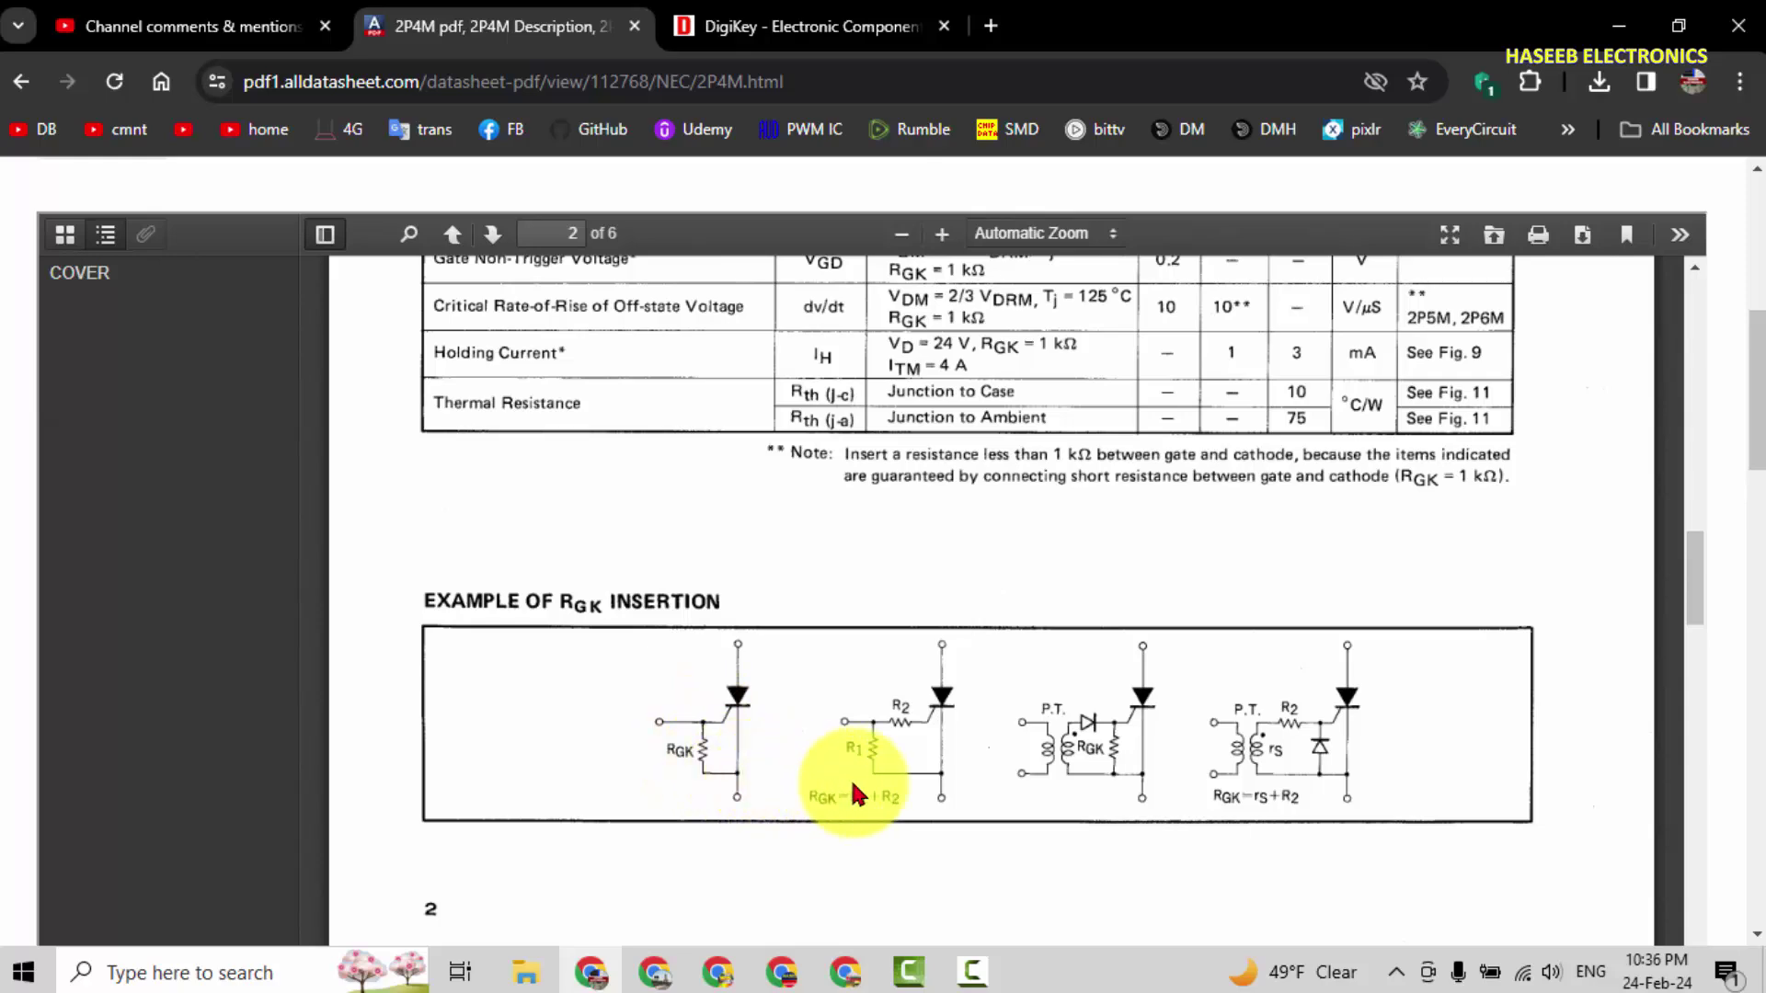
pyautogui.scroll(9, 847, 788)
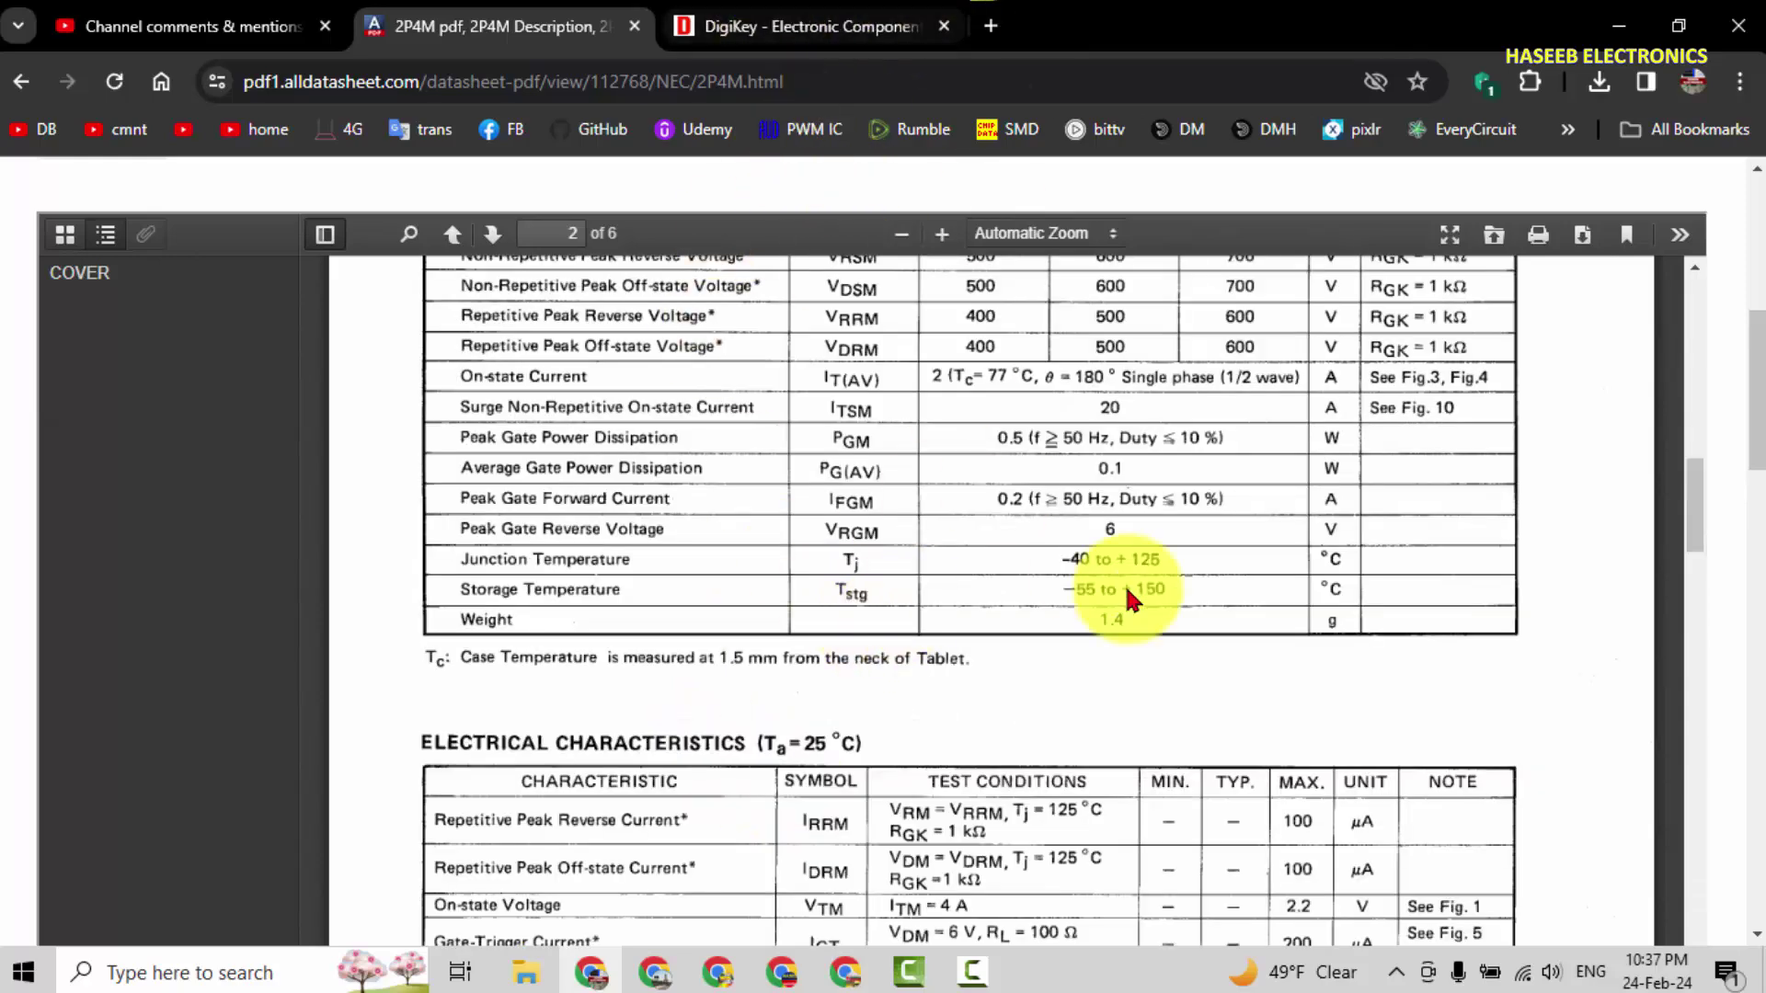
pyautogui.scroll(5, 1195, 570)
pyautogui.click(749, 20)
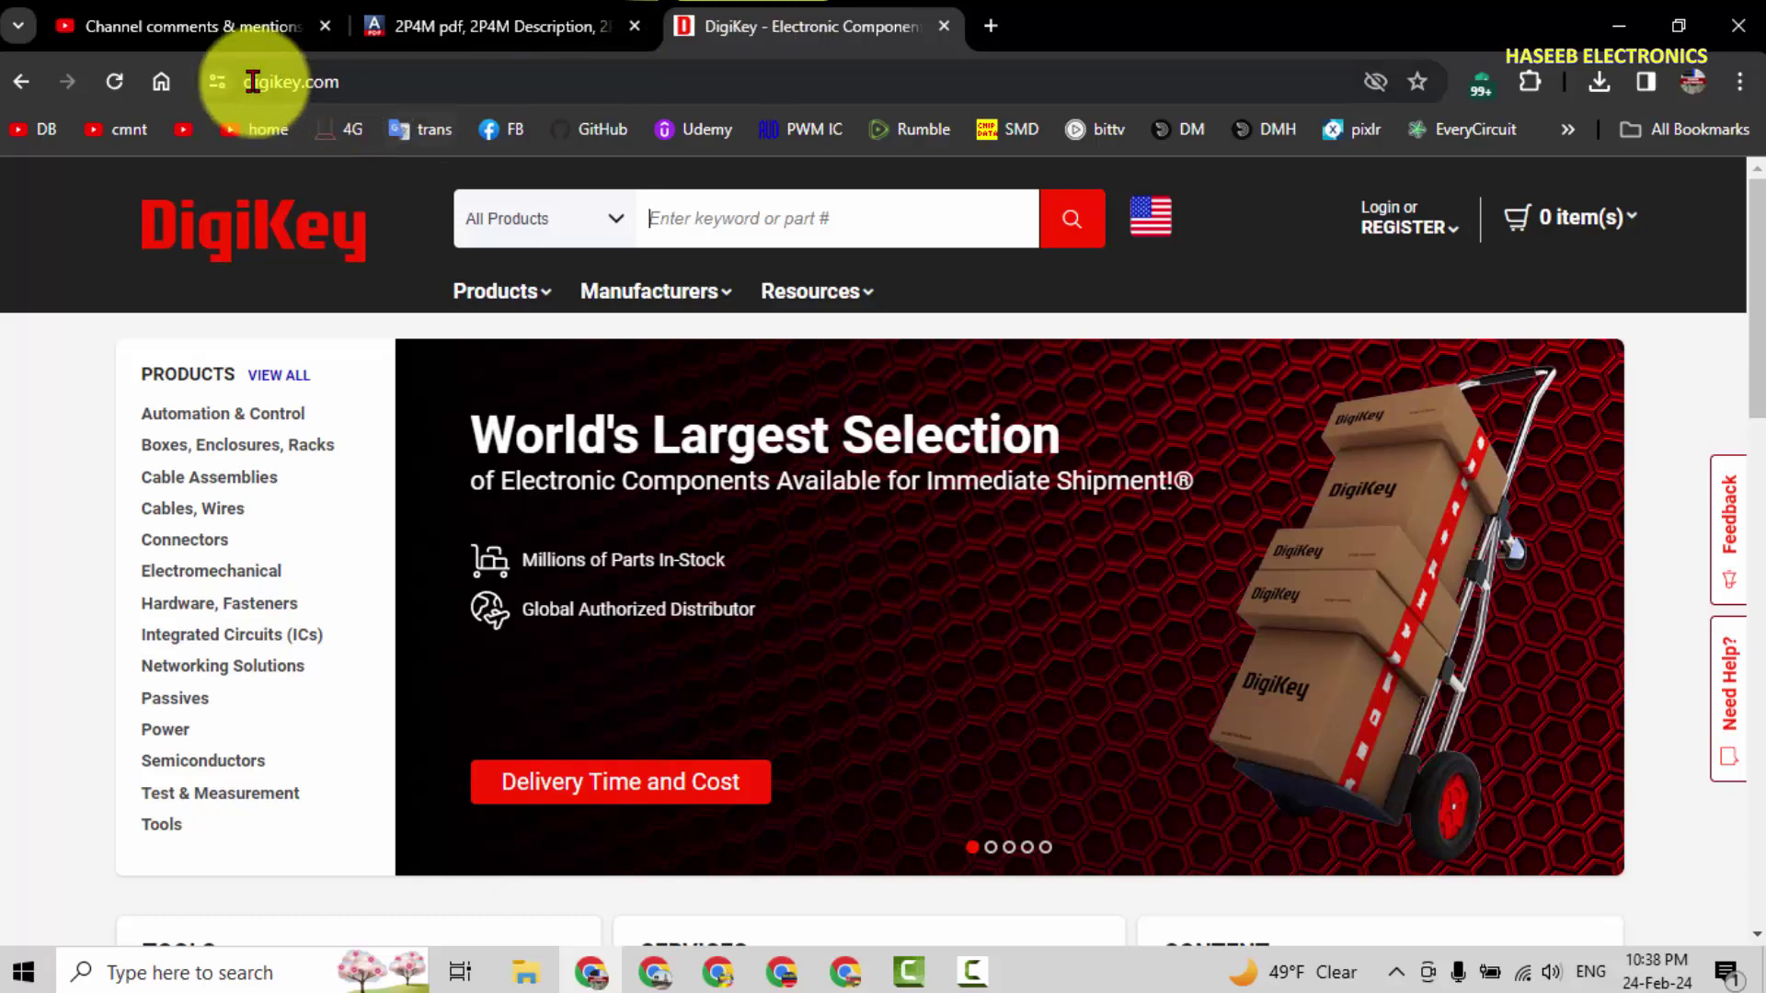
# Search DigiKey for '2p4m' and view the 2P4M(02)-AZ product attributes.
pyautogui.click(716, 216)
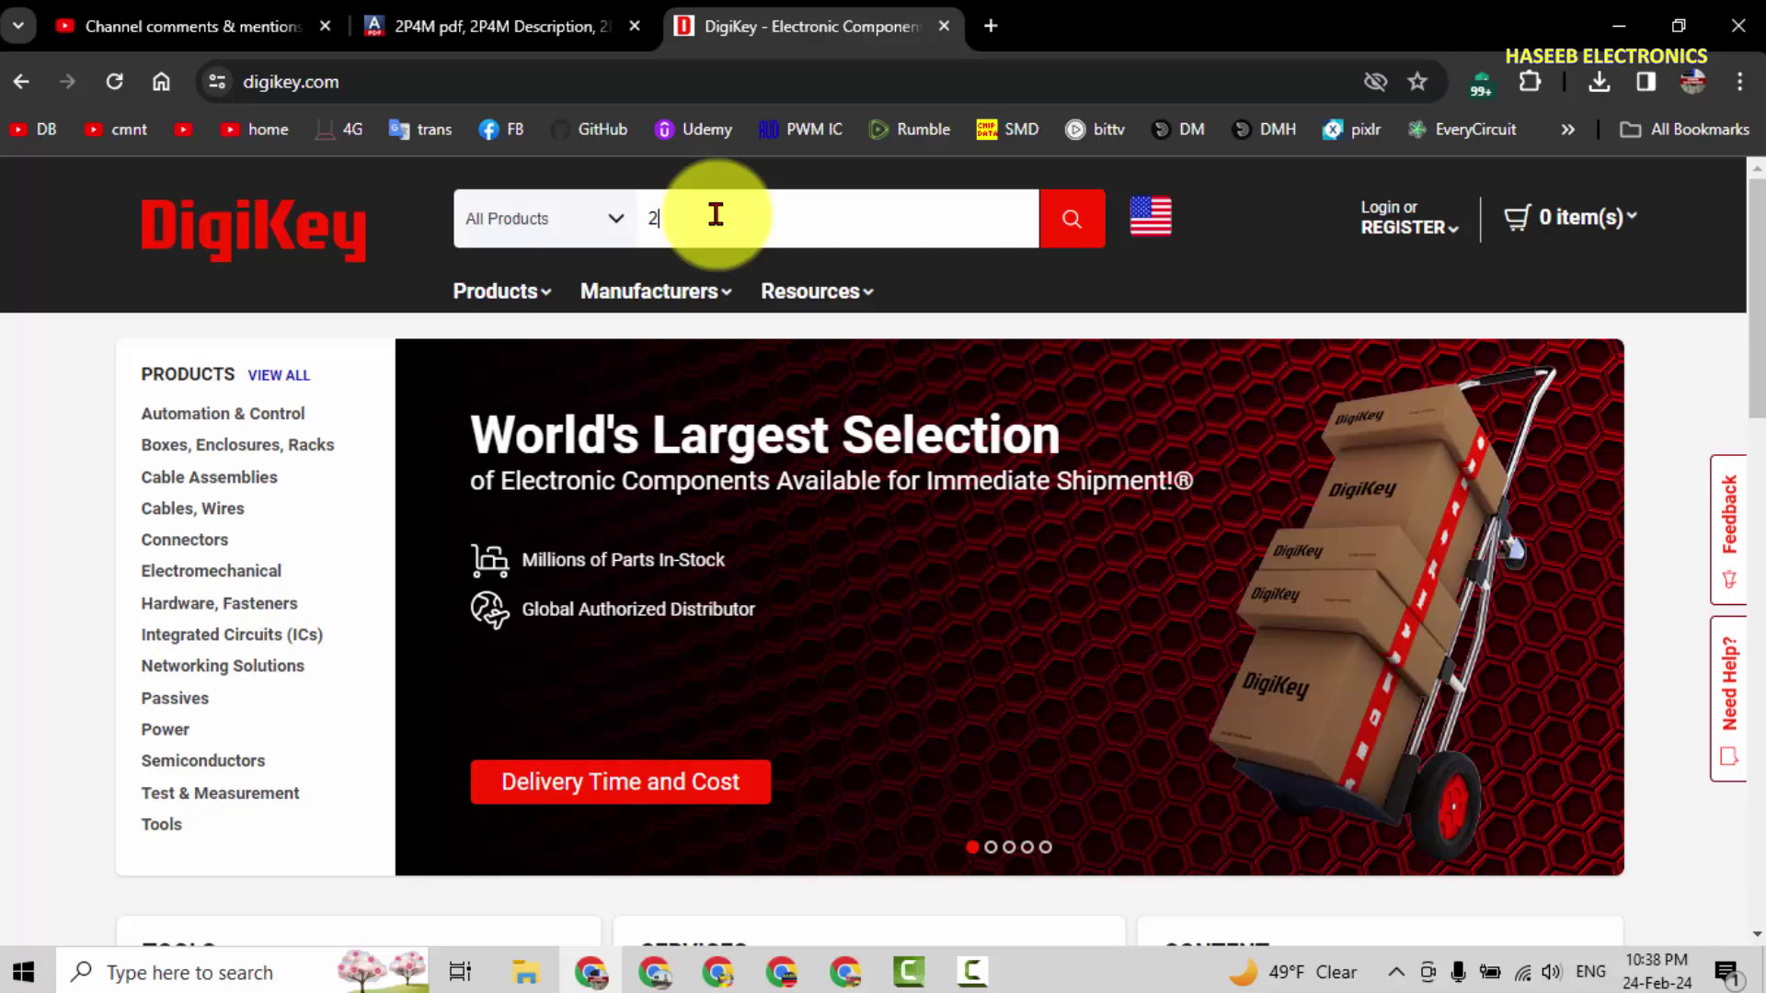
pyautogui.write('2p4')
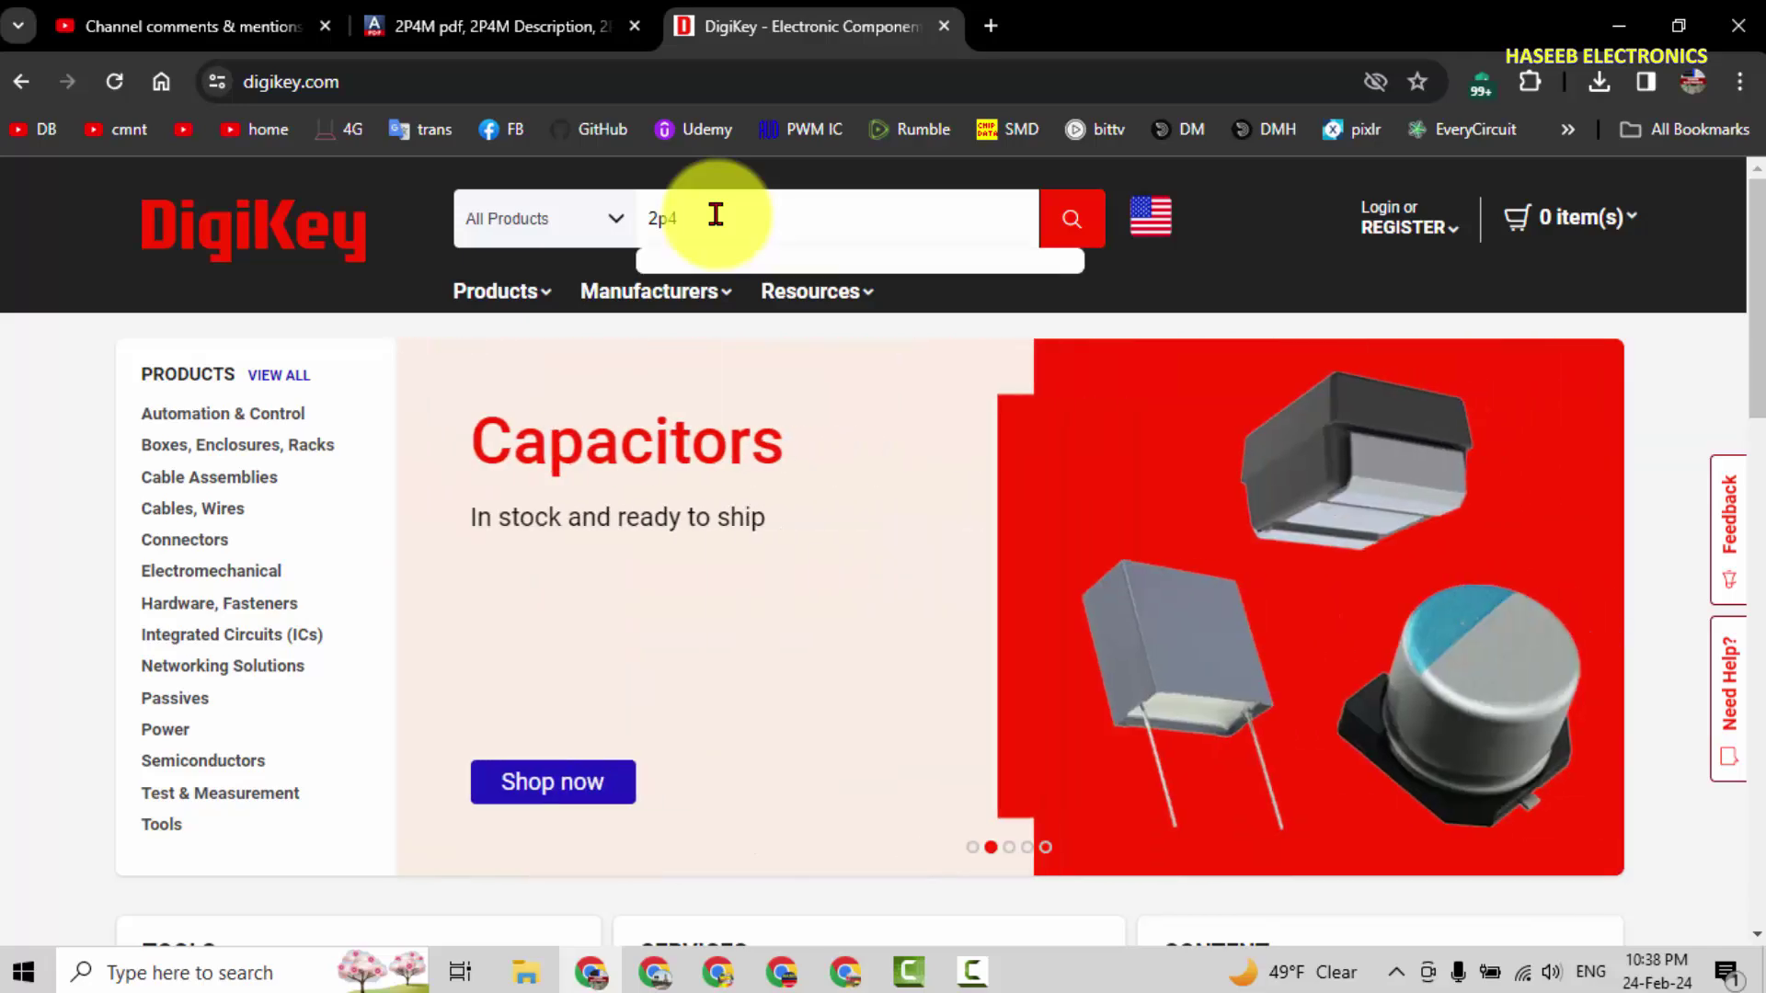
pyautogui.write('m')
pyautogui.press('Return')
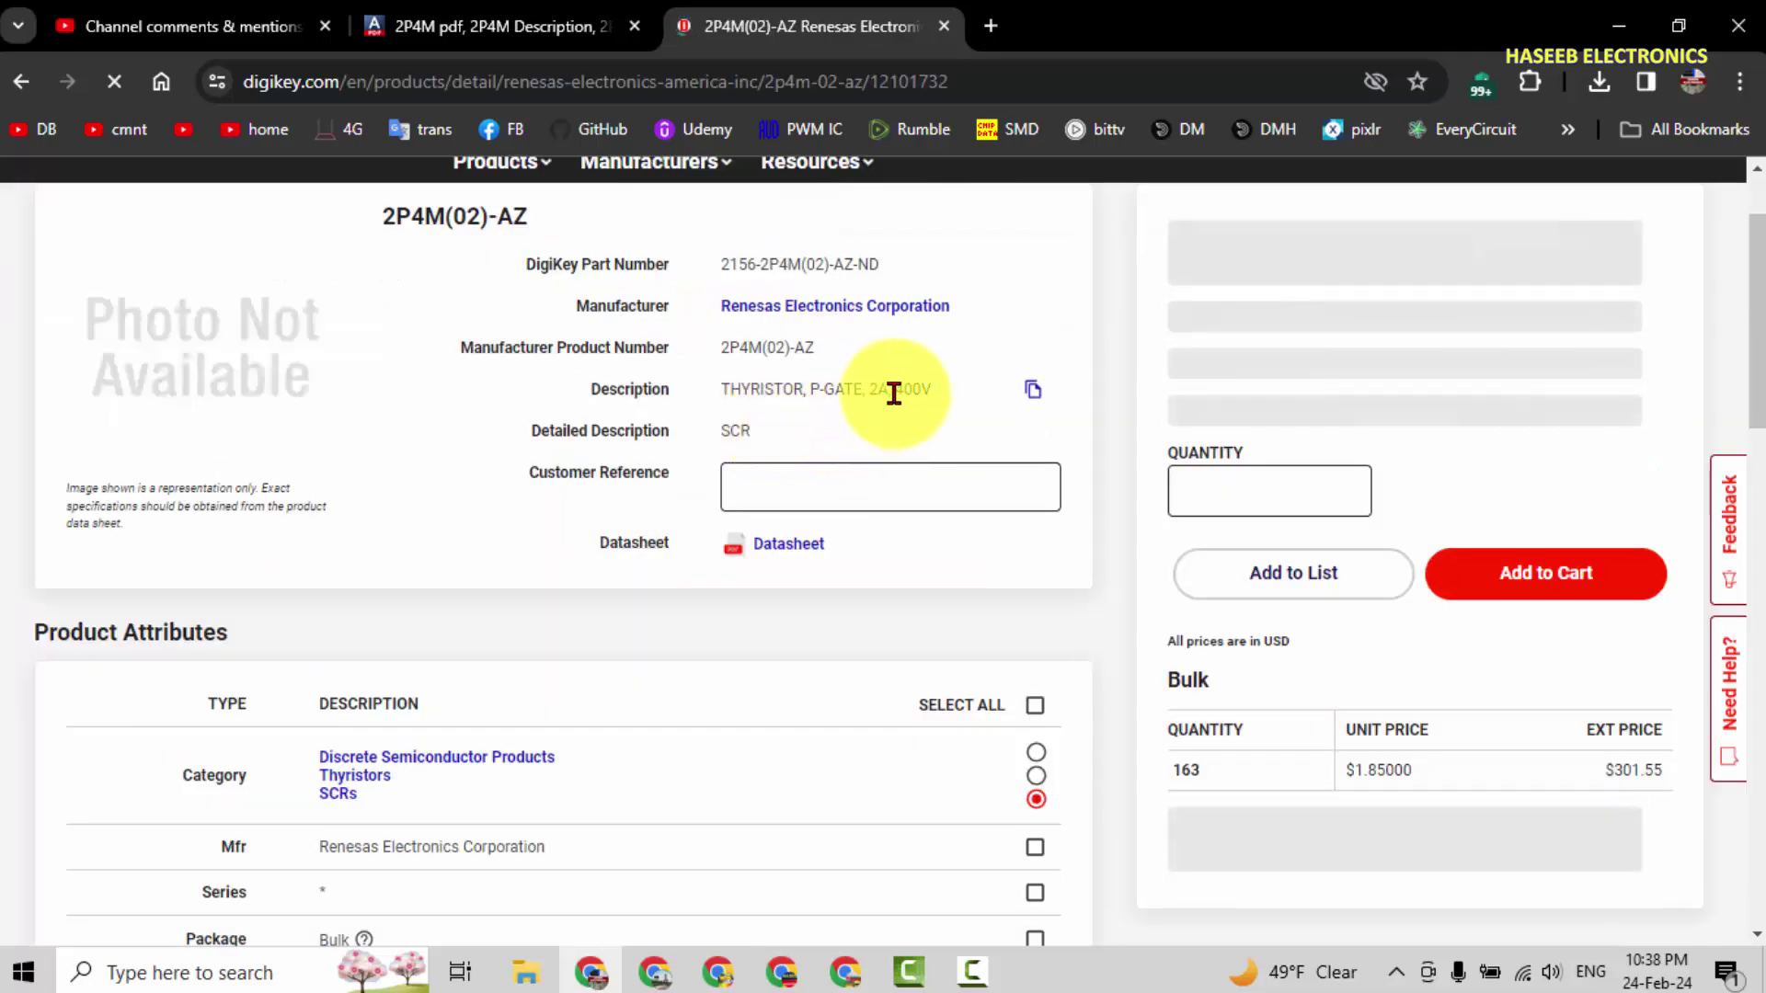
pyautogui.scroll(-5, 829, 530)
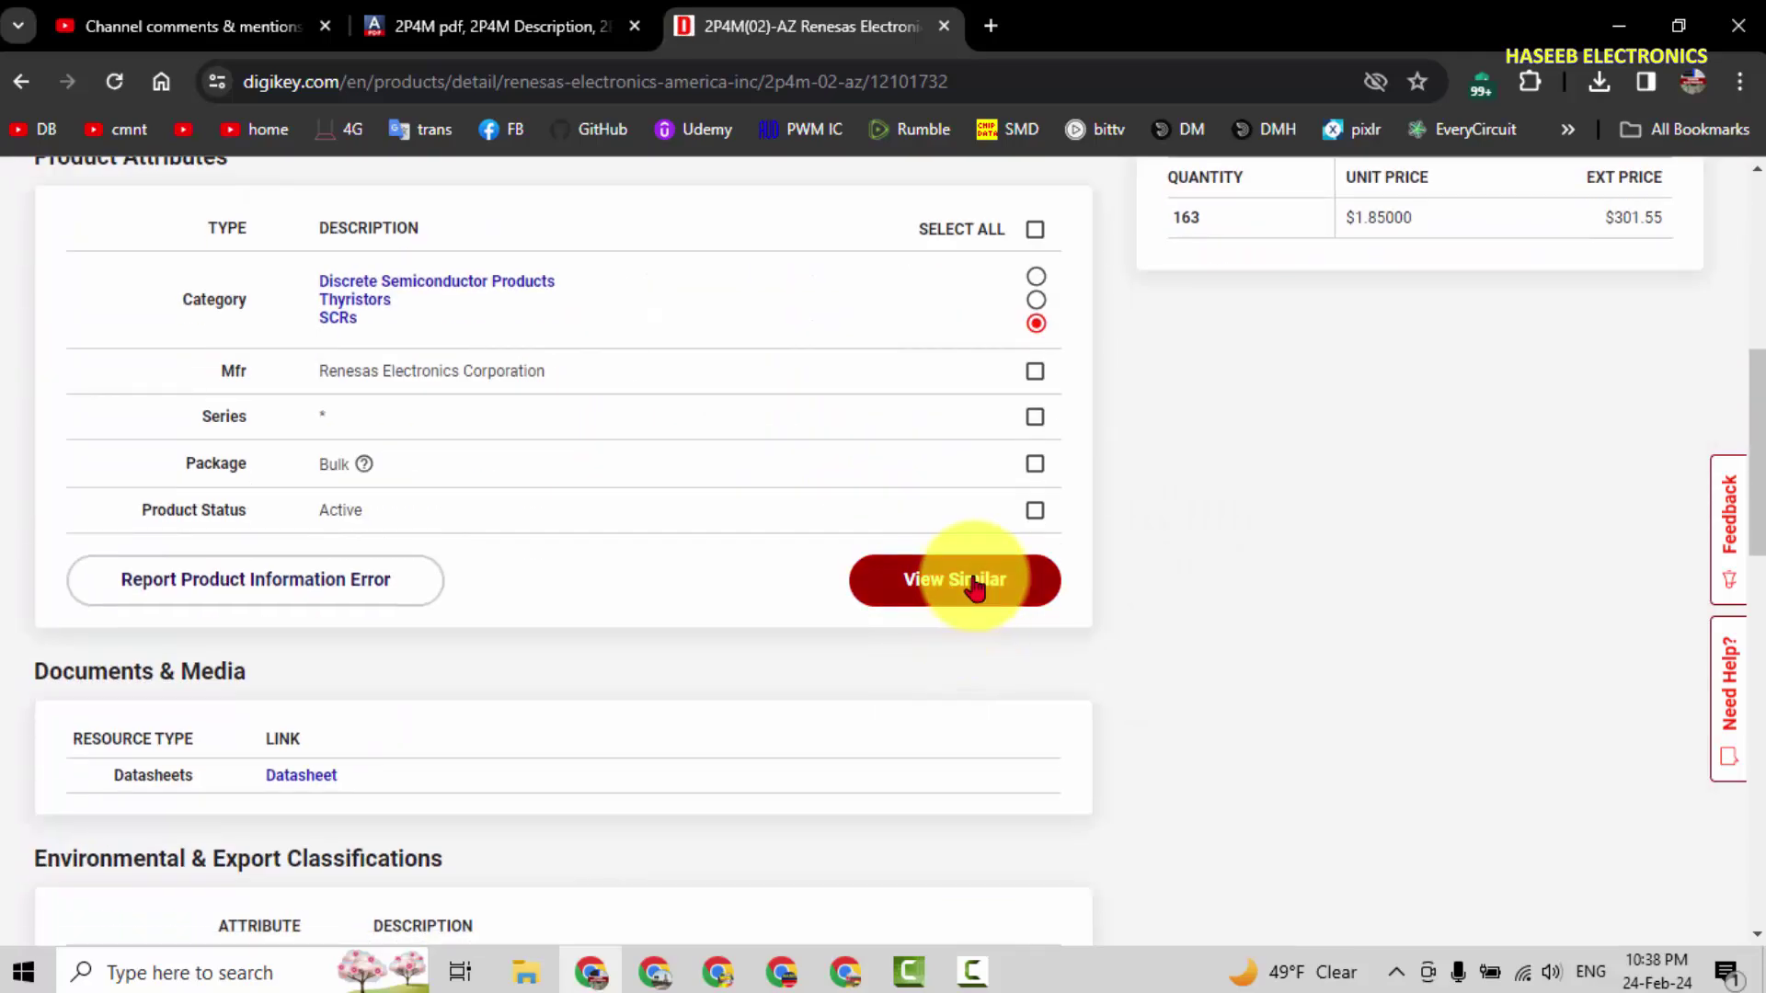
# List SCRs similar to the 2P4M and pick the Sensitive Gate SCR type.
pyautogui.click(975, 585)
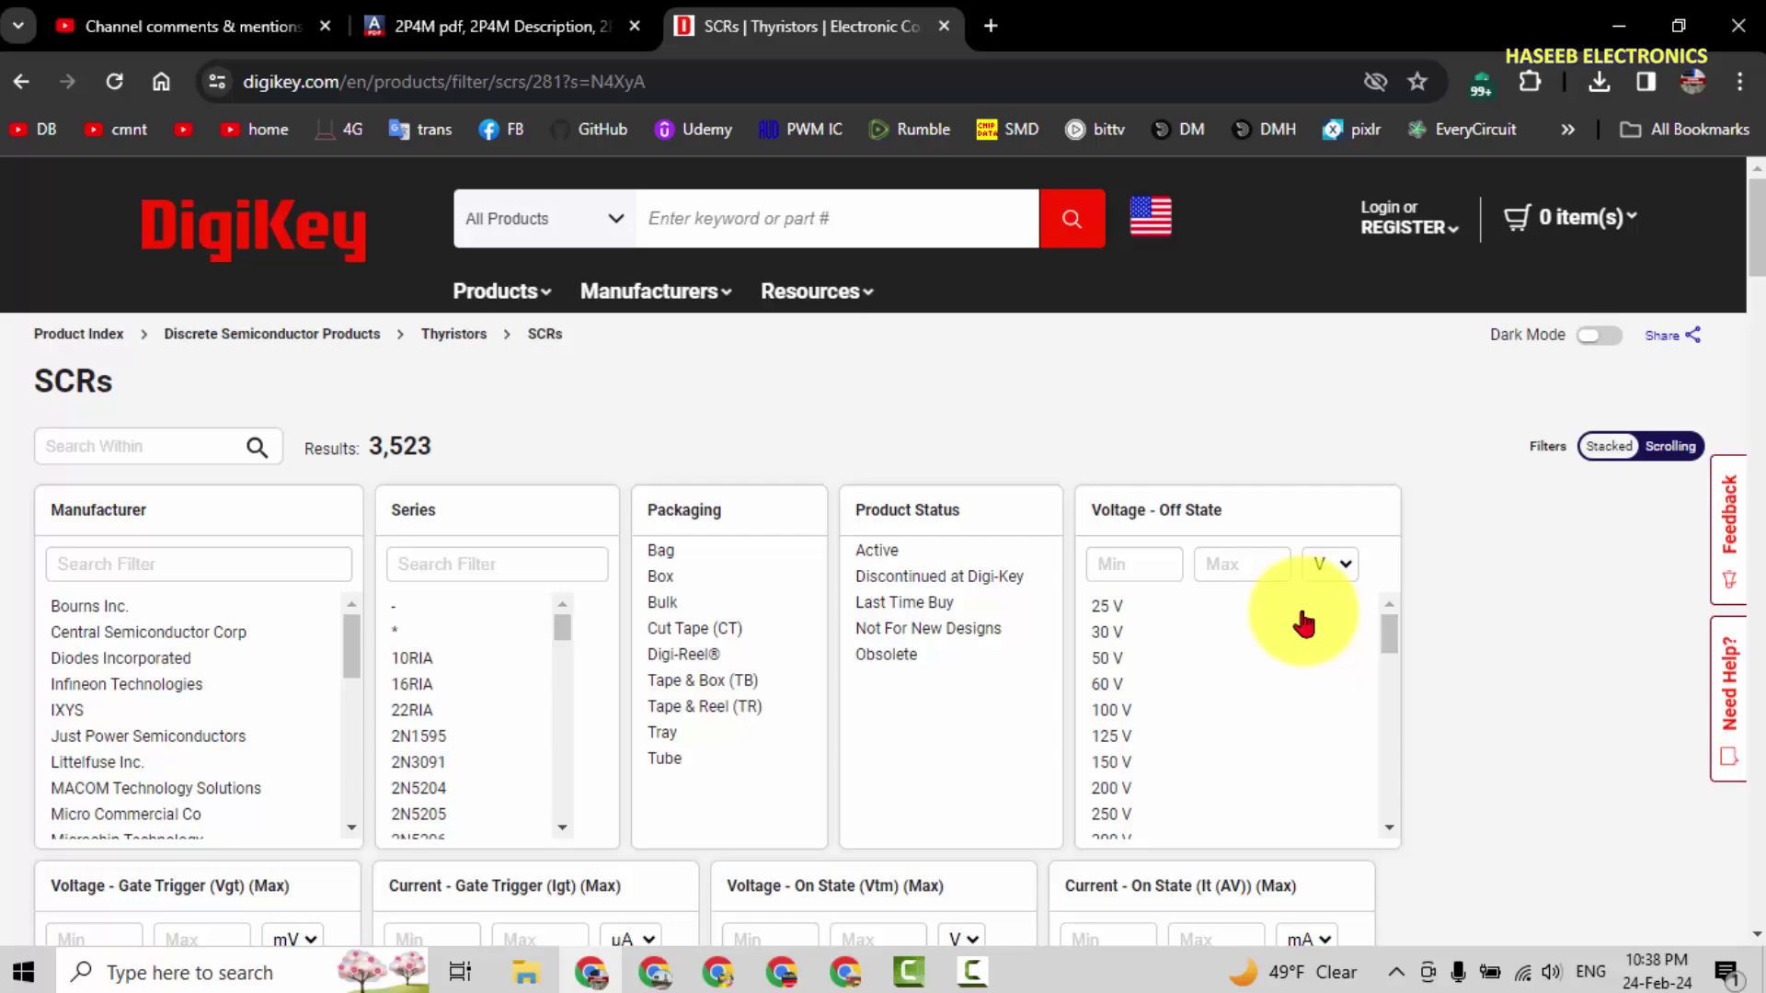
pyautogui.scroll(-5, 1319, 504)
pyautogui.scroll(-3, 1352, 515)
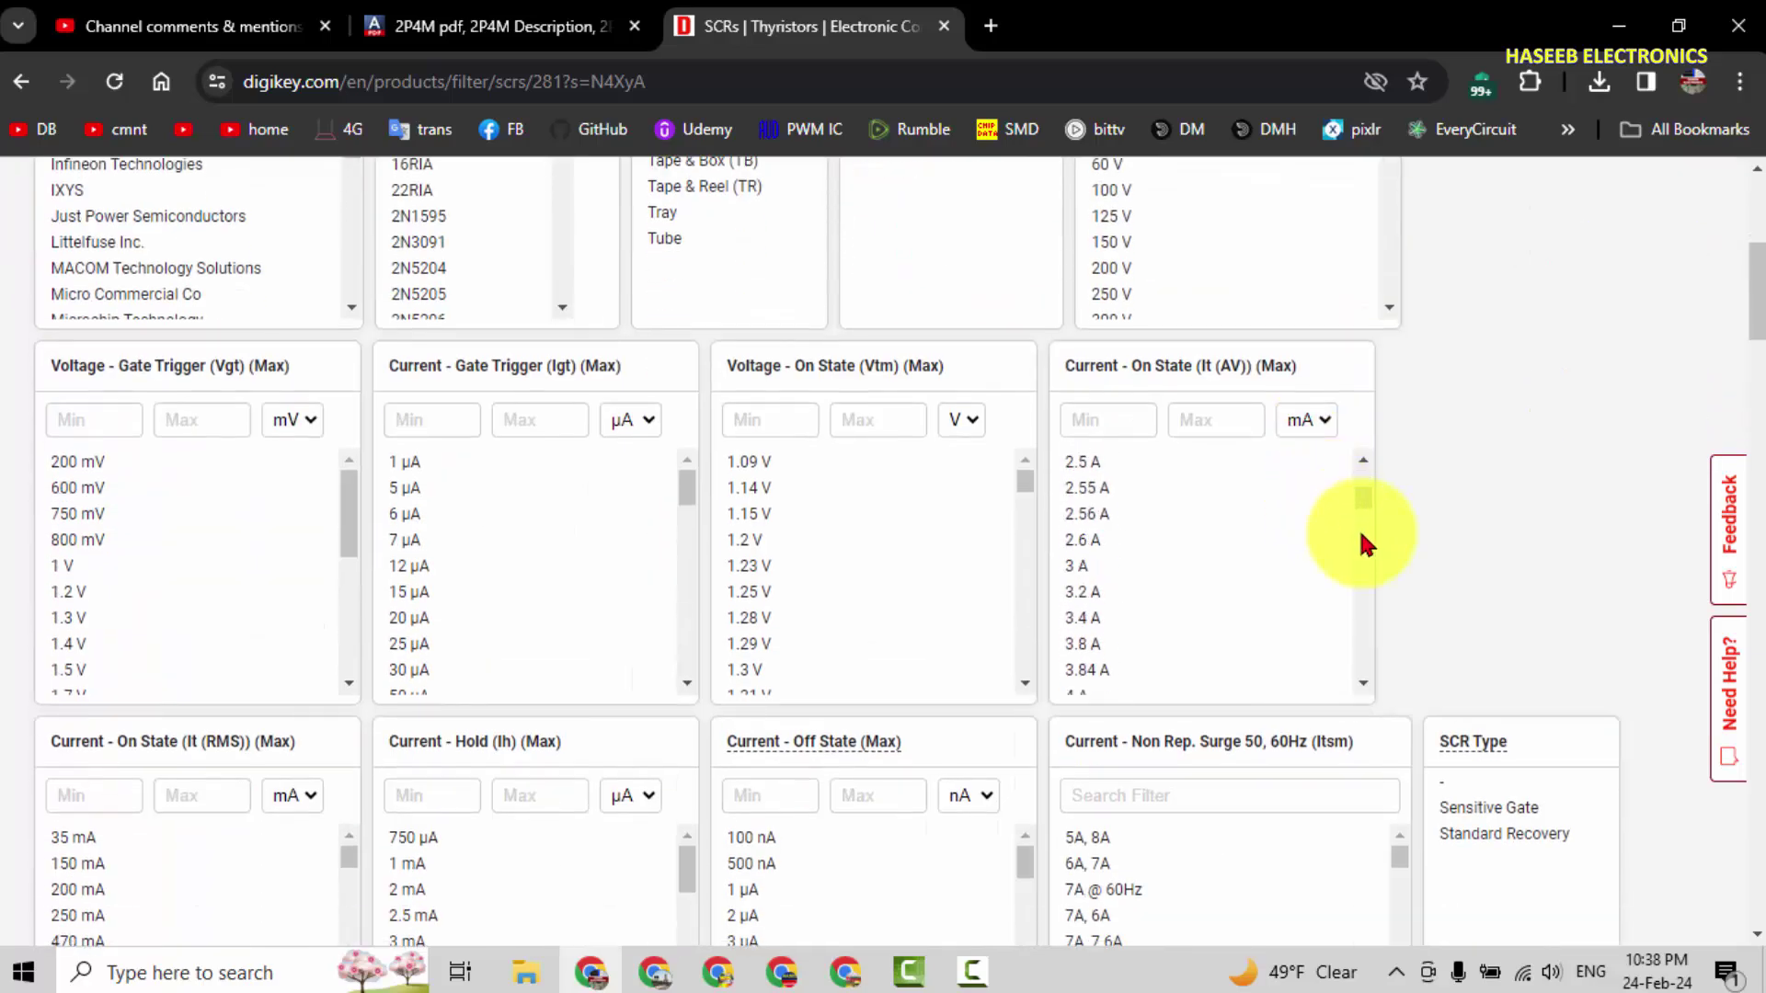
pyautogui.scroll(-5, 1577, 484)
pyautogui.scroll(1, 1503, 478)
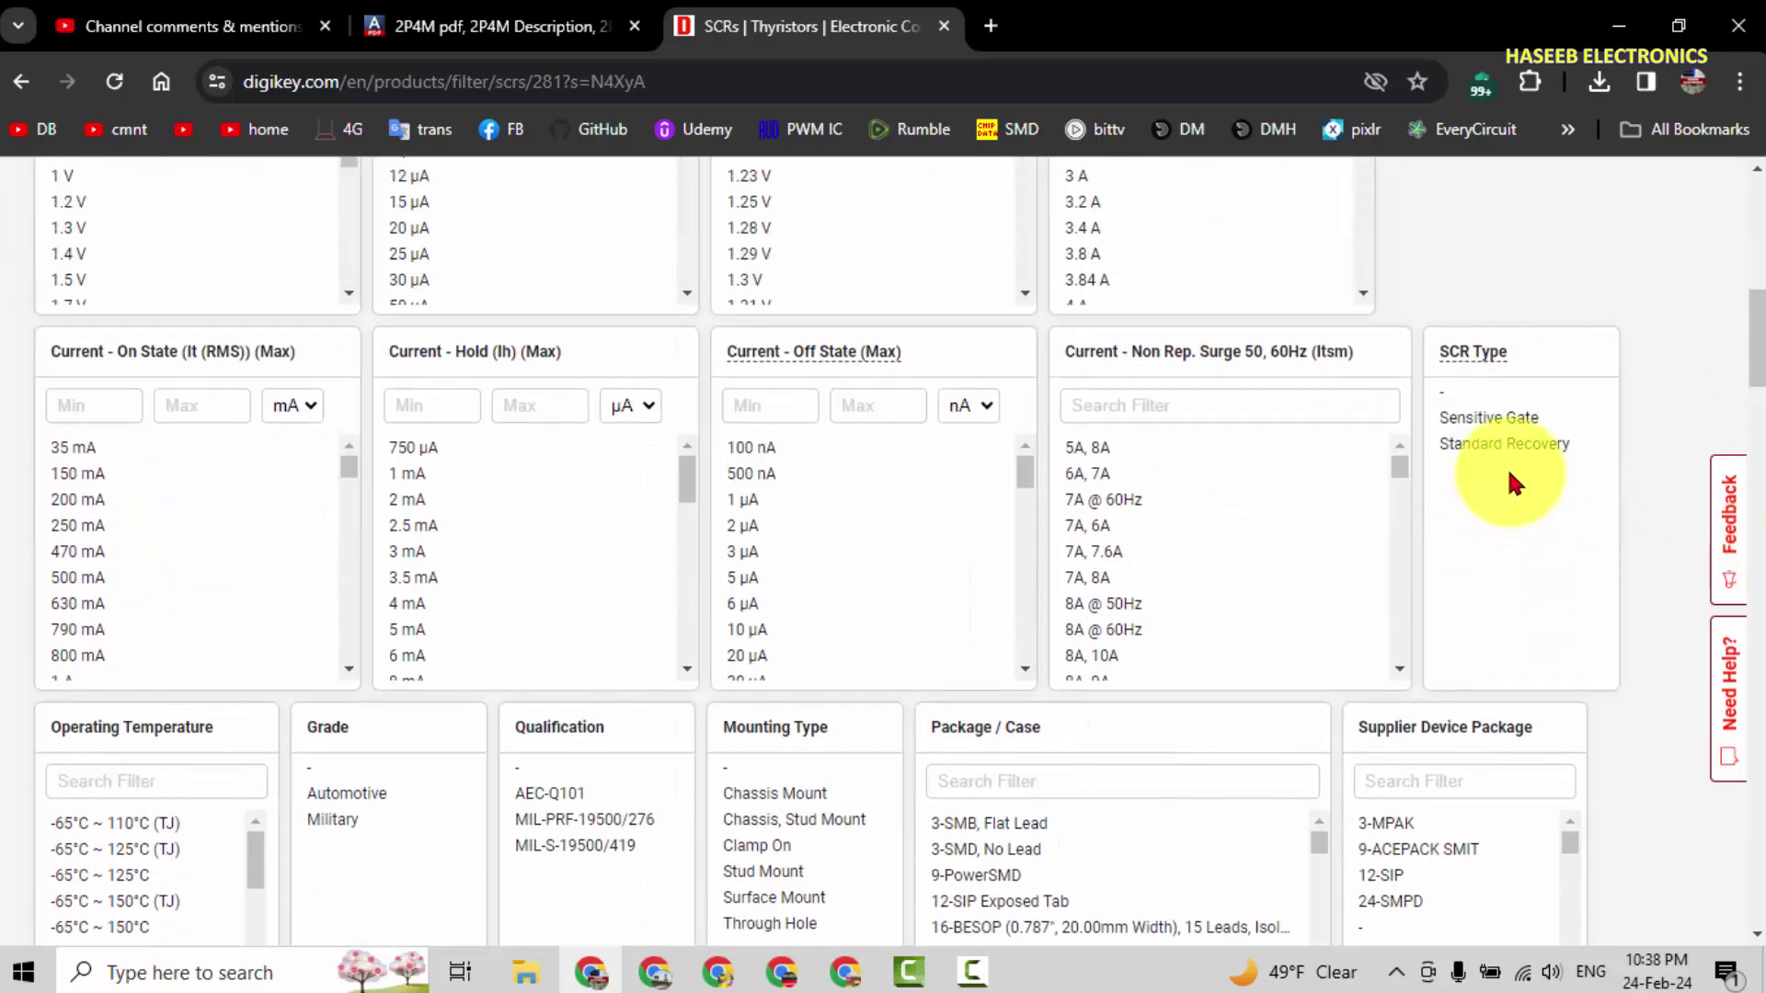
pyautogui.click(1476, 428)
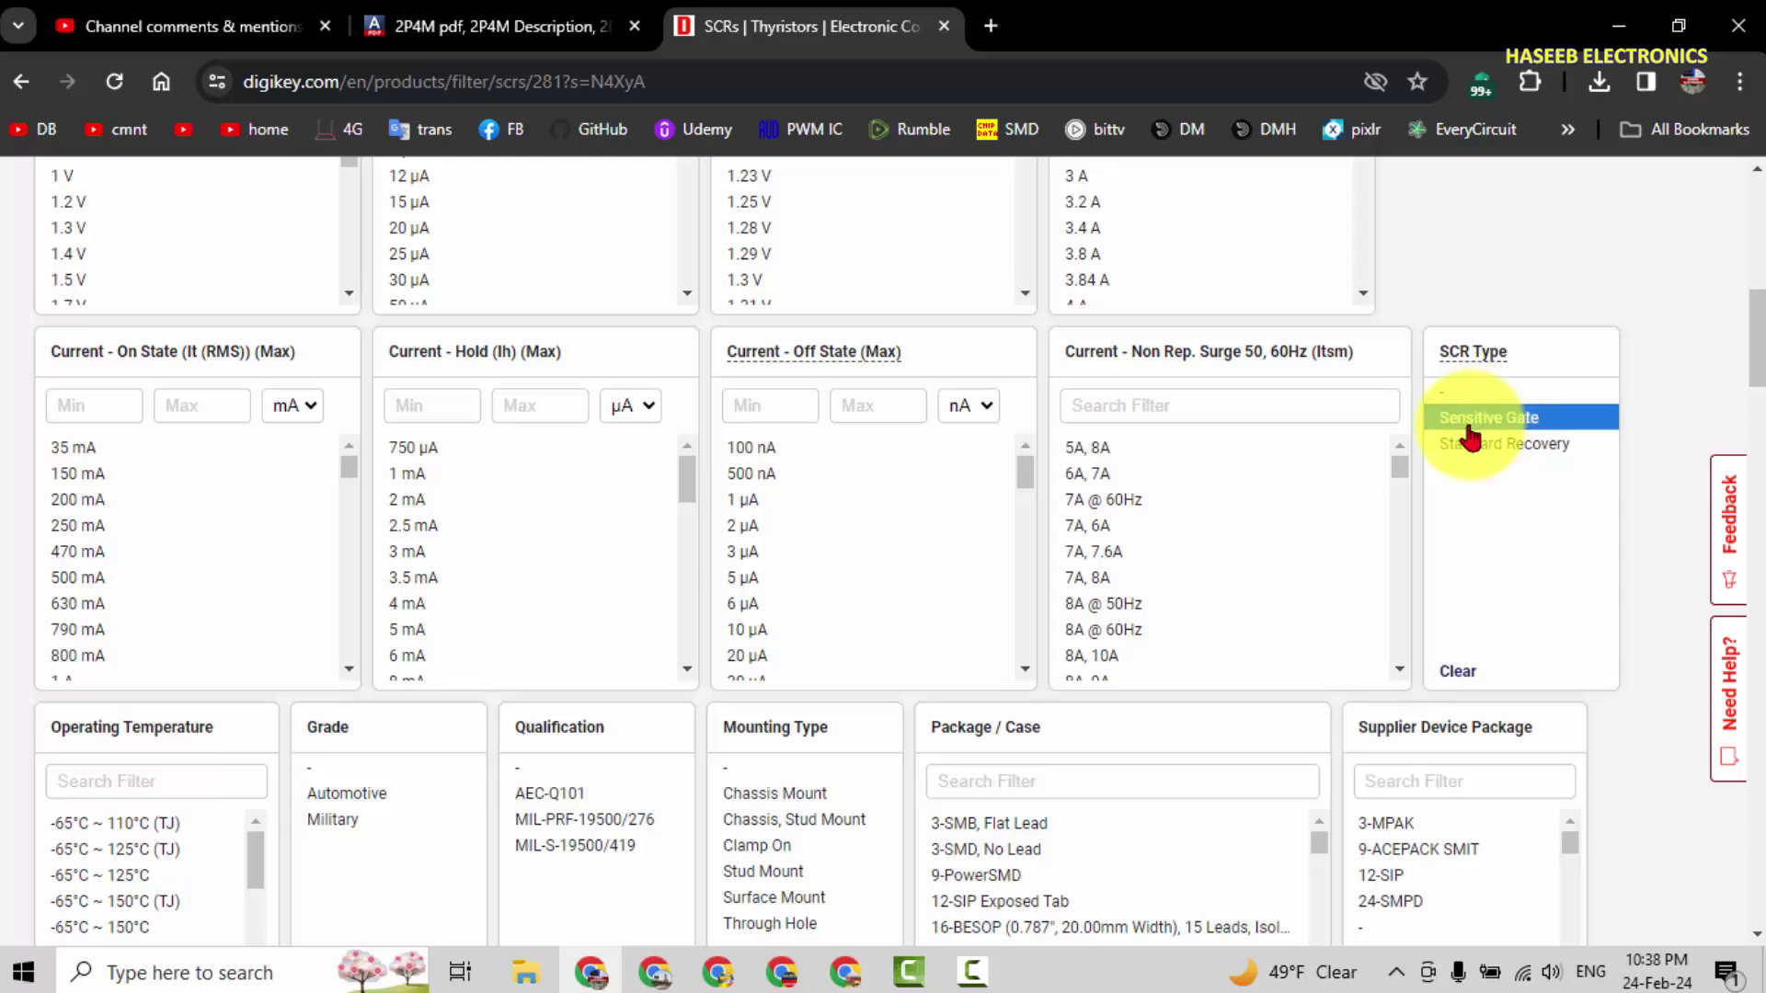
# Add the TO-202 Long Tab package and apply filters, leaving 17 results.
pyautogui.scroll(-3, 1283, 575)
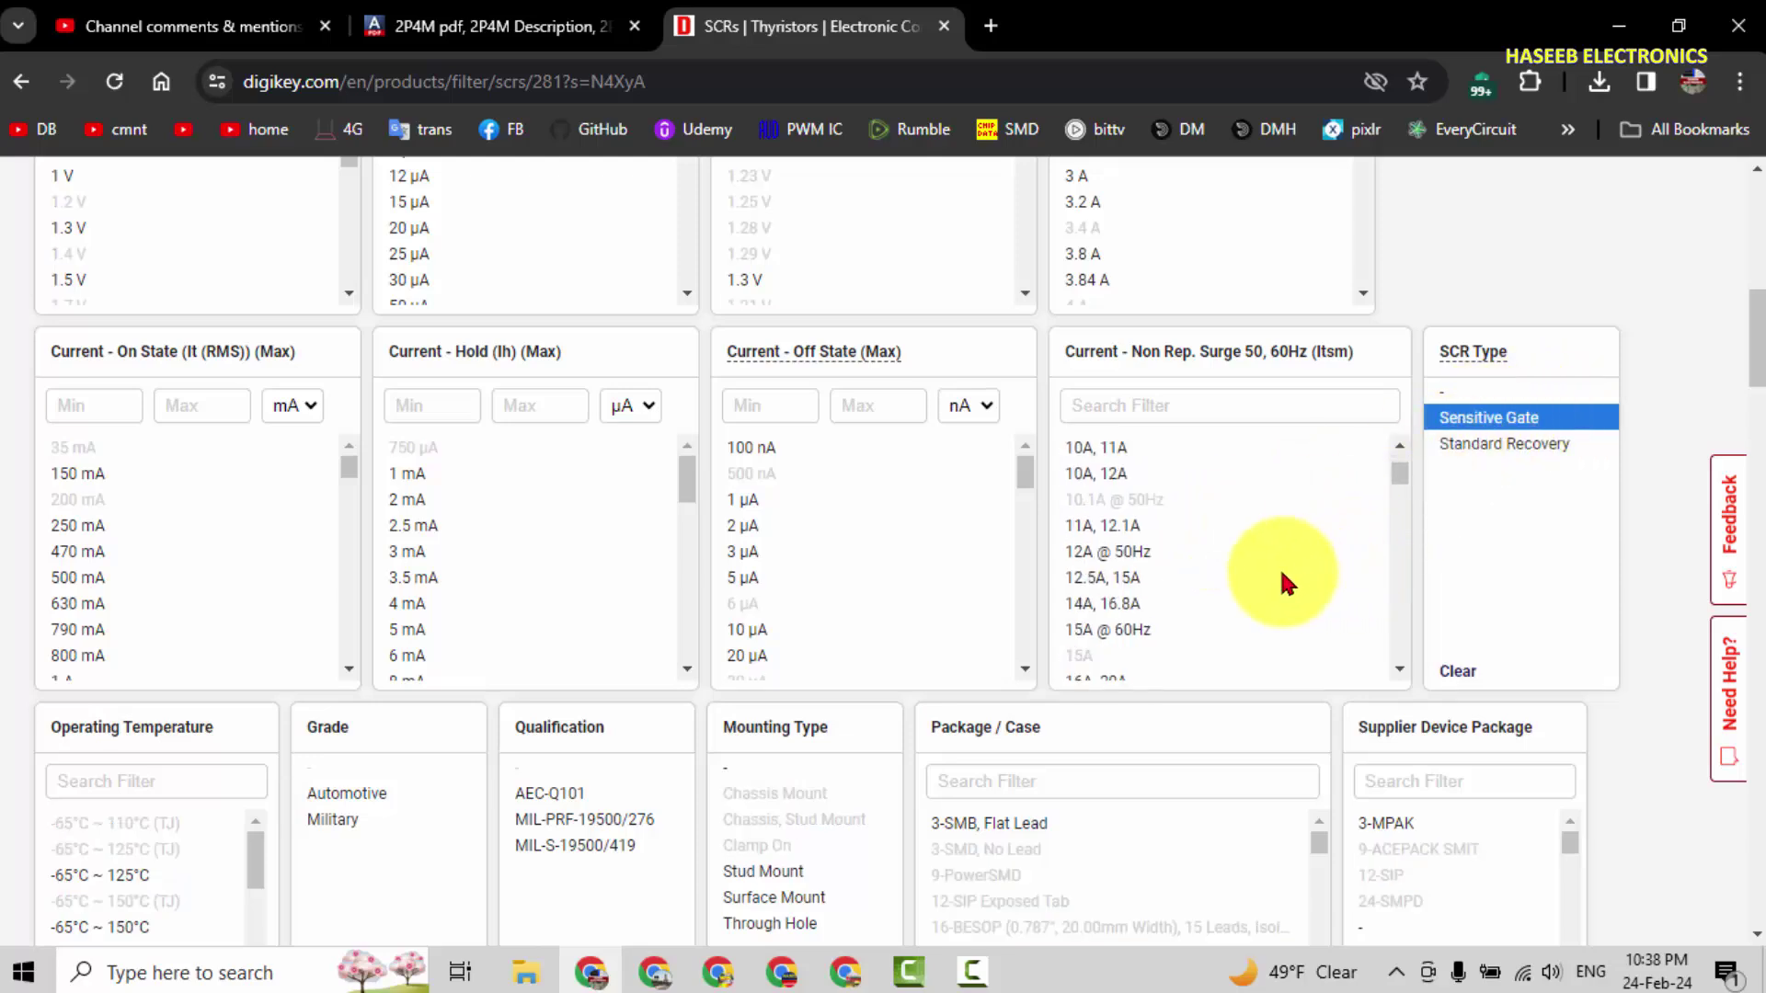
pyautogui.scroll(-5, 1670, 379)
pyautogui.scroll(-5, 1038, 354)
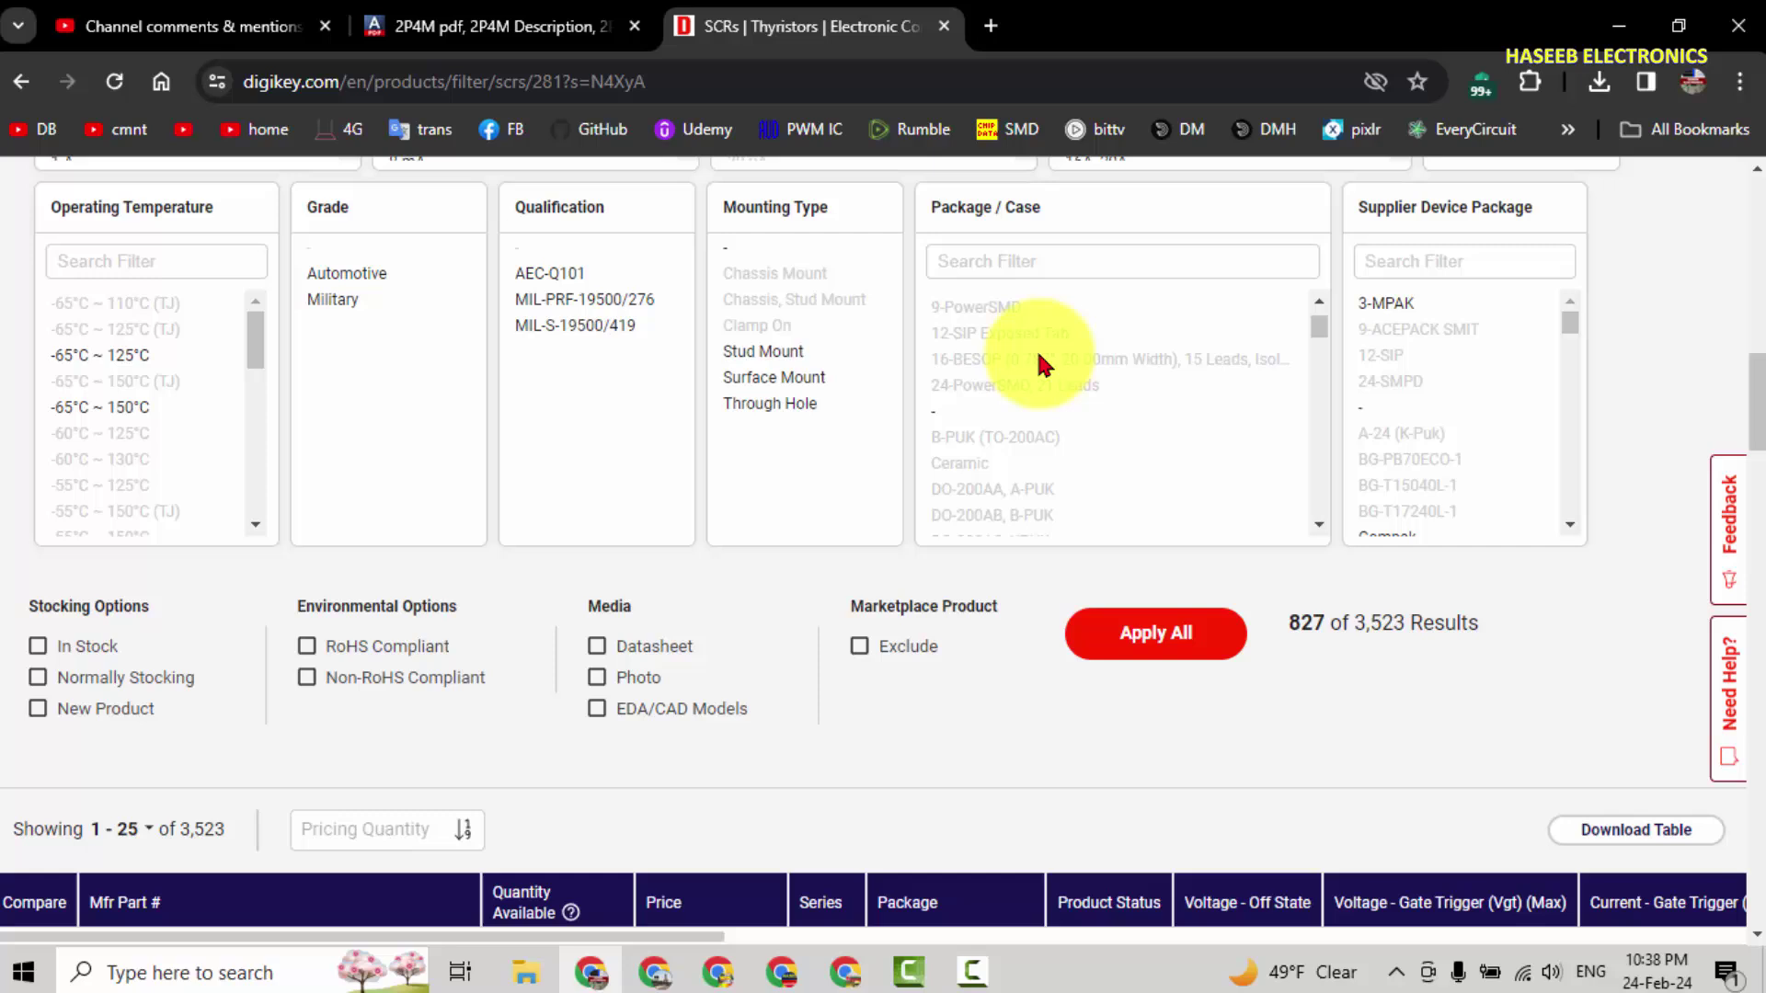
pyautogui.scroll(-4, 1038, 361)
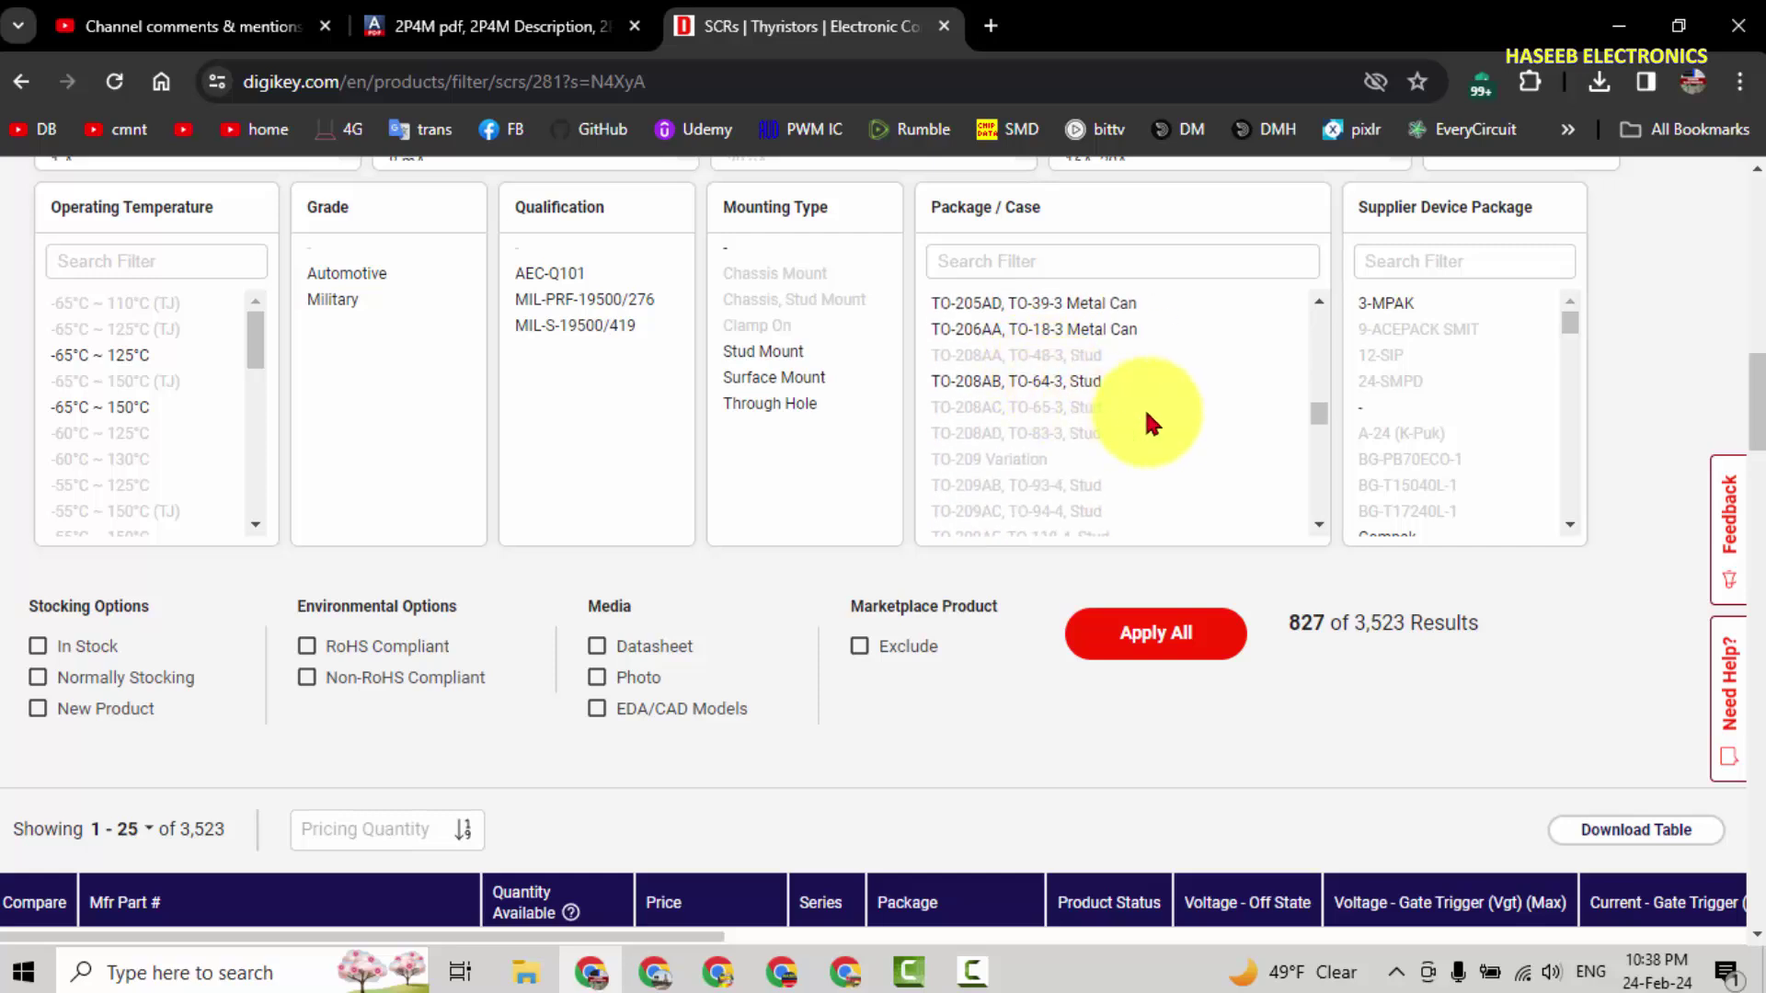
pyautogui.click(1319, 301)
pyautogui.click(1319, 301)
pyautogui.click(1319, 301)
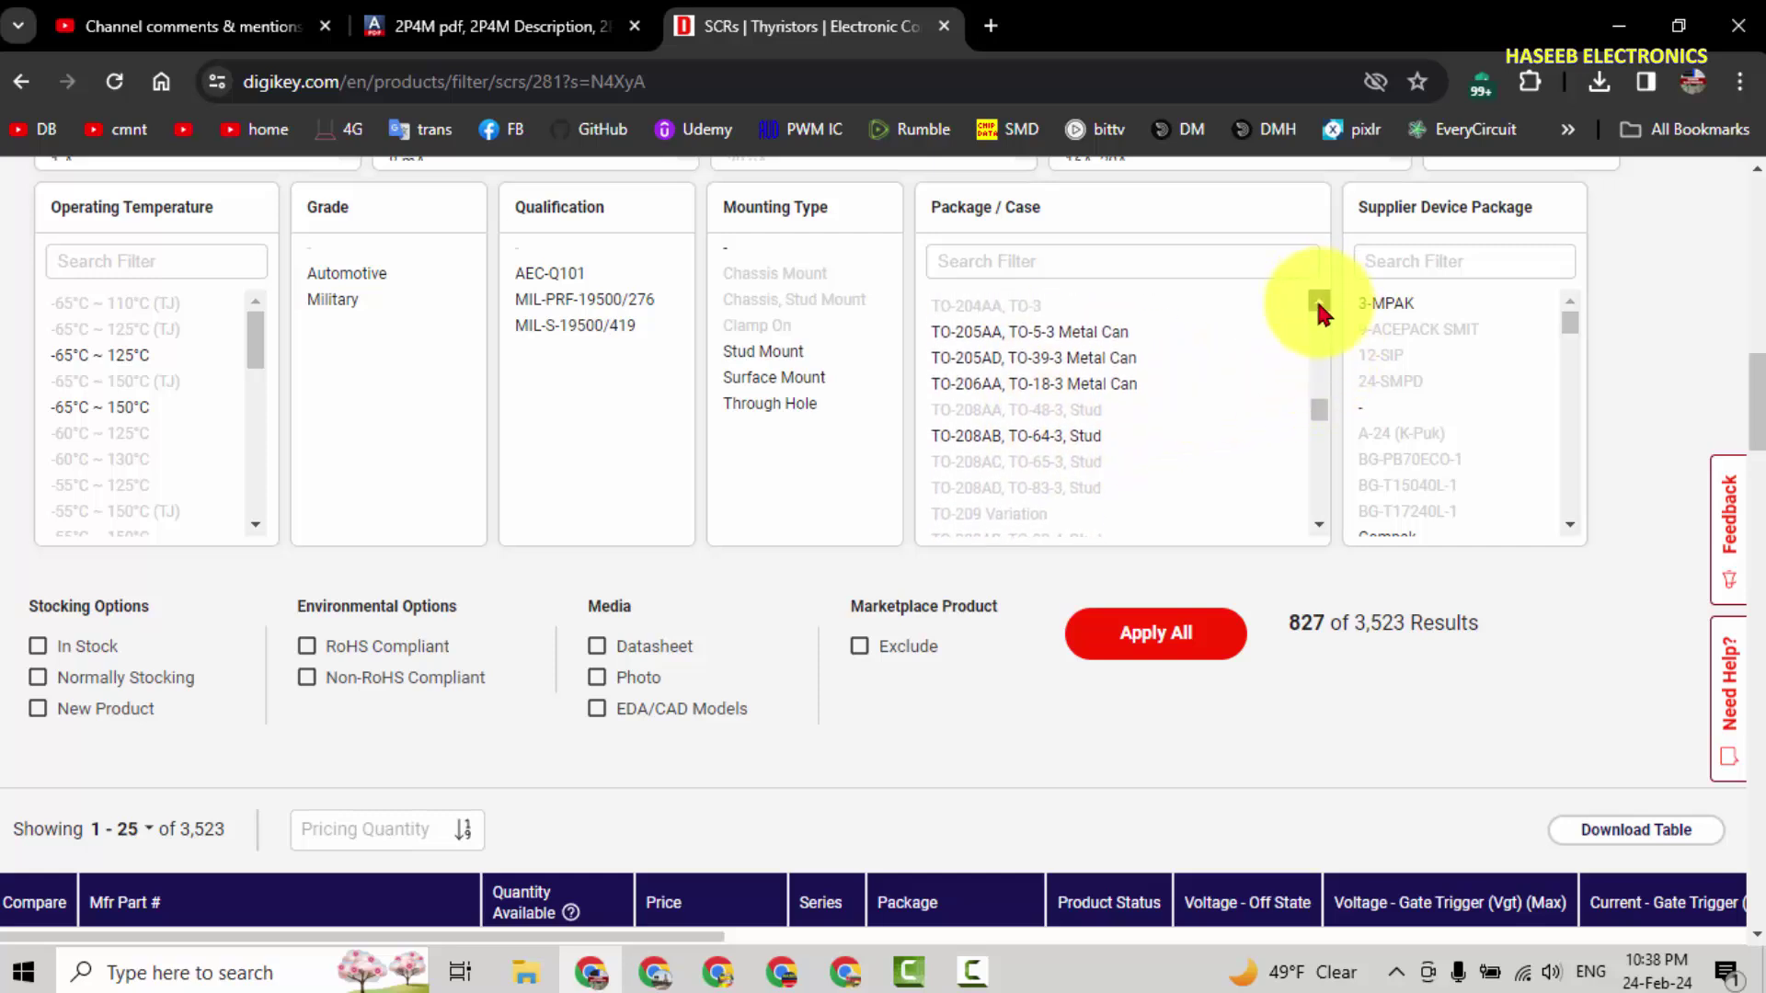
pyautogui.click(1318, 301)
pyautogui.click(1319, 301)
pyautogui.click(1318, 300)
pyautogui.click(1319, 301)
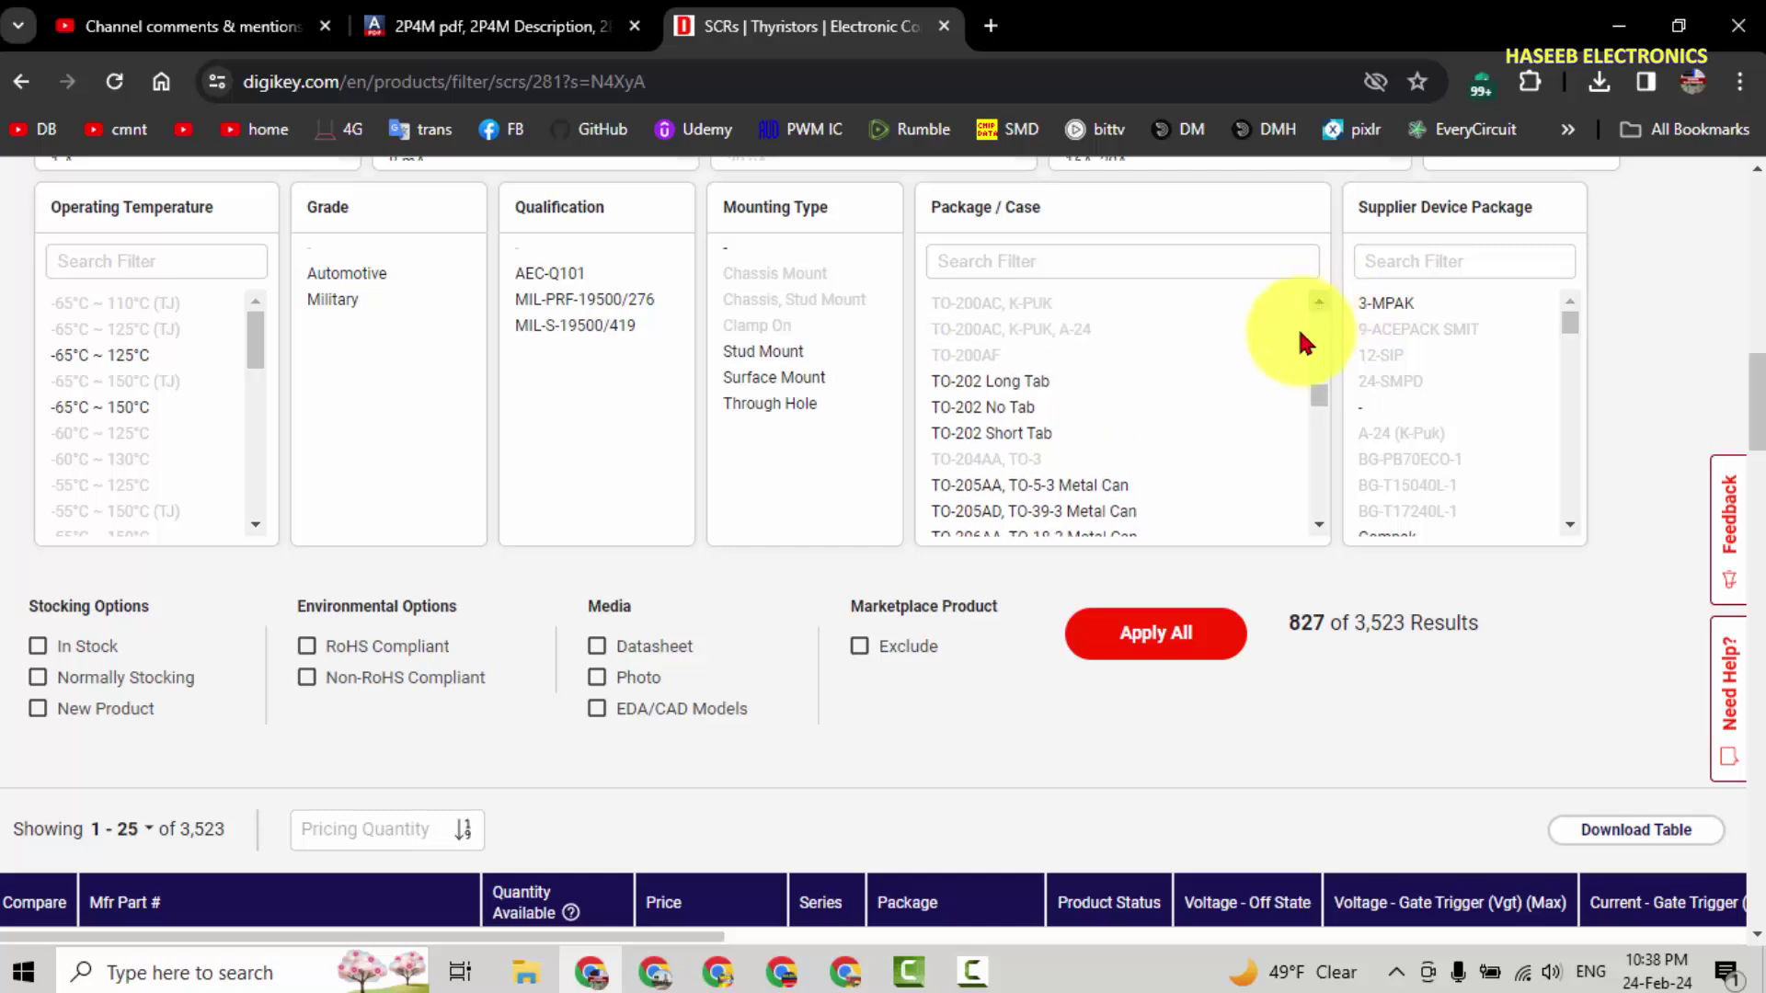
pyautogui.click(1021, 391)
pyautogui.click(1189, 639)
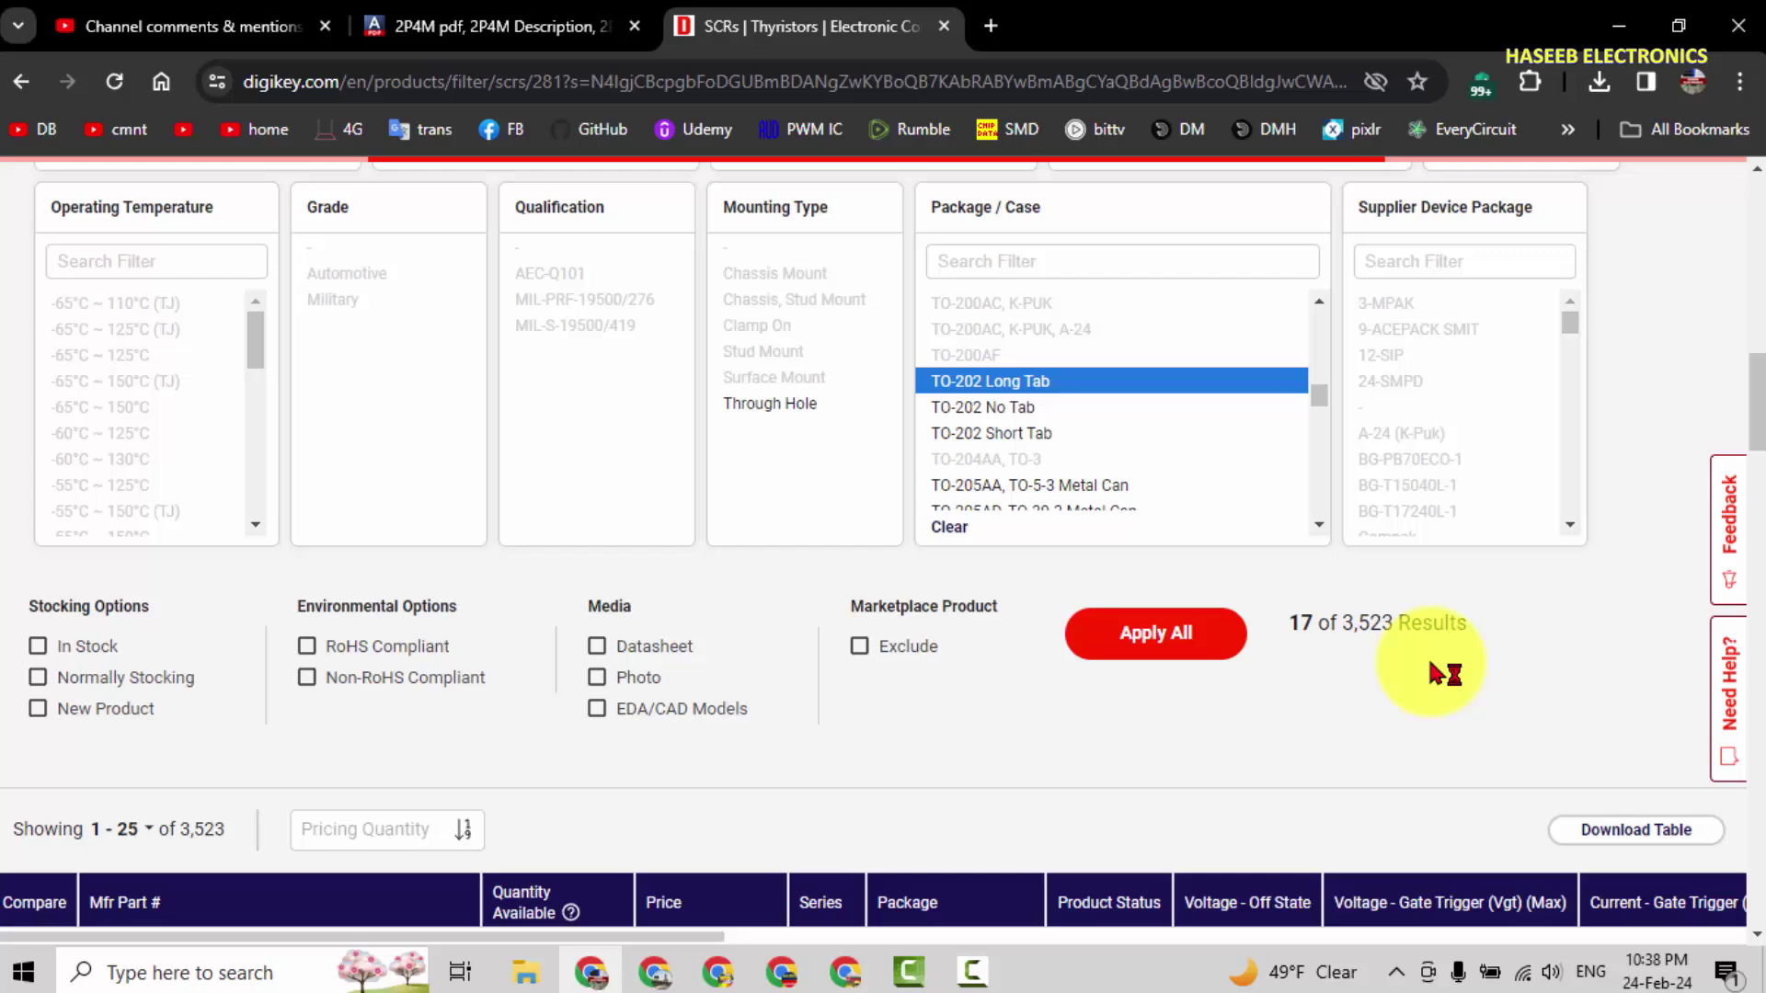
pyautogui.scroll(-12, 1674, 533)
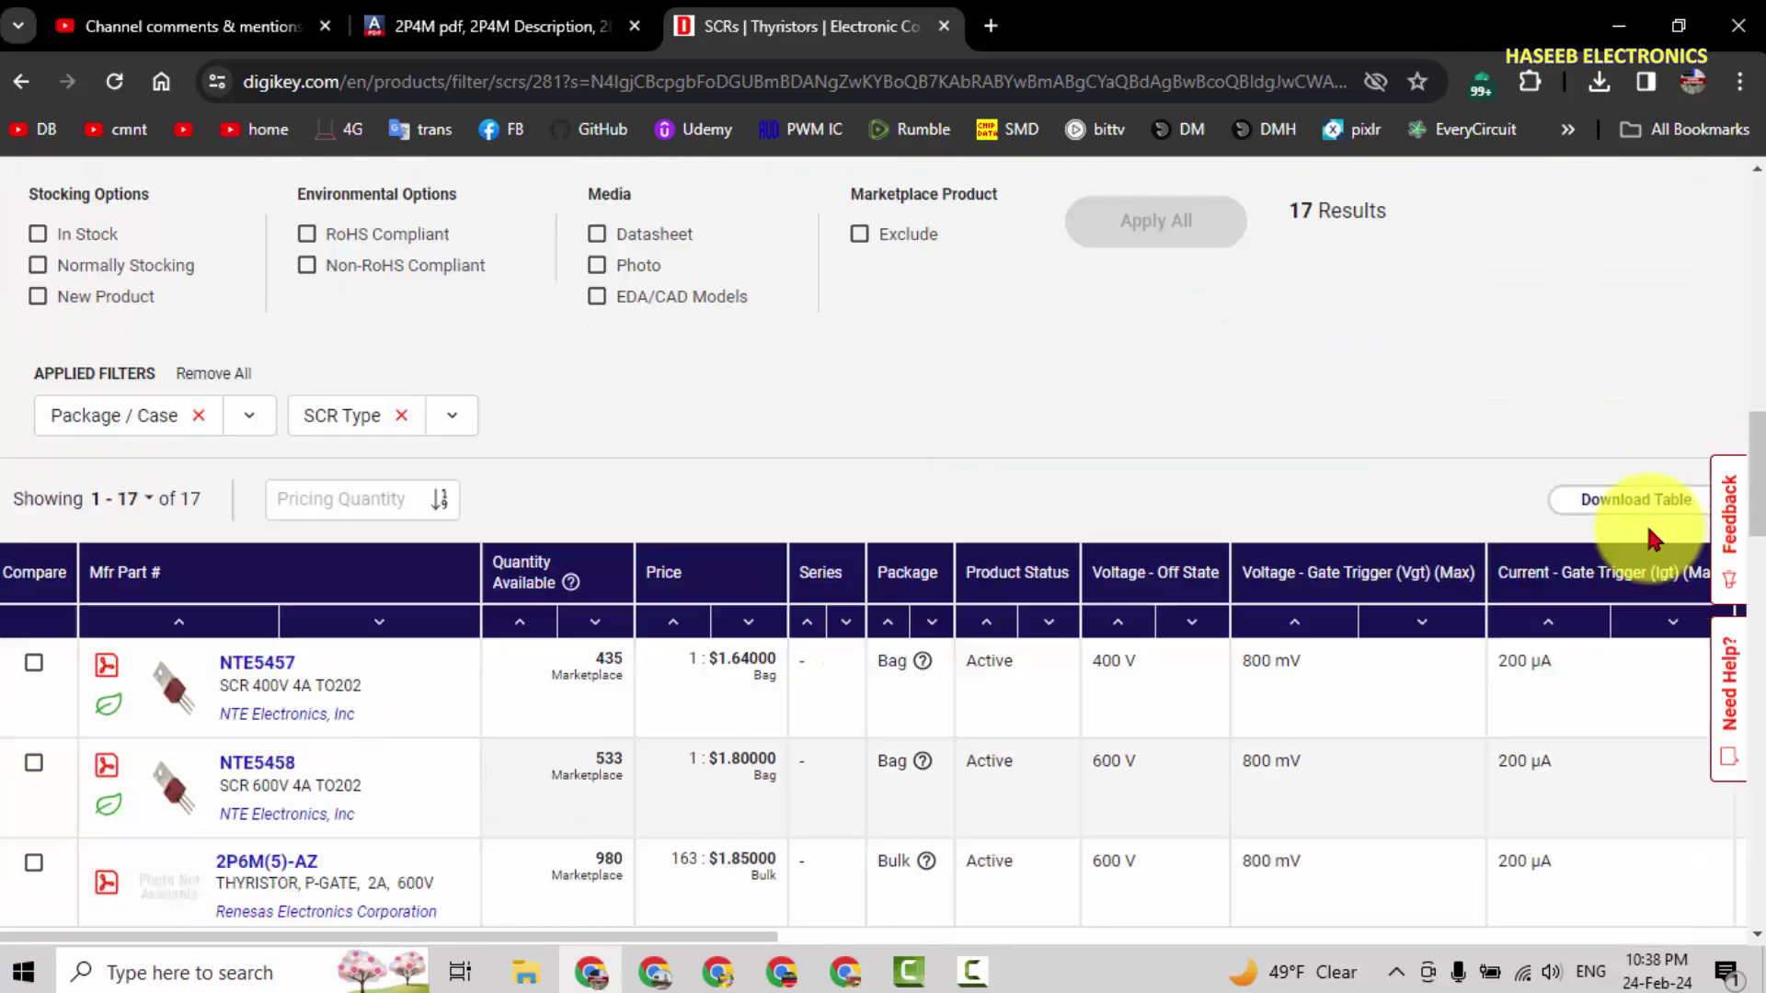
pyautogui.scroll(-3, 1472, 515)
pyautogui.scroll(3, 1195, 496)
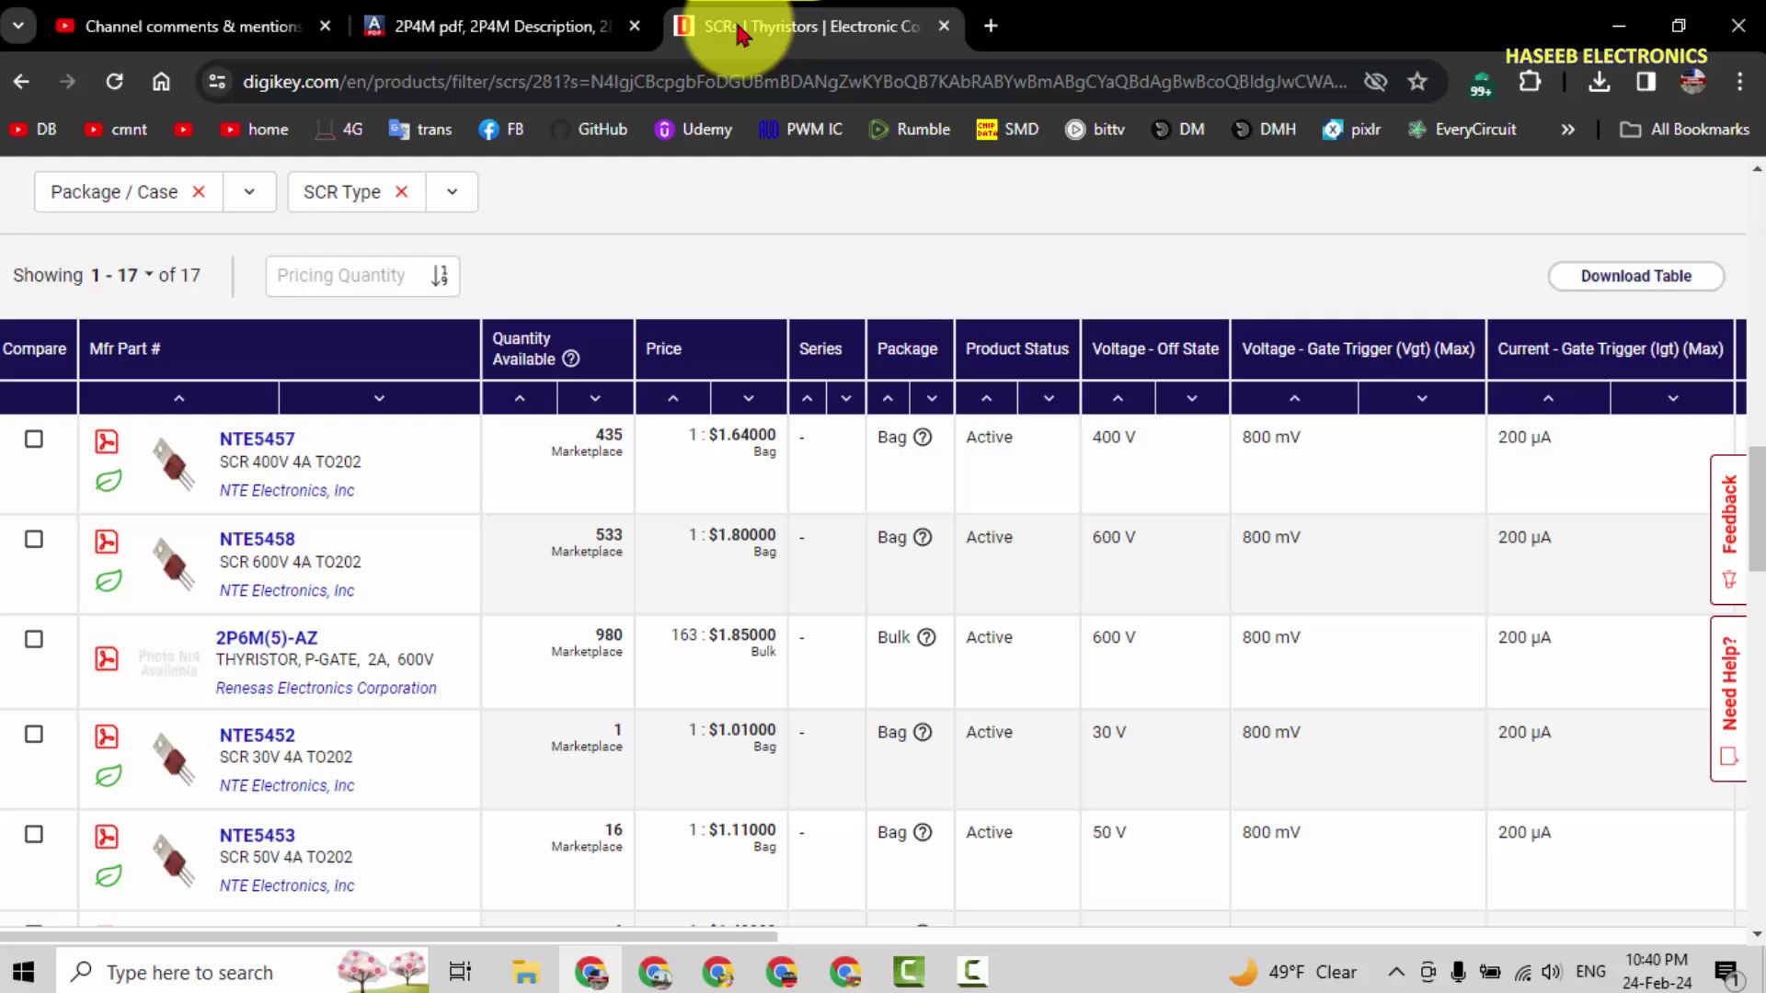
pyautogui.click(474, 20)
pyautogui.scroll(-10, 1611, 588)
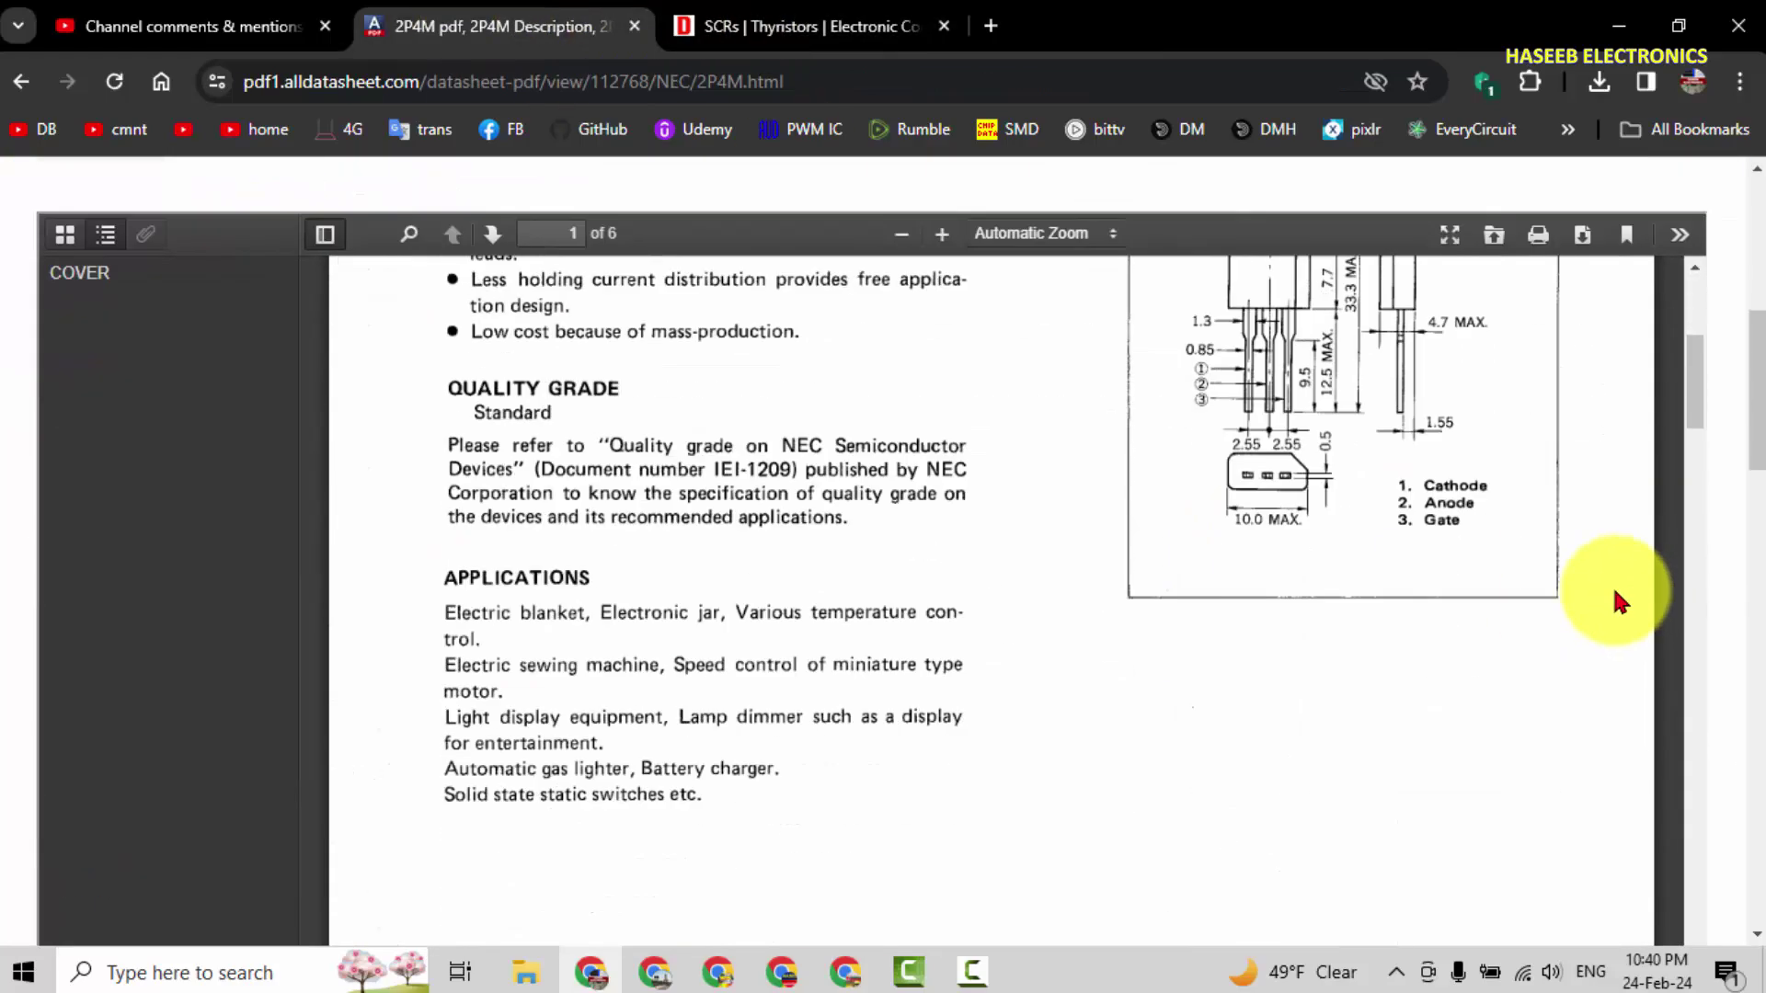
pyautogui.scroll(-5, 1592, 584)
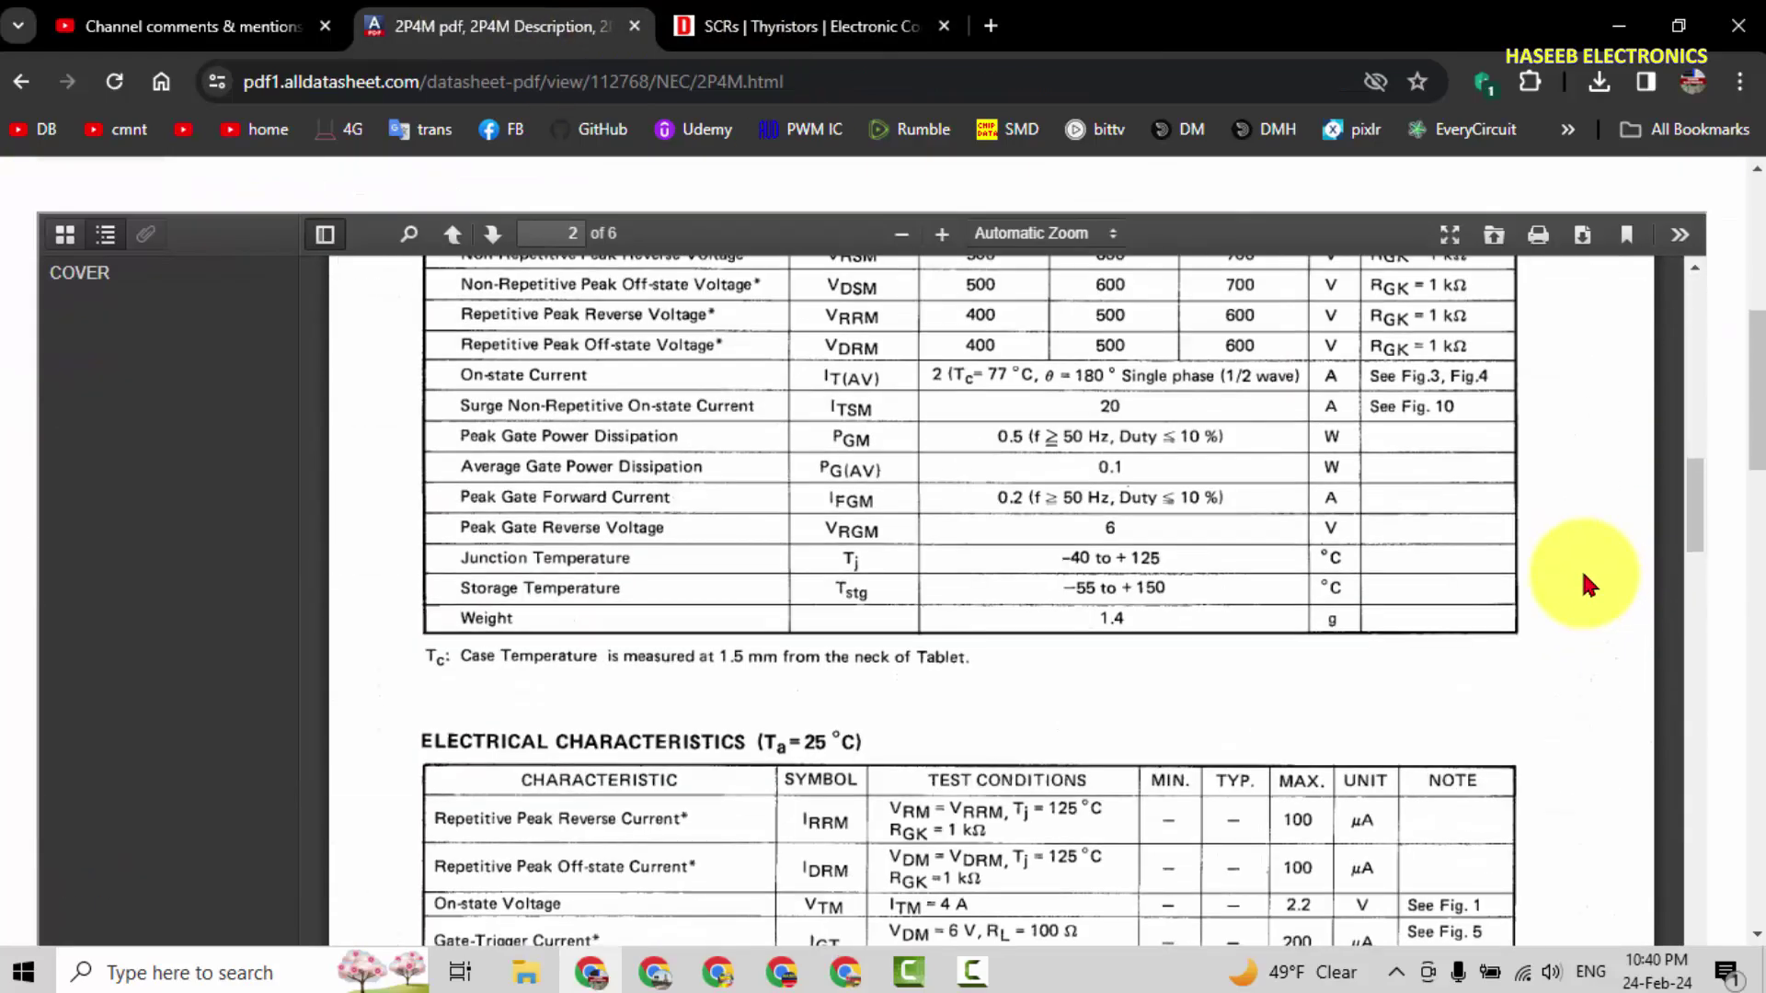
pyautogui.scroll(-4, 1582, 571)
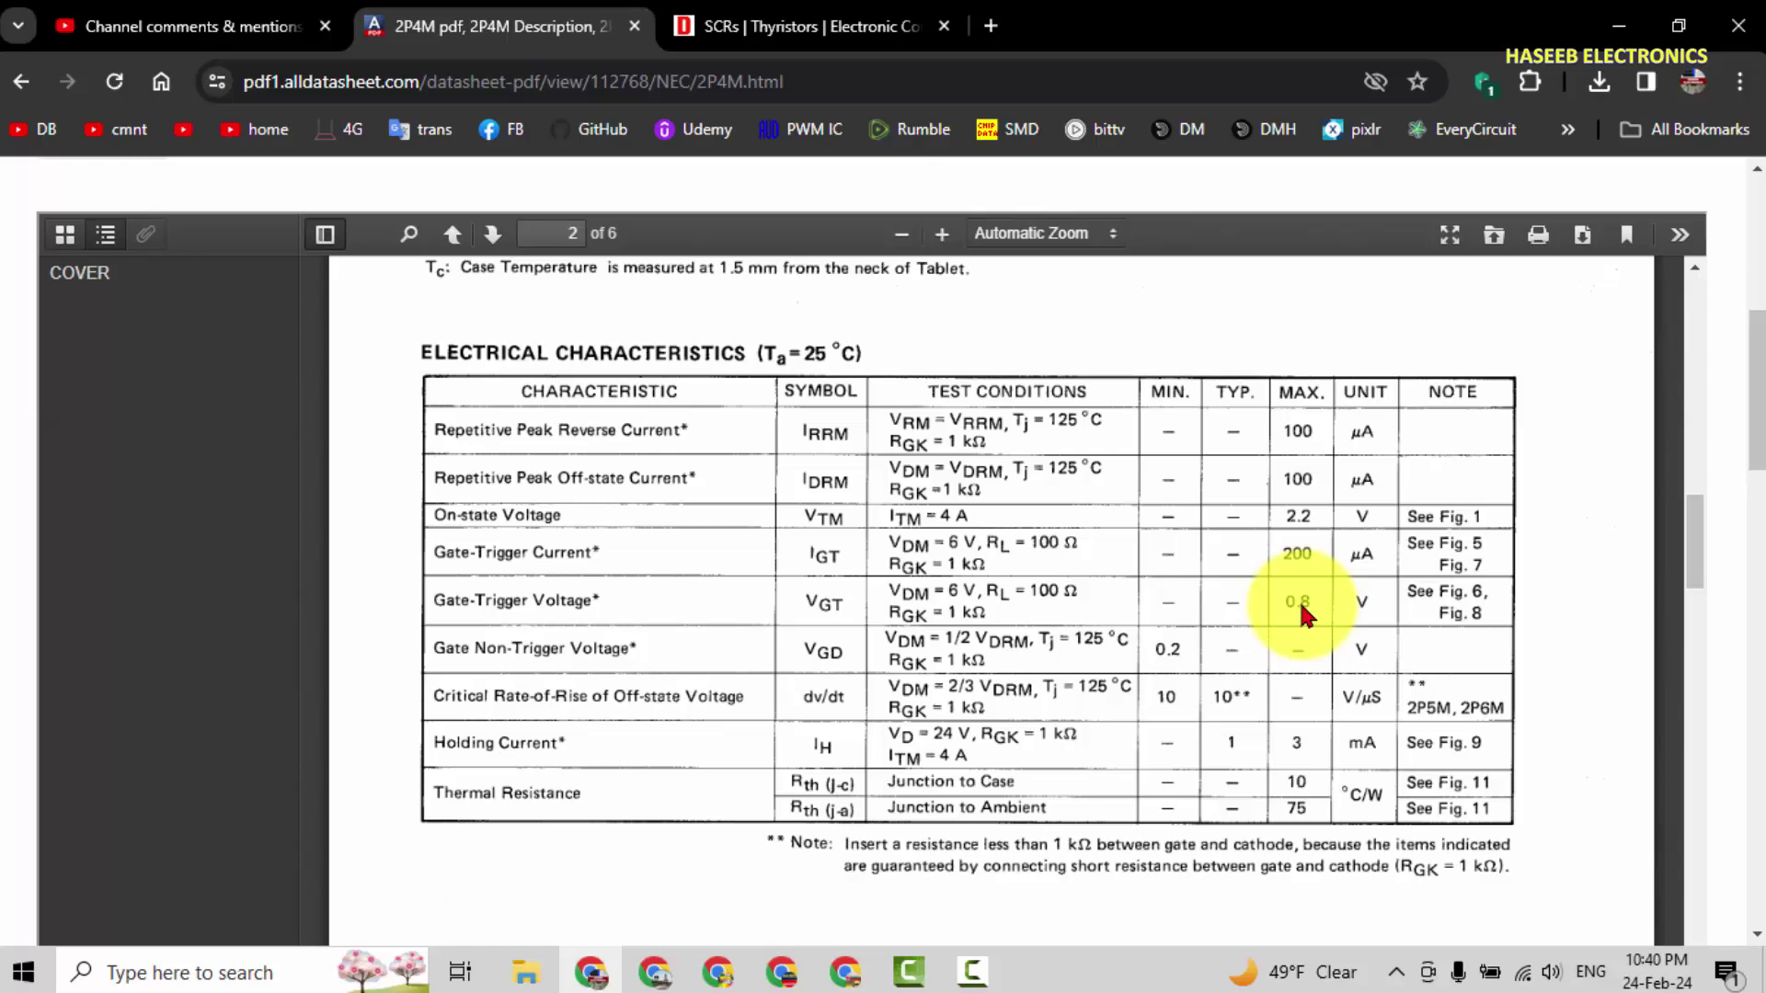
pyautogui.click(710, 23)
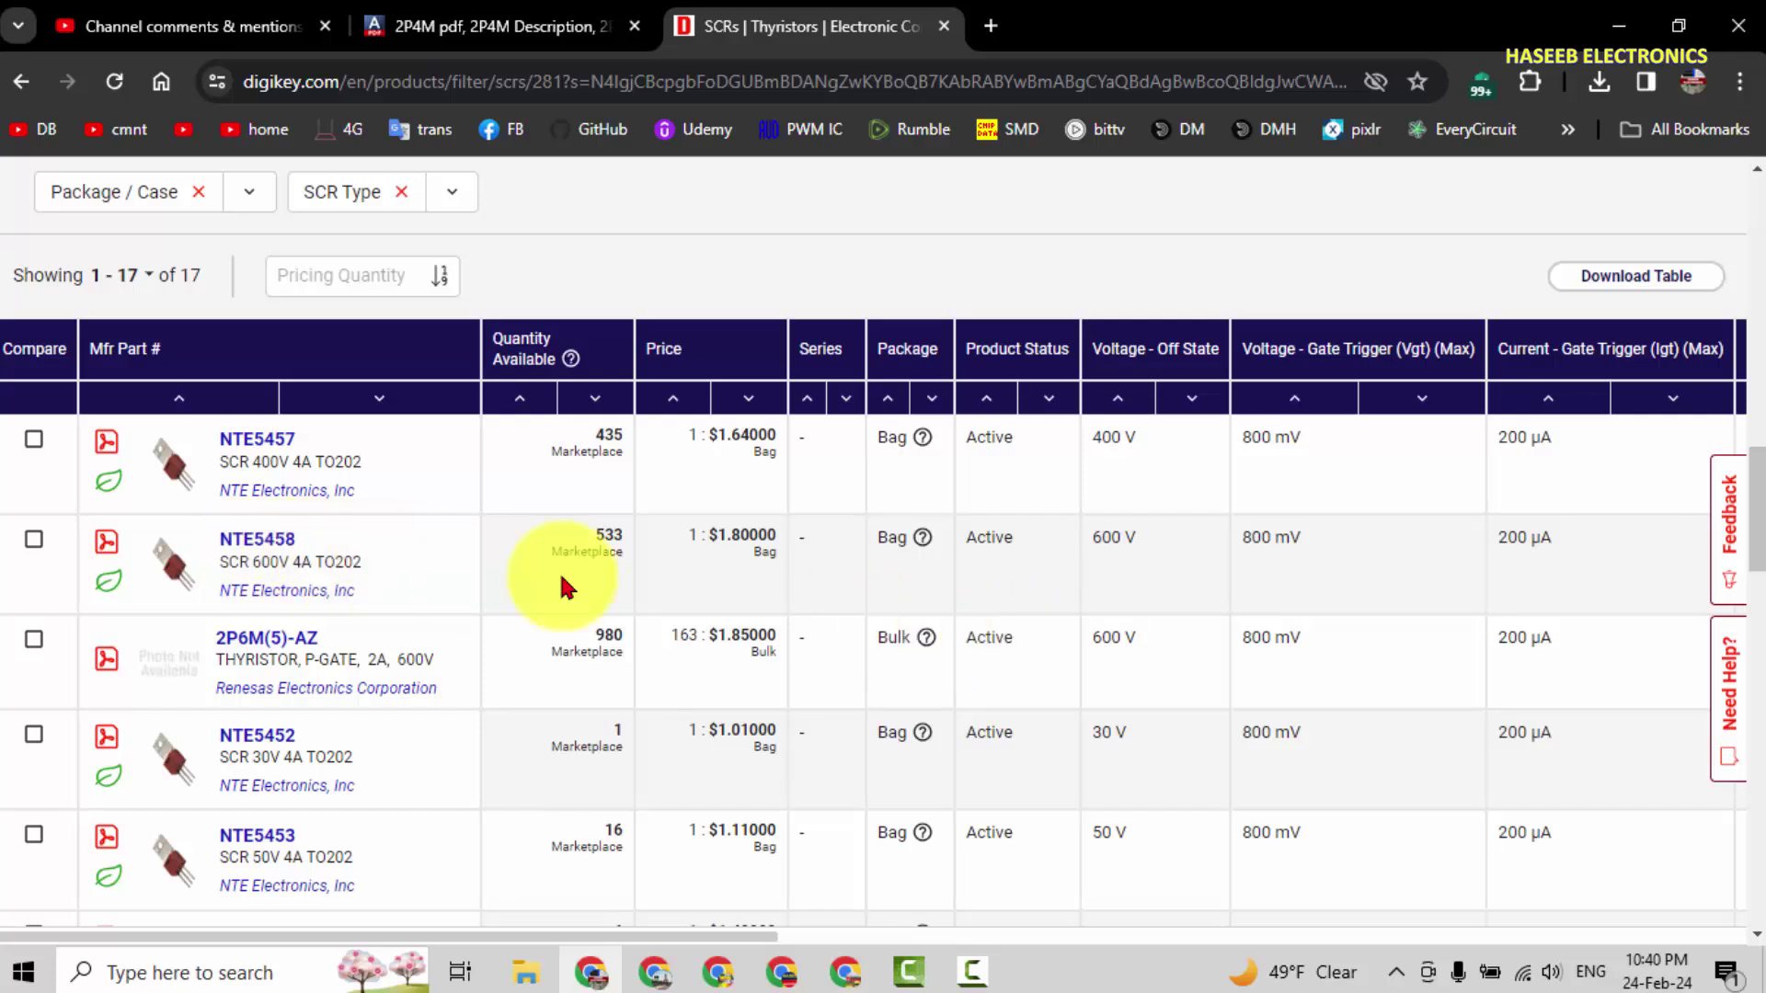
pyautogui.moveTo(204, 504)
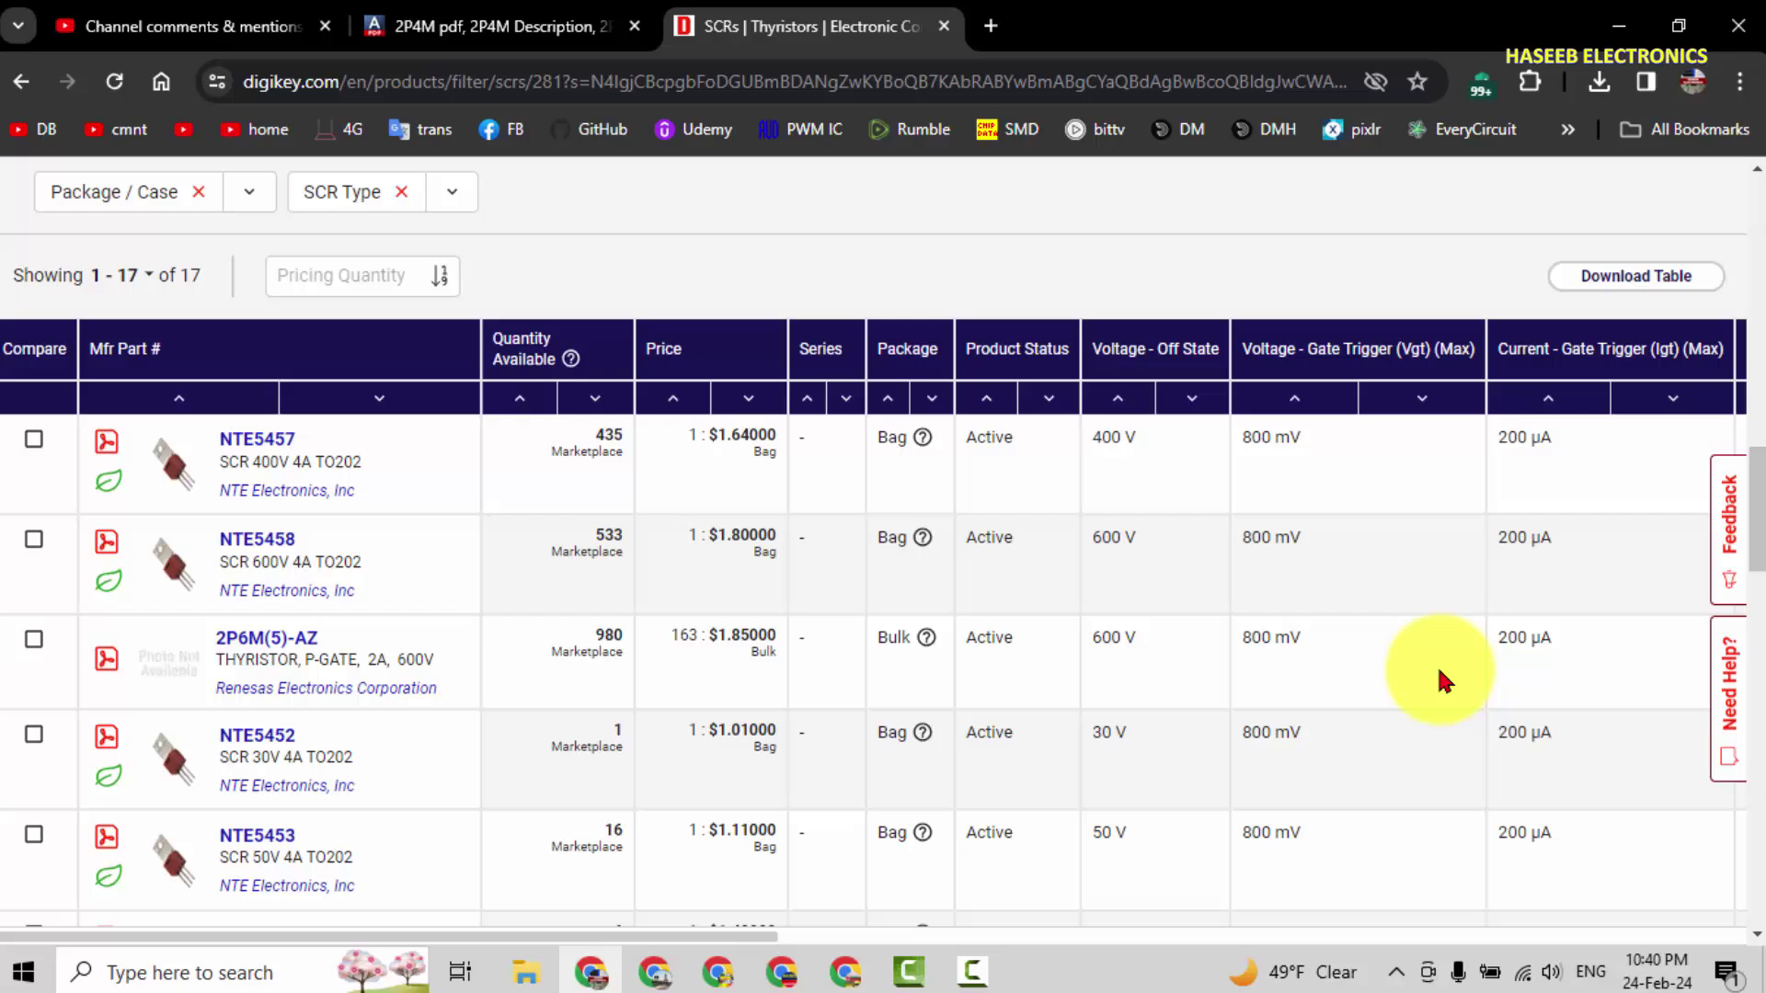
pyautogui.scroll(-1, 359, 727)
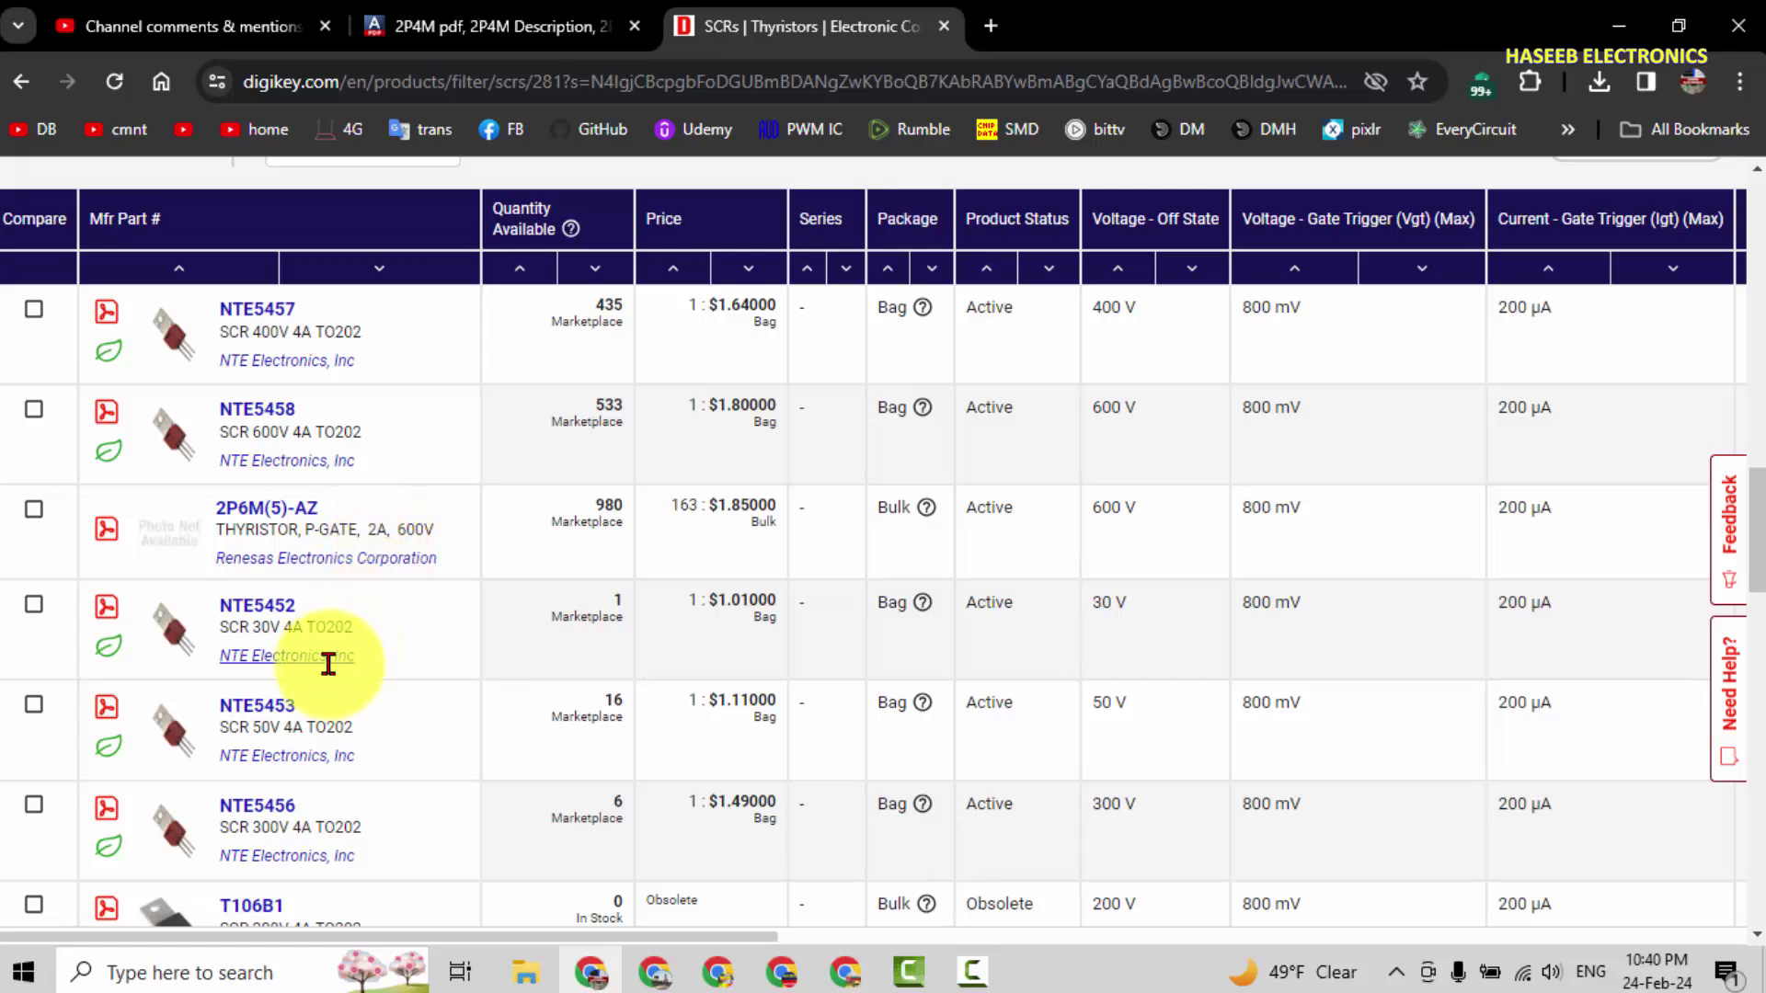
pyautogui.scroll(-2, 326, 634)
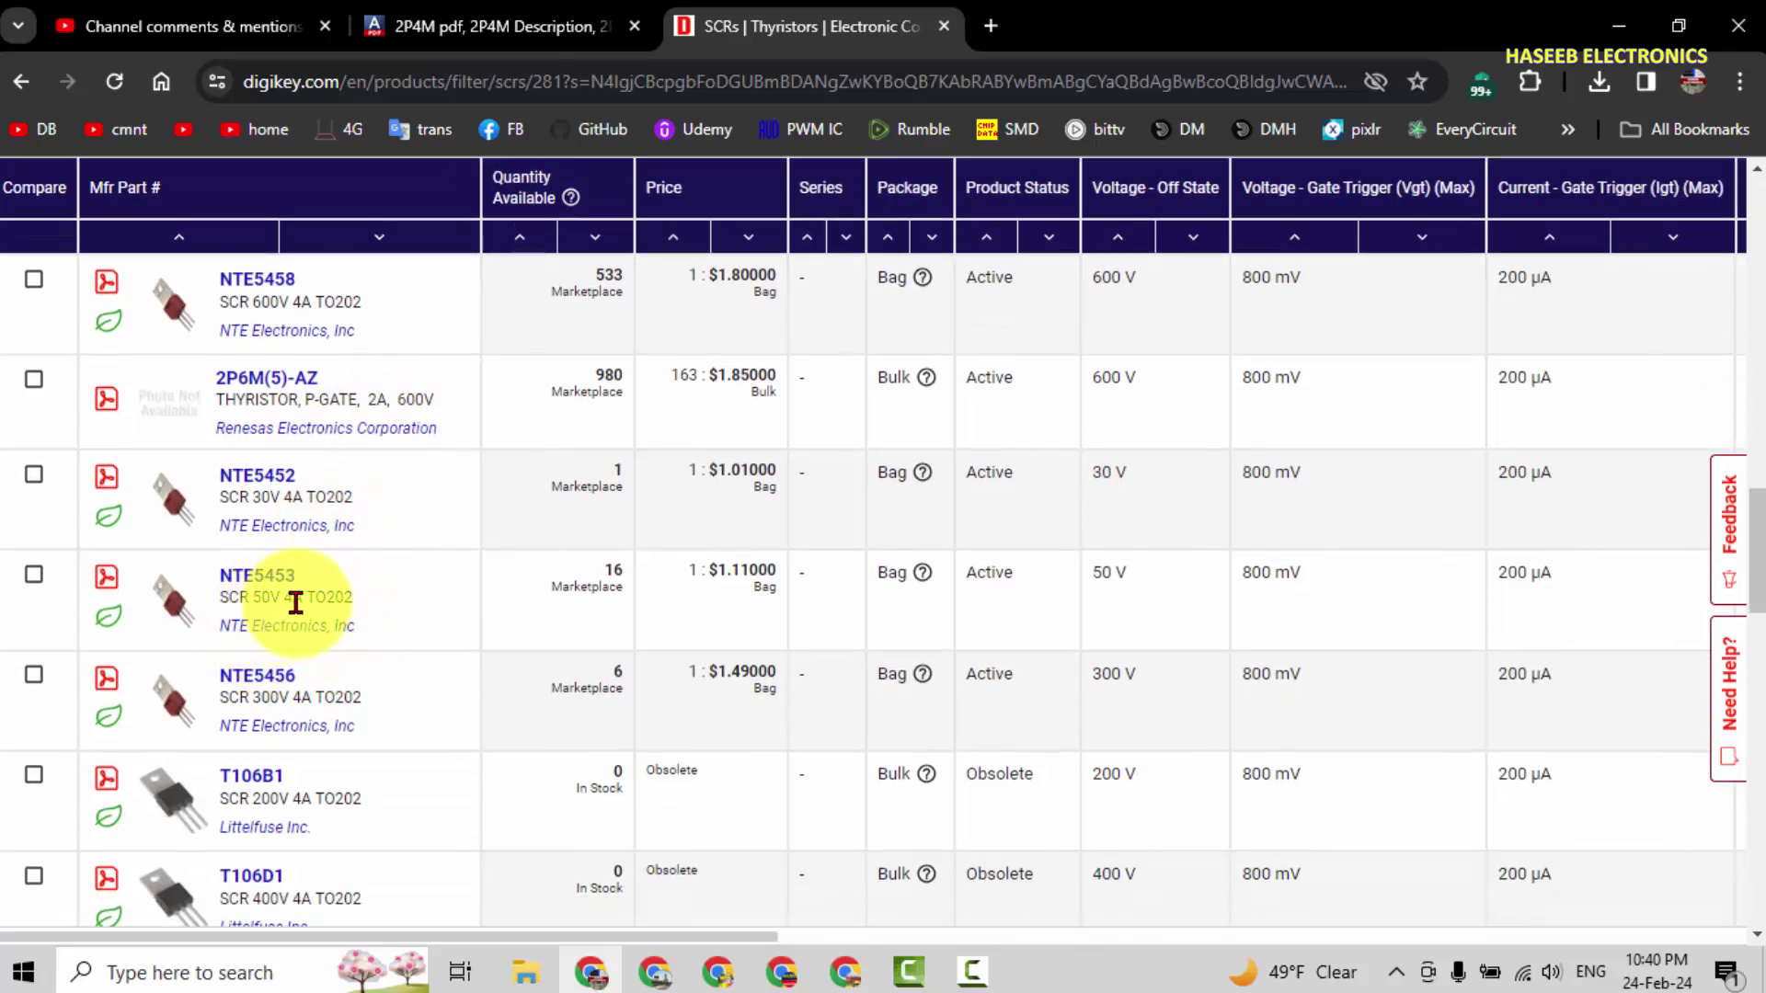
pyautogui.scroll(-1, 295, 602)
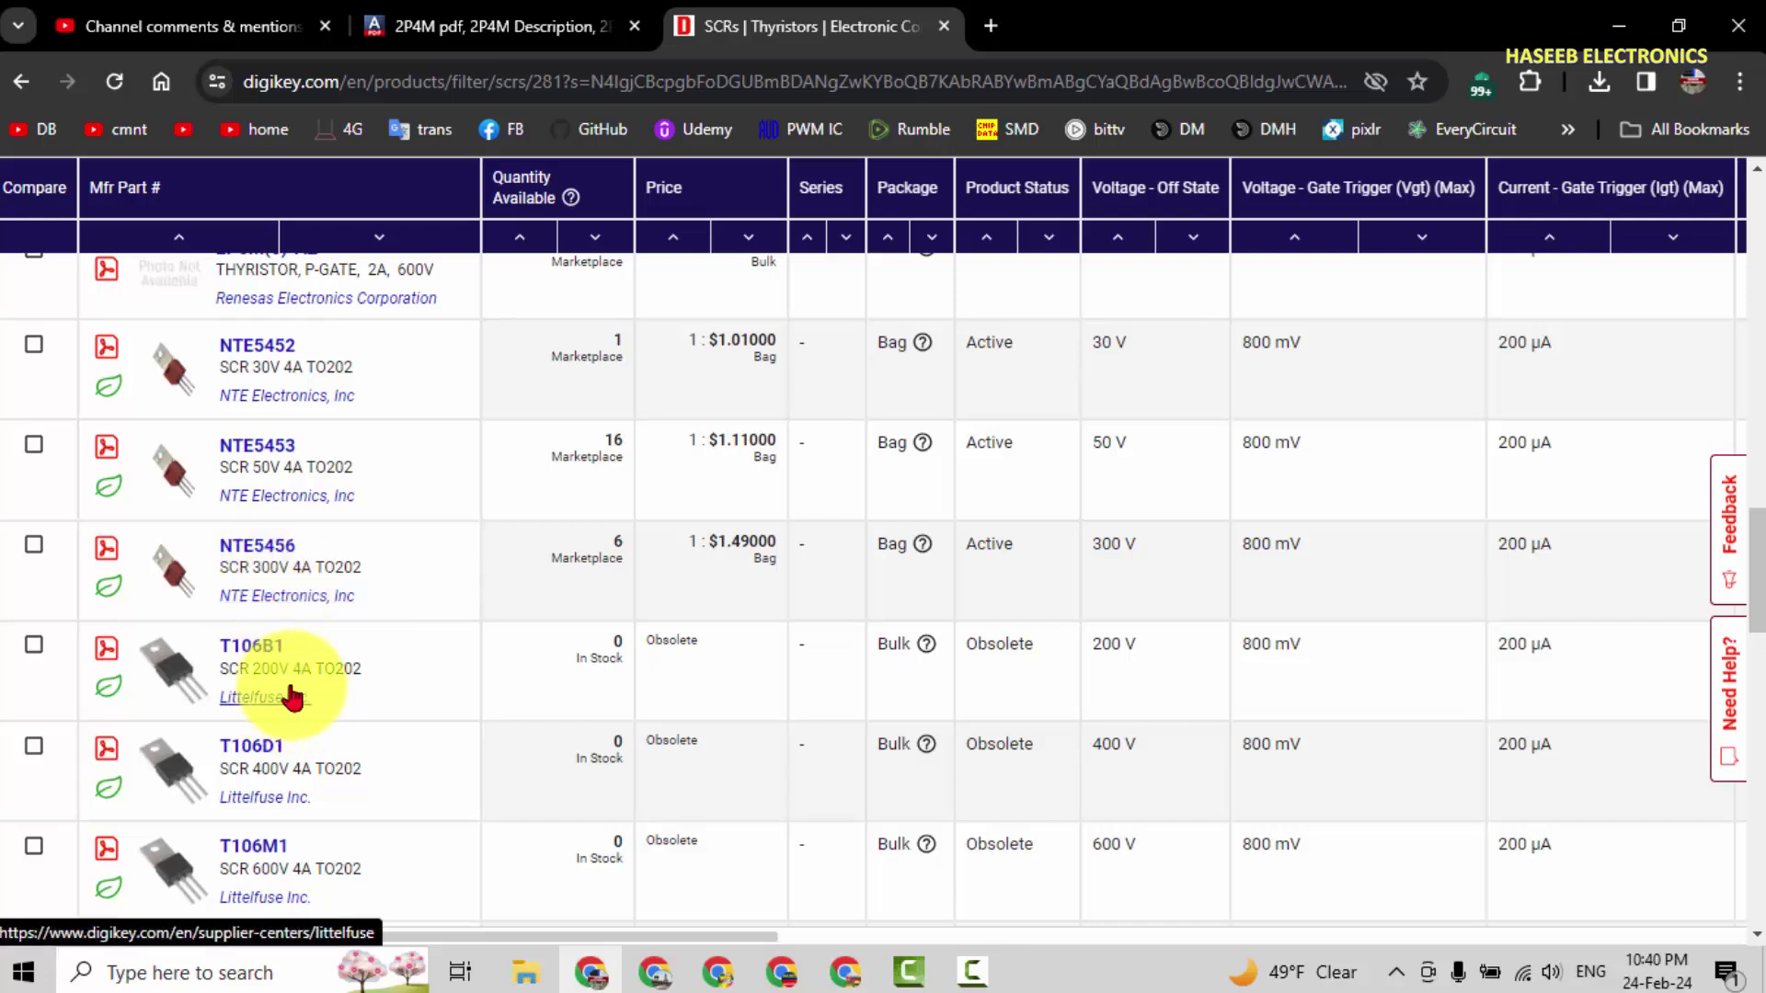
pyautogui.scroll(-1, 293, 697)
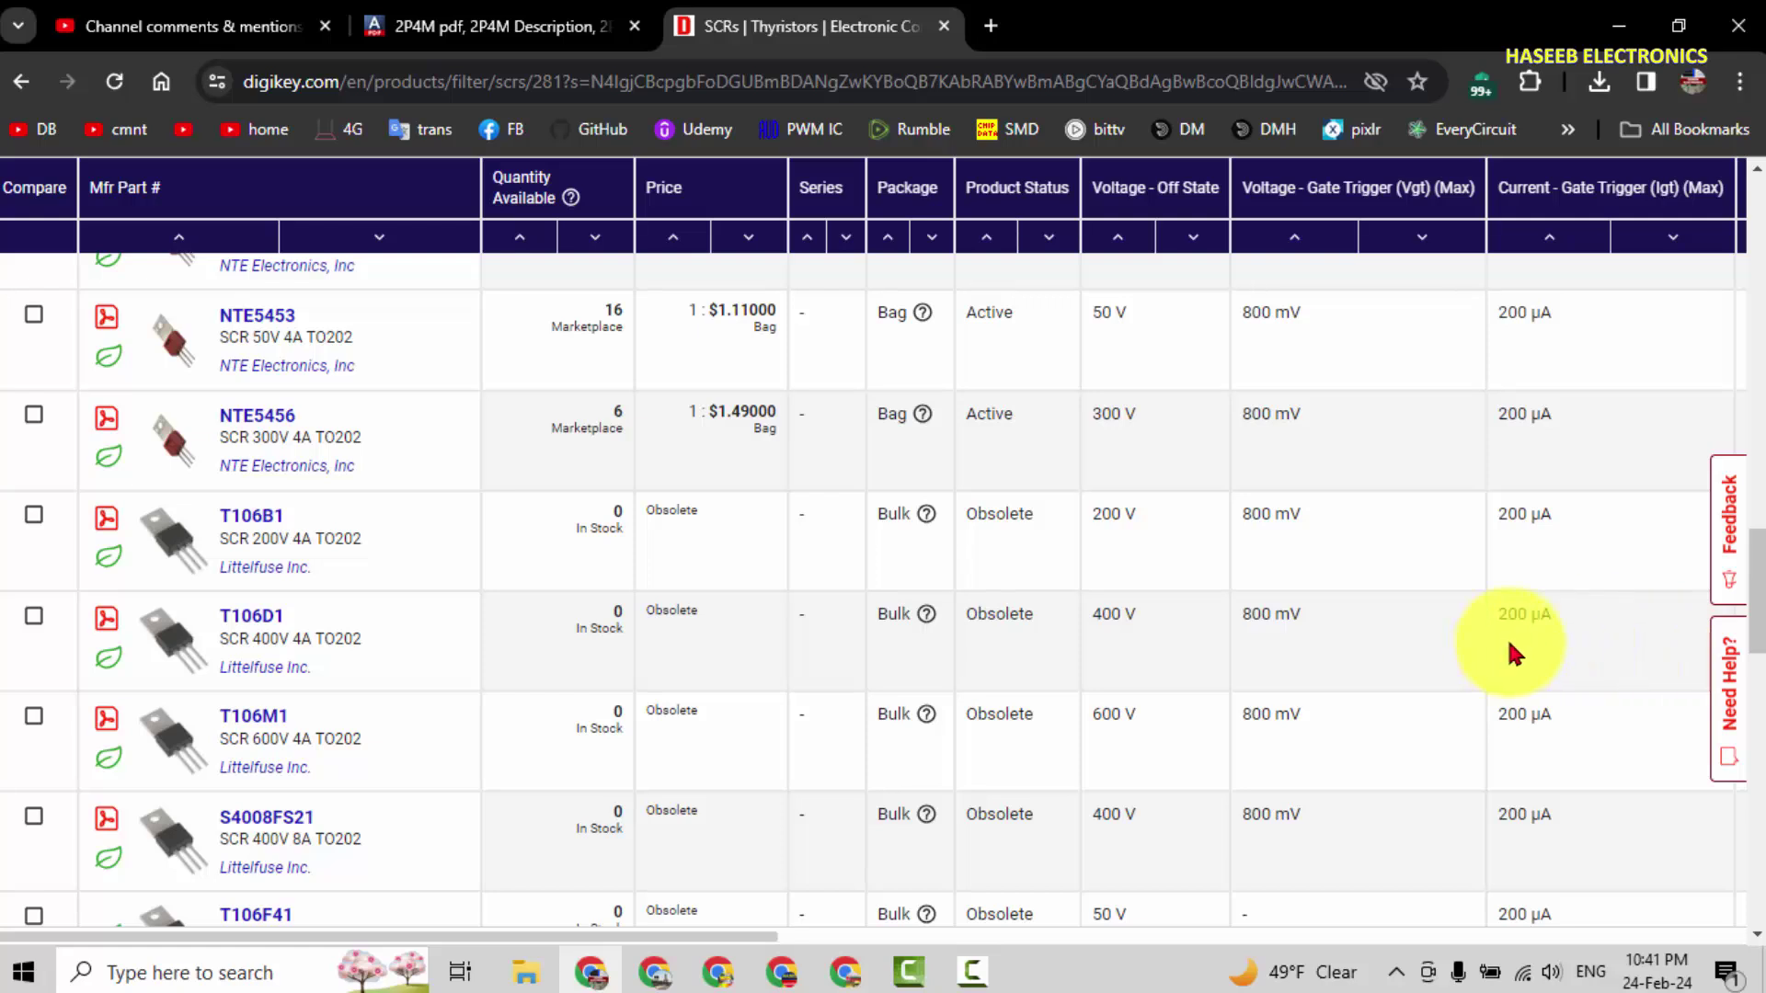
pyautogui.scroll(-5, 184, 566)
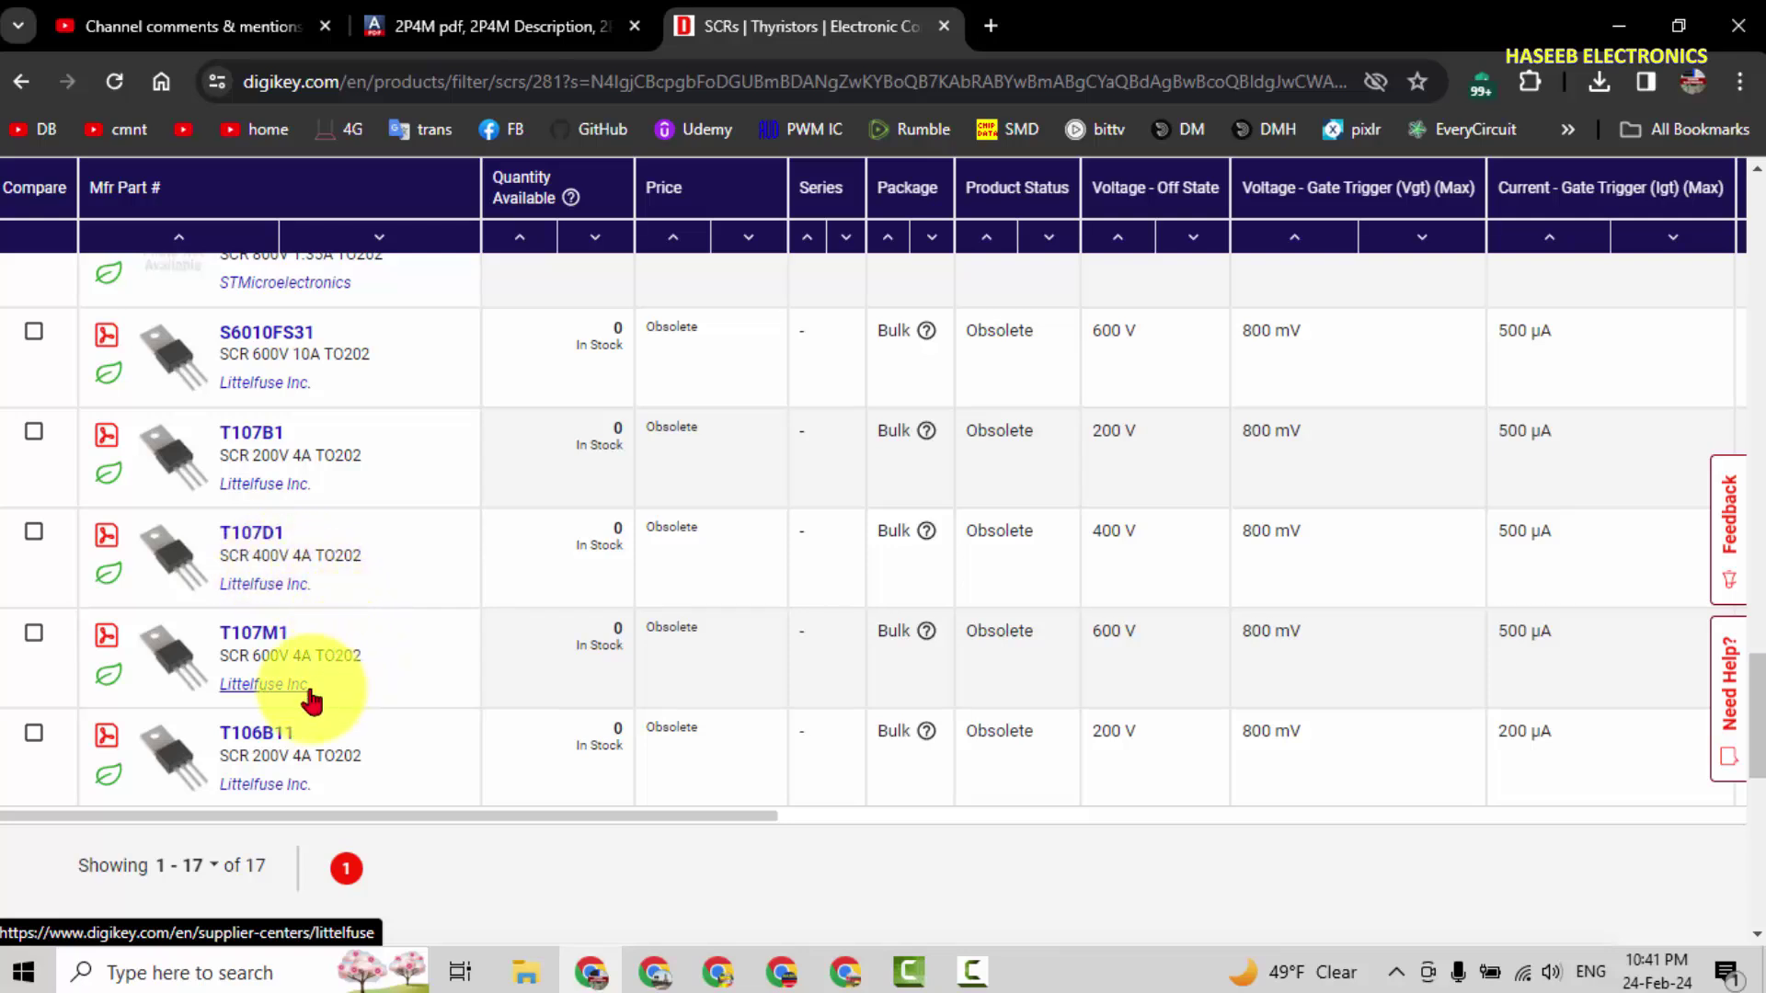
pyautogui.scroll(3, 1547, 549)
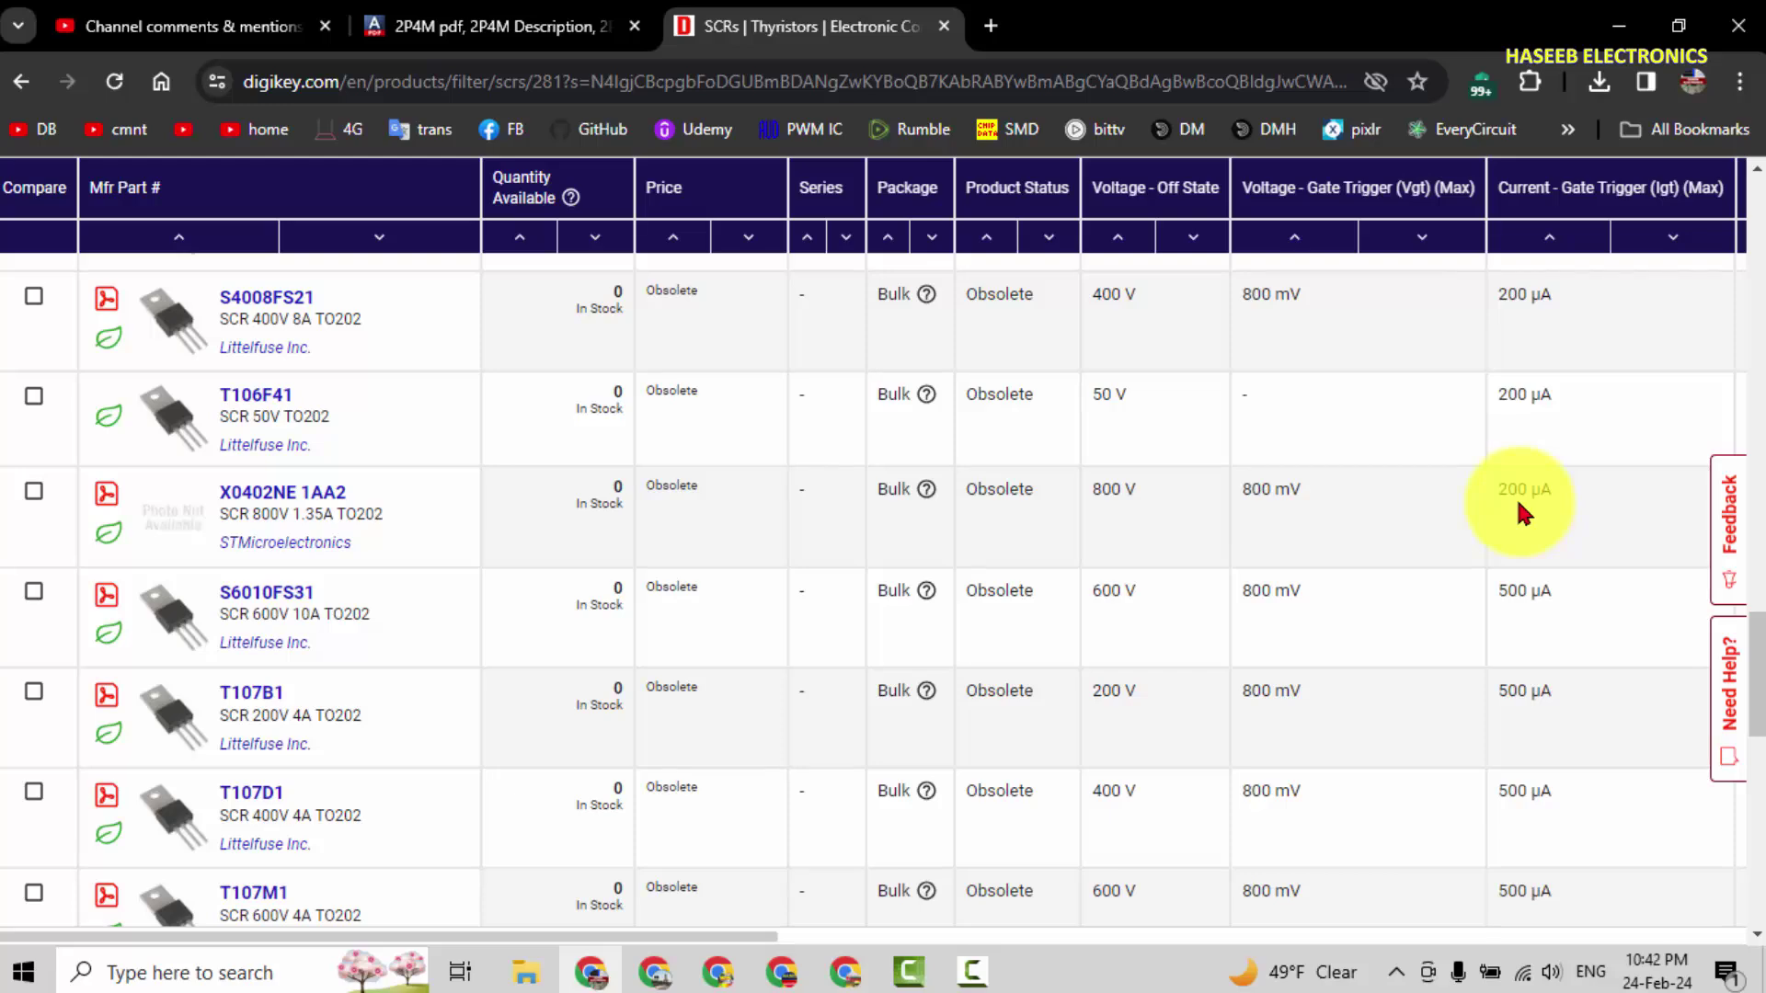
pyautogui.scroll(2, 339, 511)
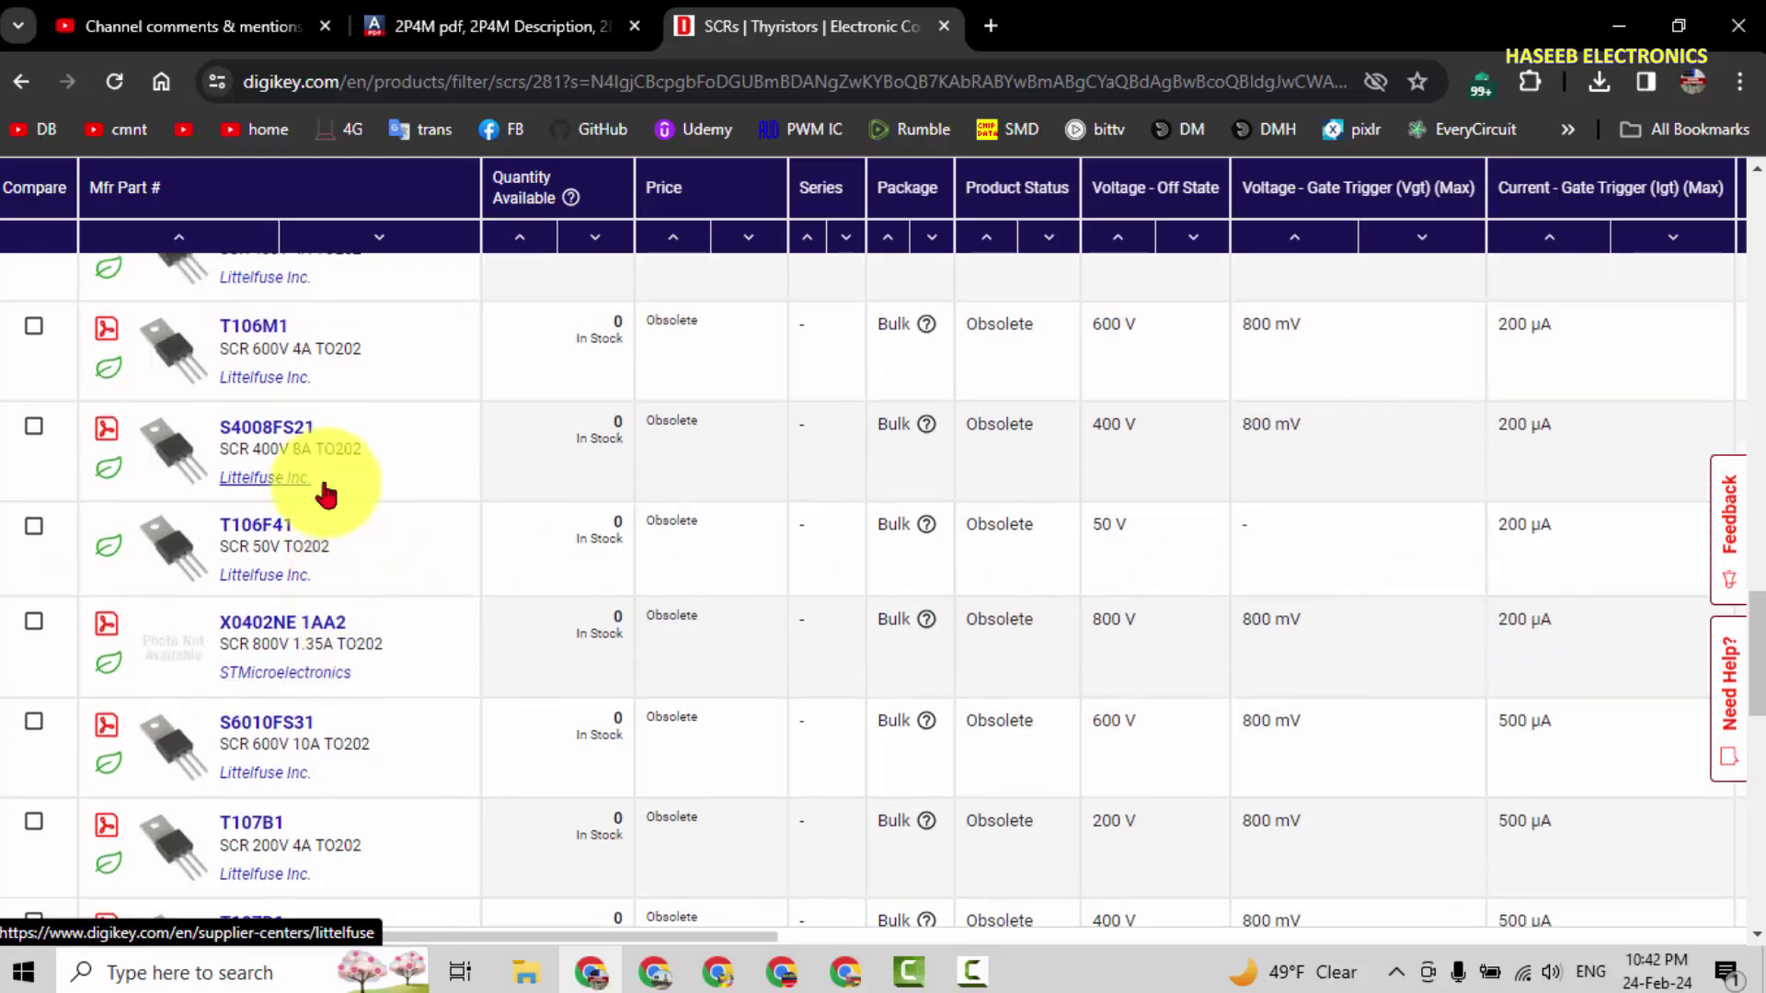
pyautogui.scroll(2, 326, 495)
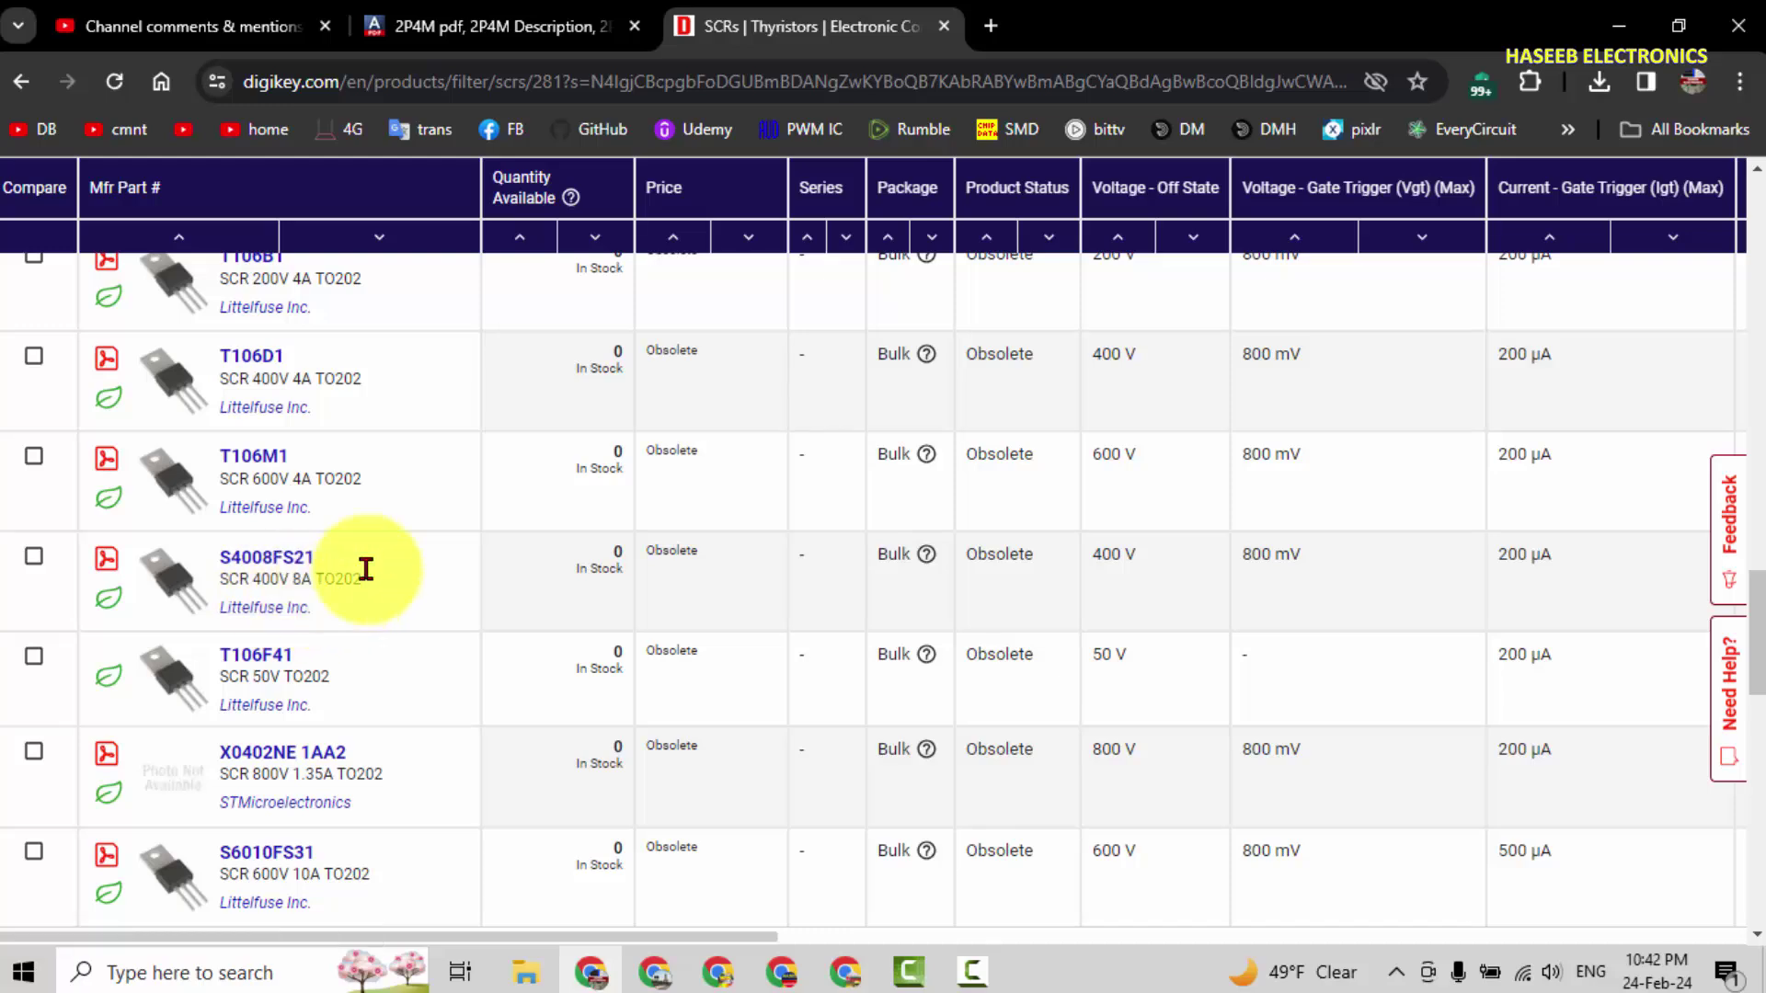
pyautogui.scroll(12, 414, 552)
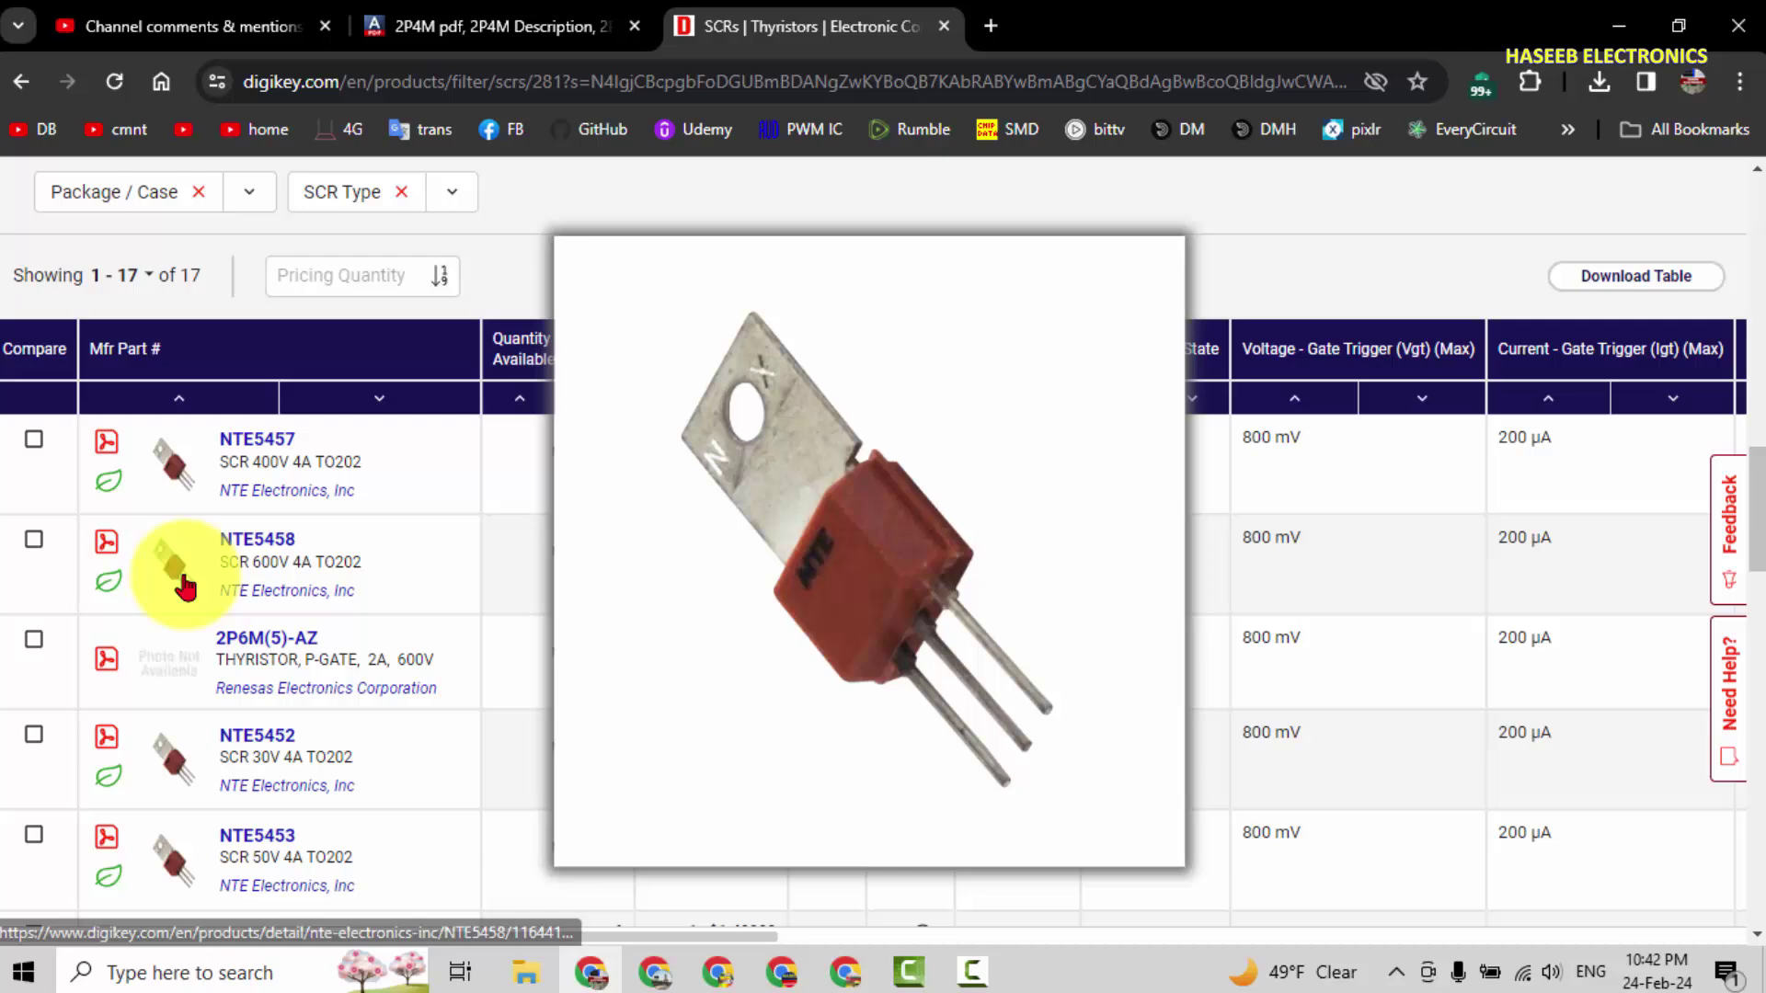
pyautogui.scroll(8, 1229, 529)
pyautogui.scroll(-1, 1230, 531)
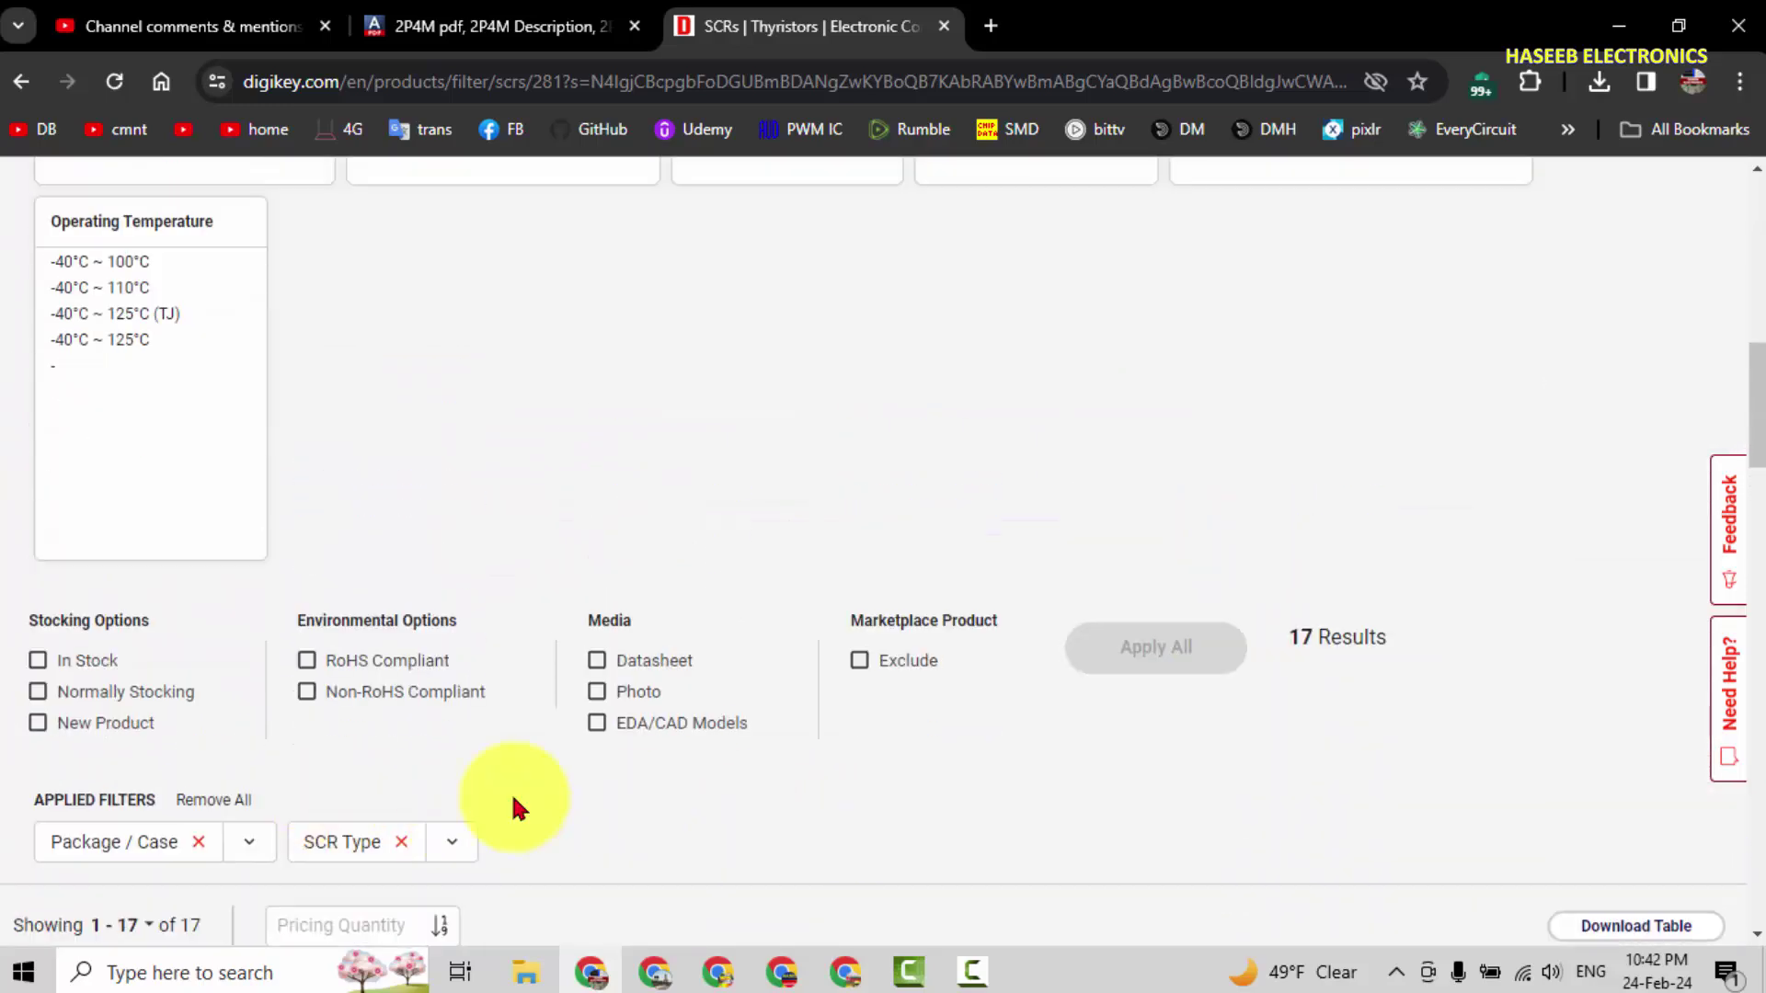
# Clear all previous filters and choose 150, 200 and 450 µA gate-trigger currents.
pyautogui.click(214, 802)
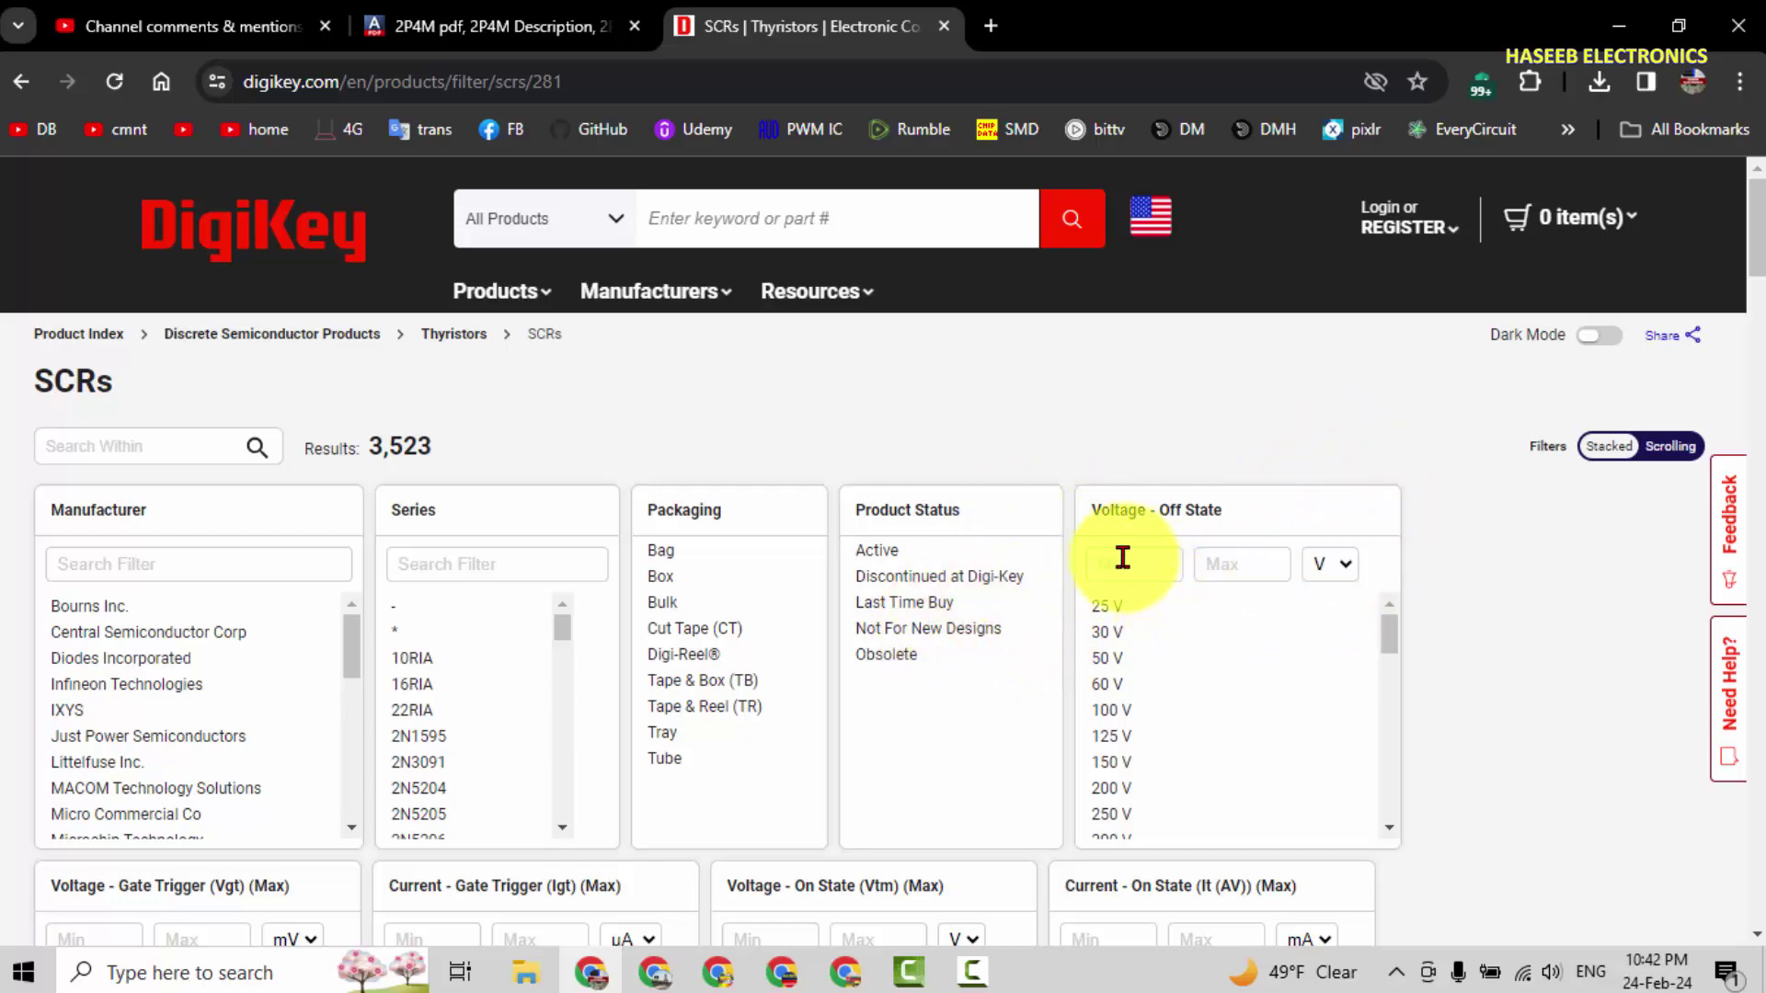
pyautogui.scroll(-5, 1122, 558)
pyautogui.scroll(-6, 445, 599)
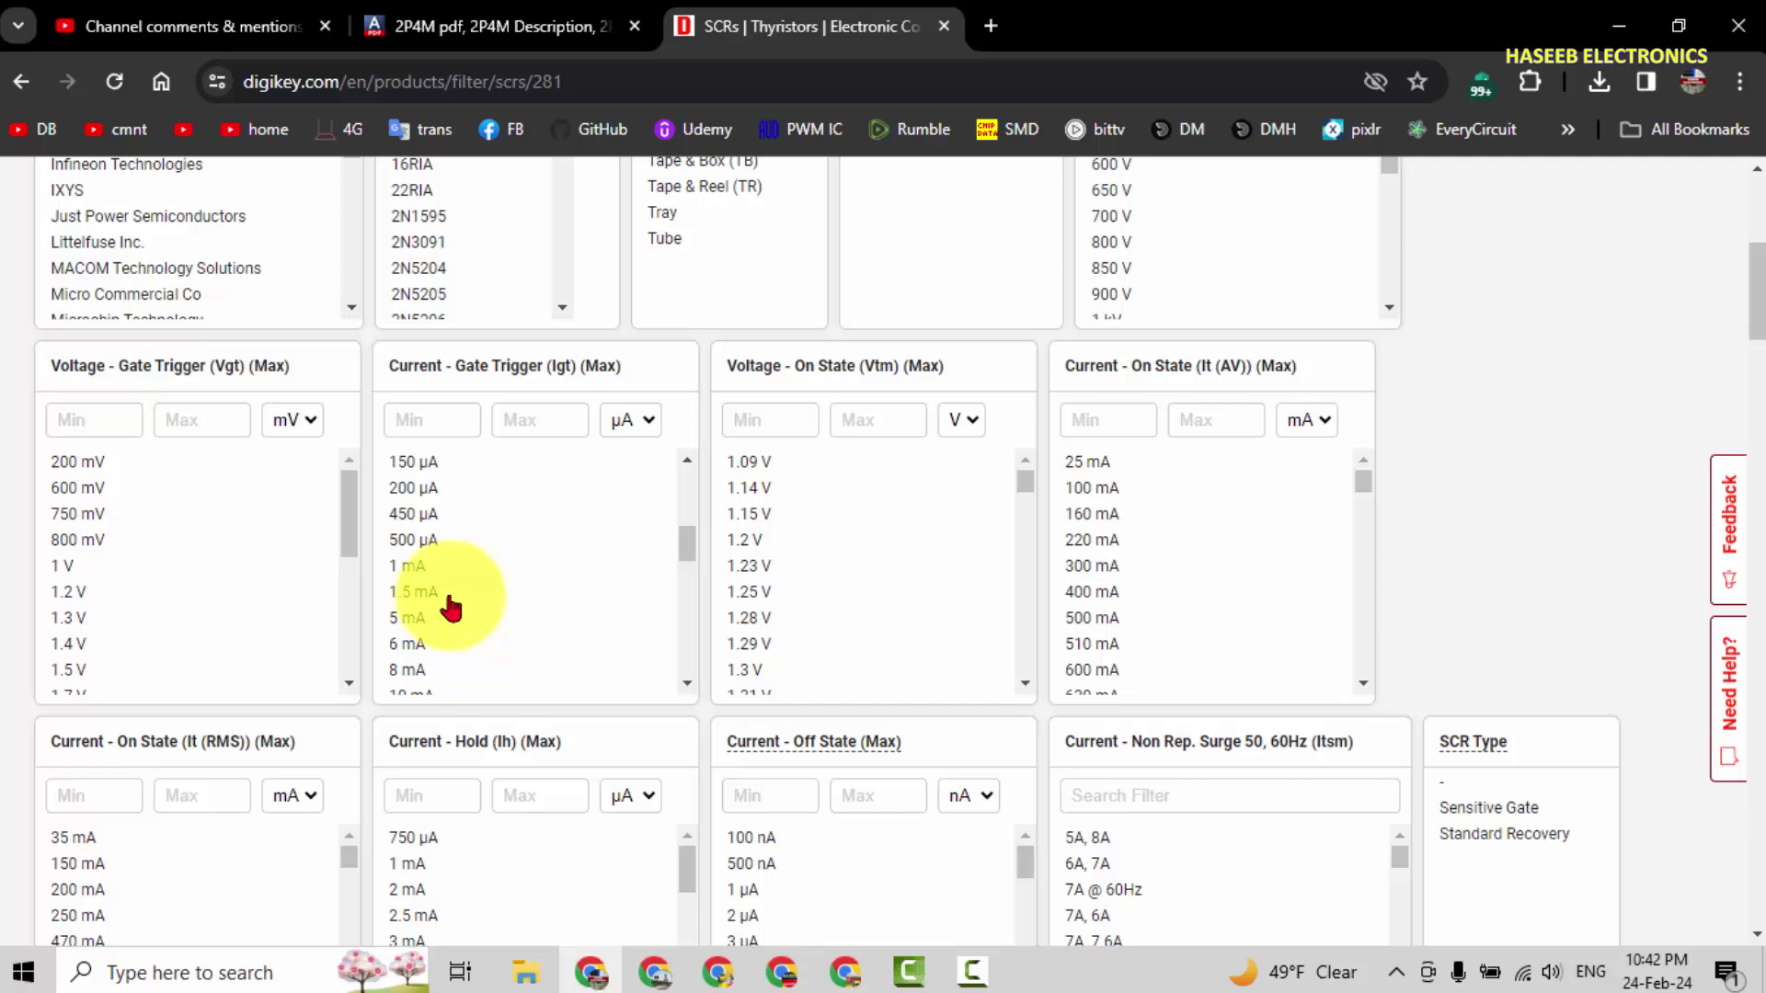
pyautogui.scroll(5, 450, 599)
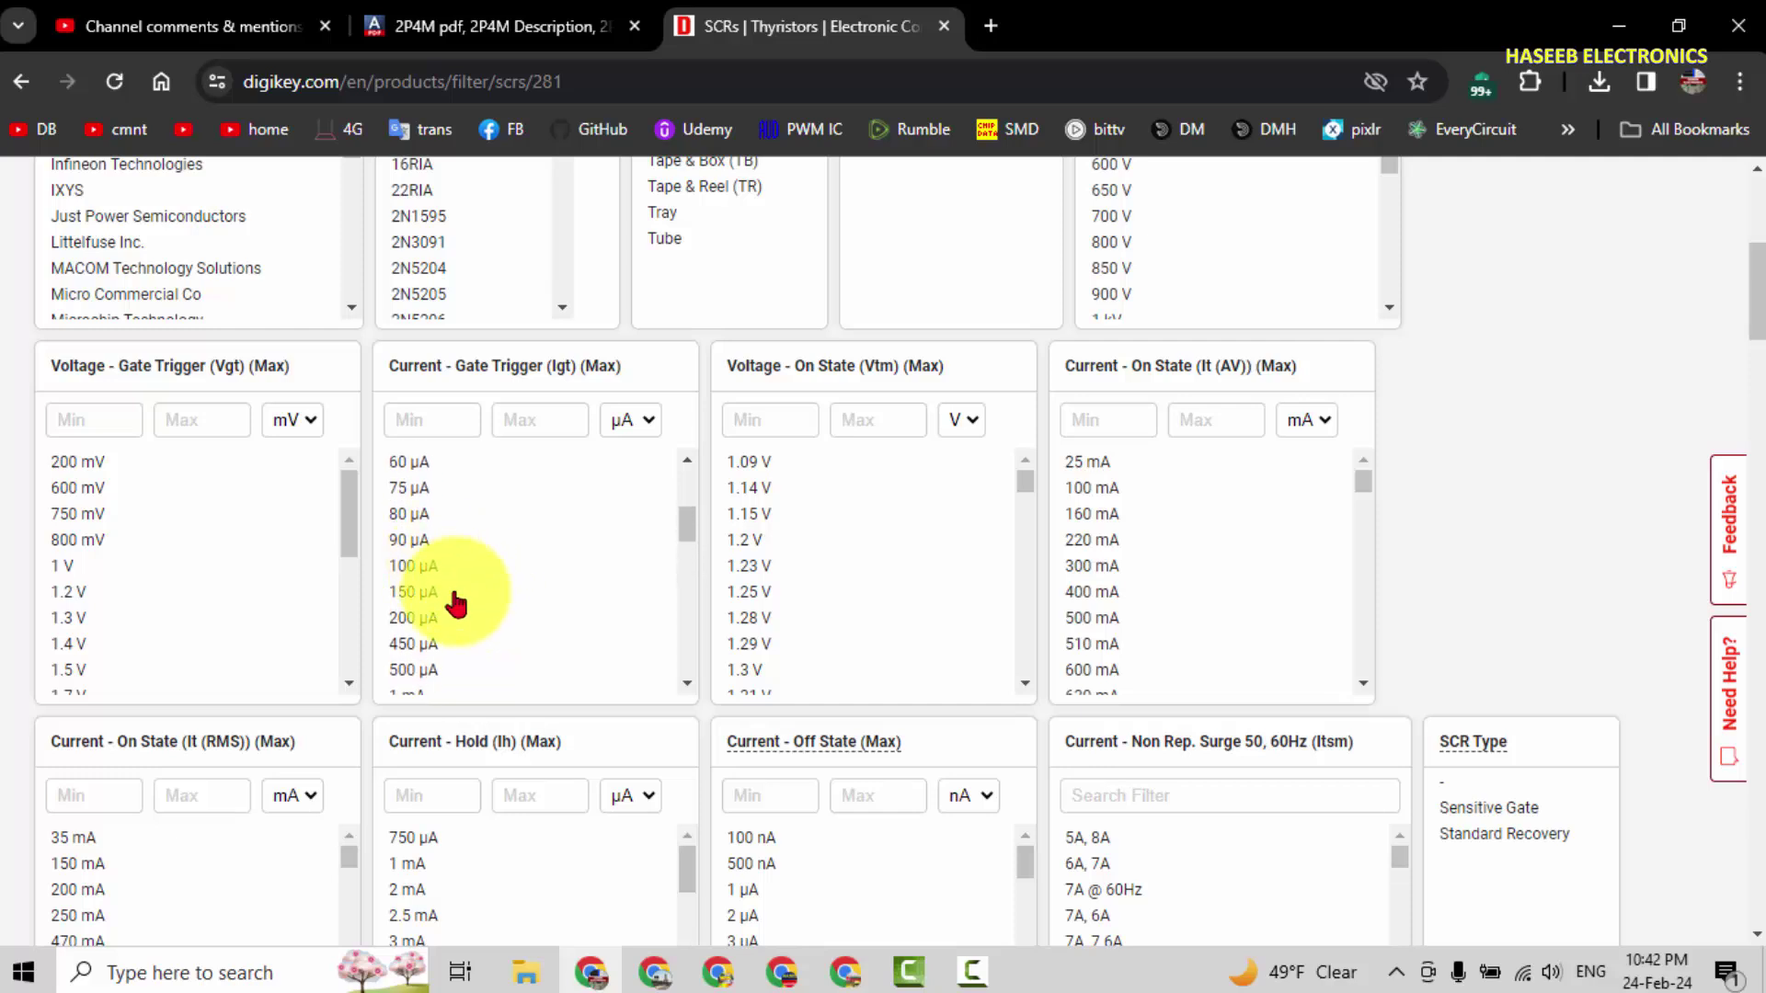
pyautogui.click(431, 620)
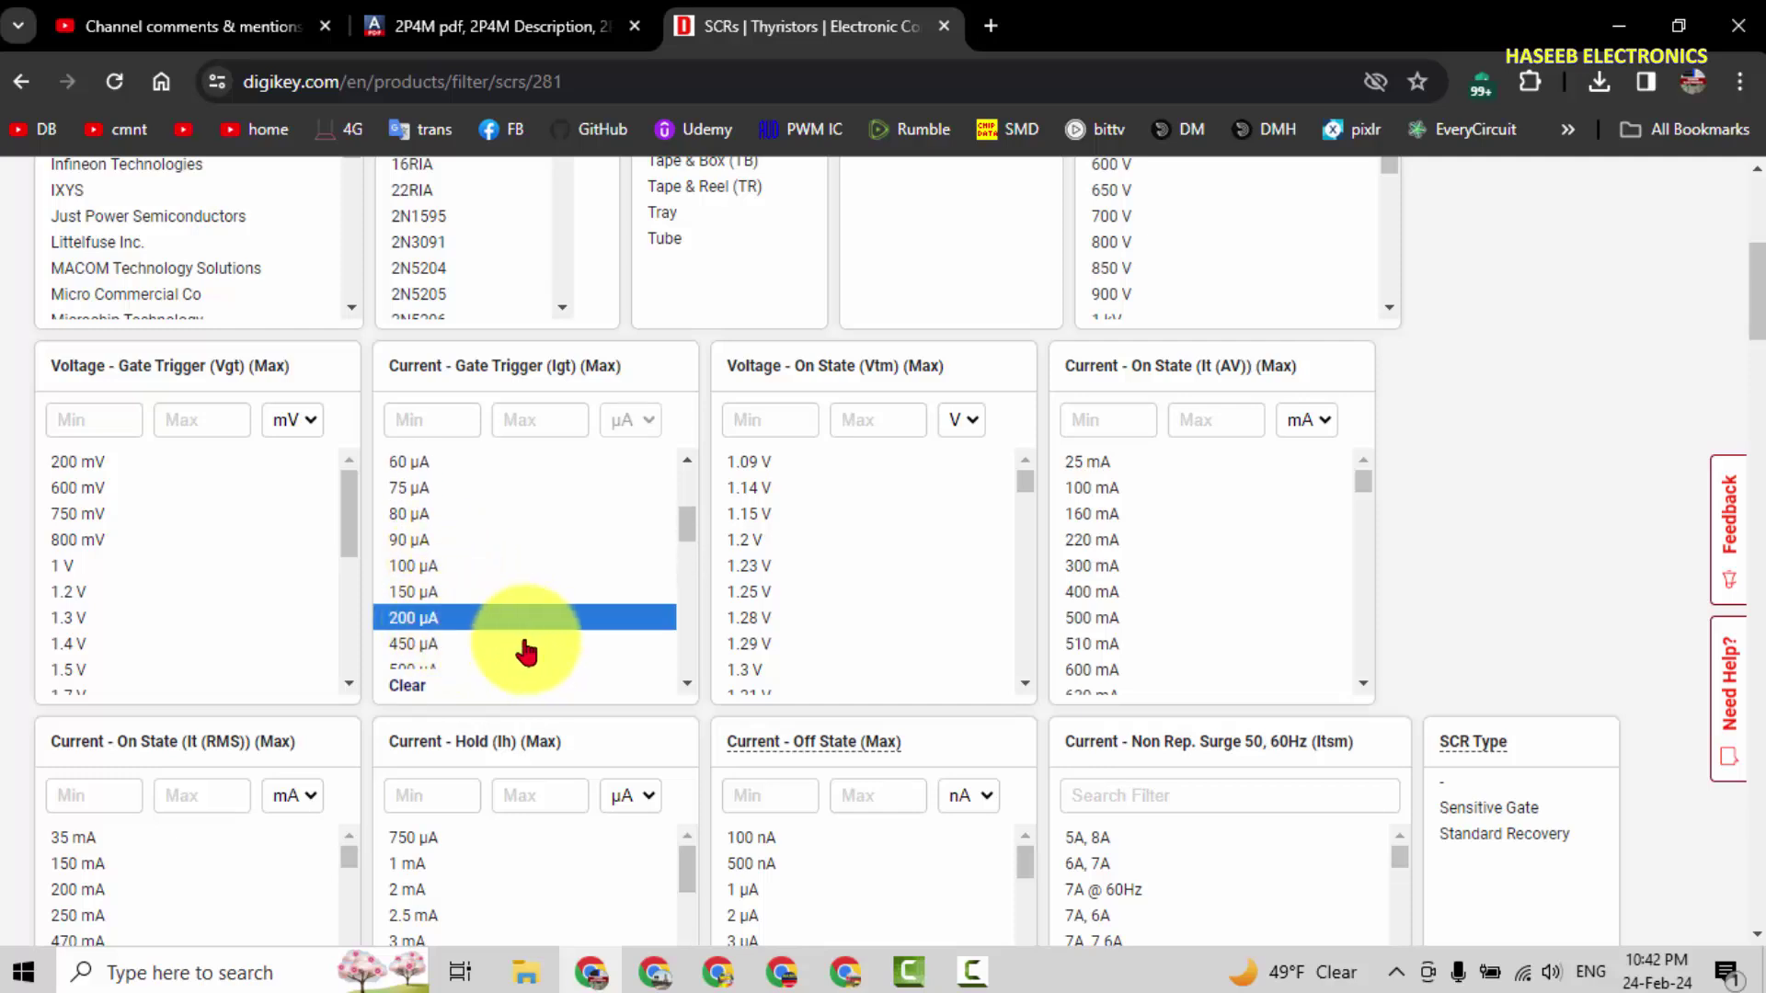
pyautogui.scroll(-3, 515, 635)
pyautogui.click(423, 516)
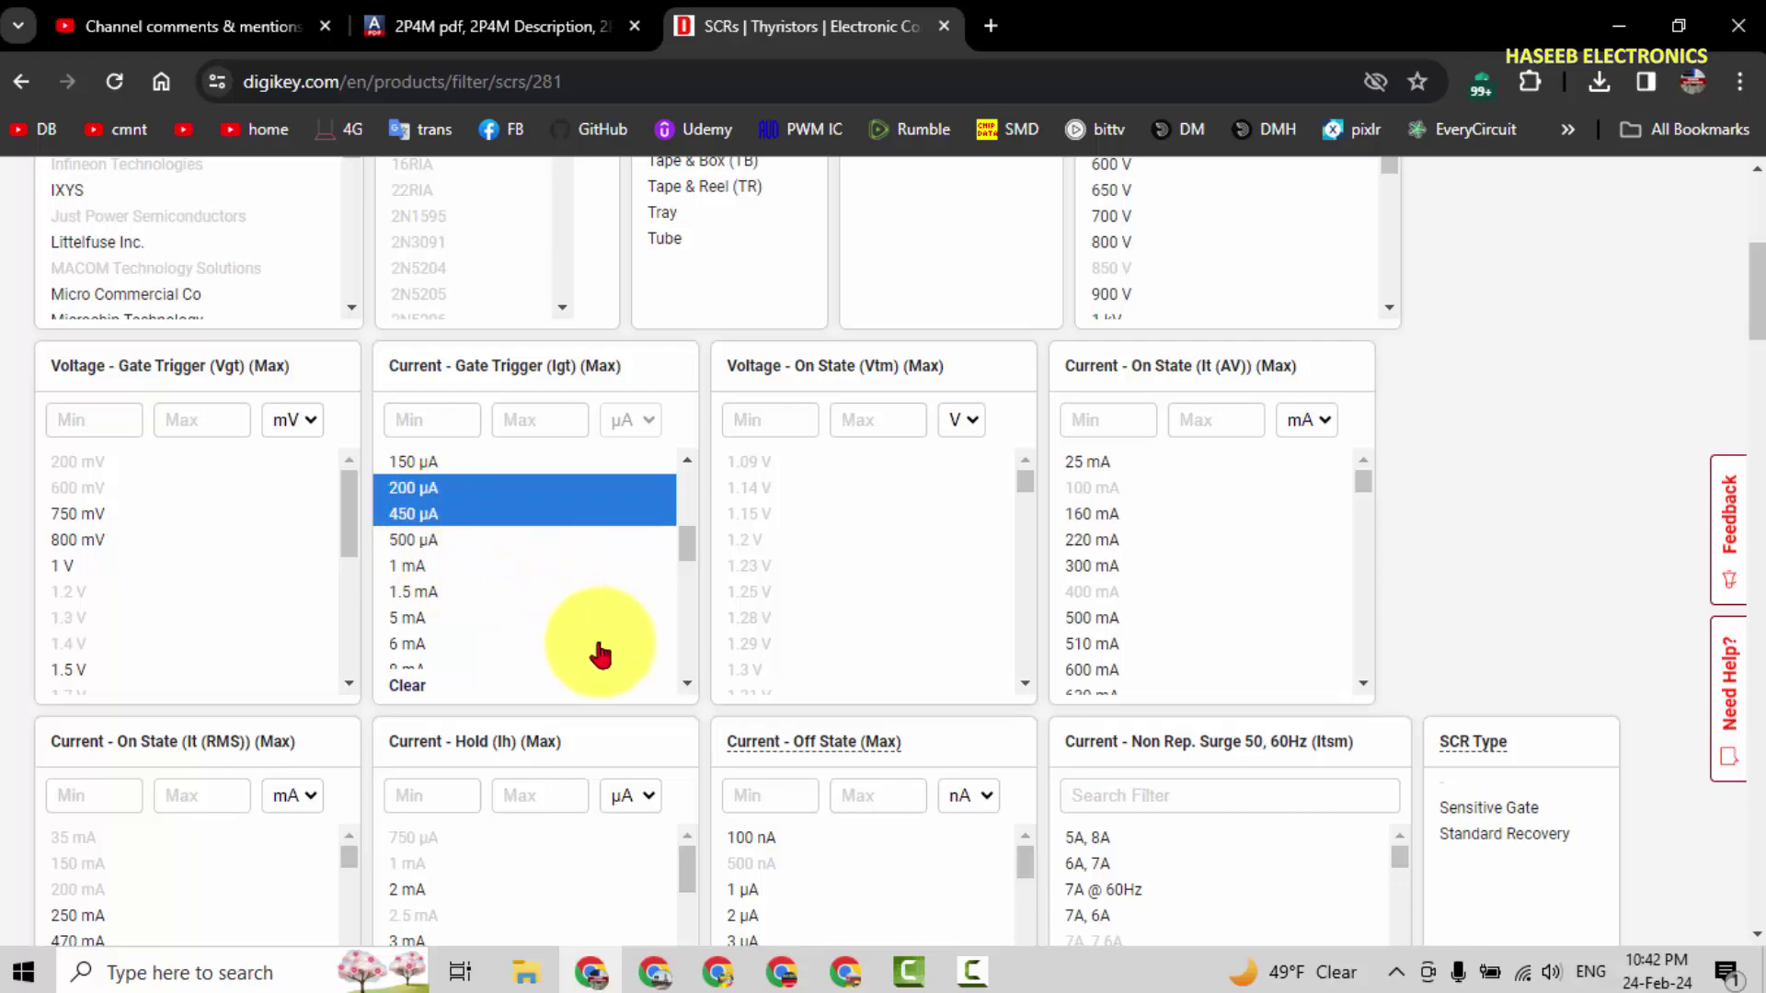
pyautogui.click(424, 467)
# Select 2, 2.5, 2.55 and 2.56 A on-state currents.
pyautogui.scroll(2, 488, 512)
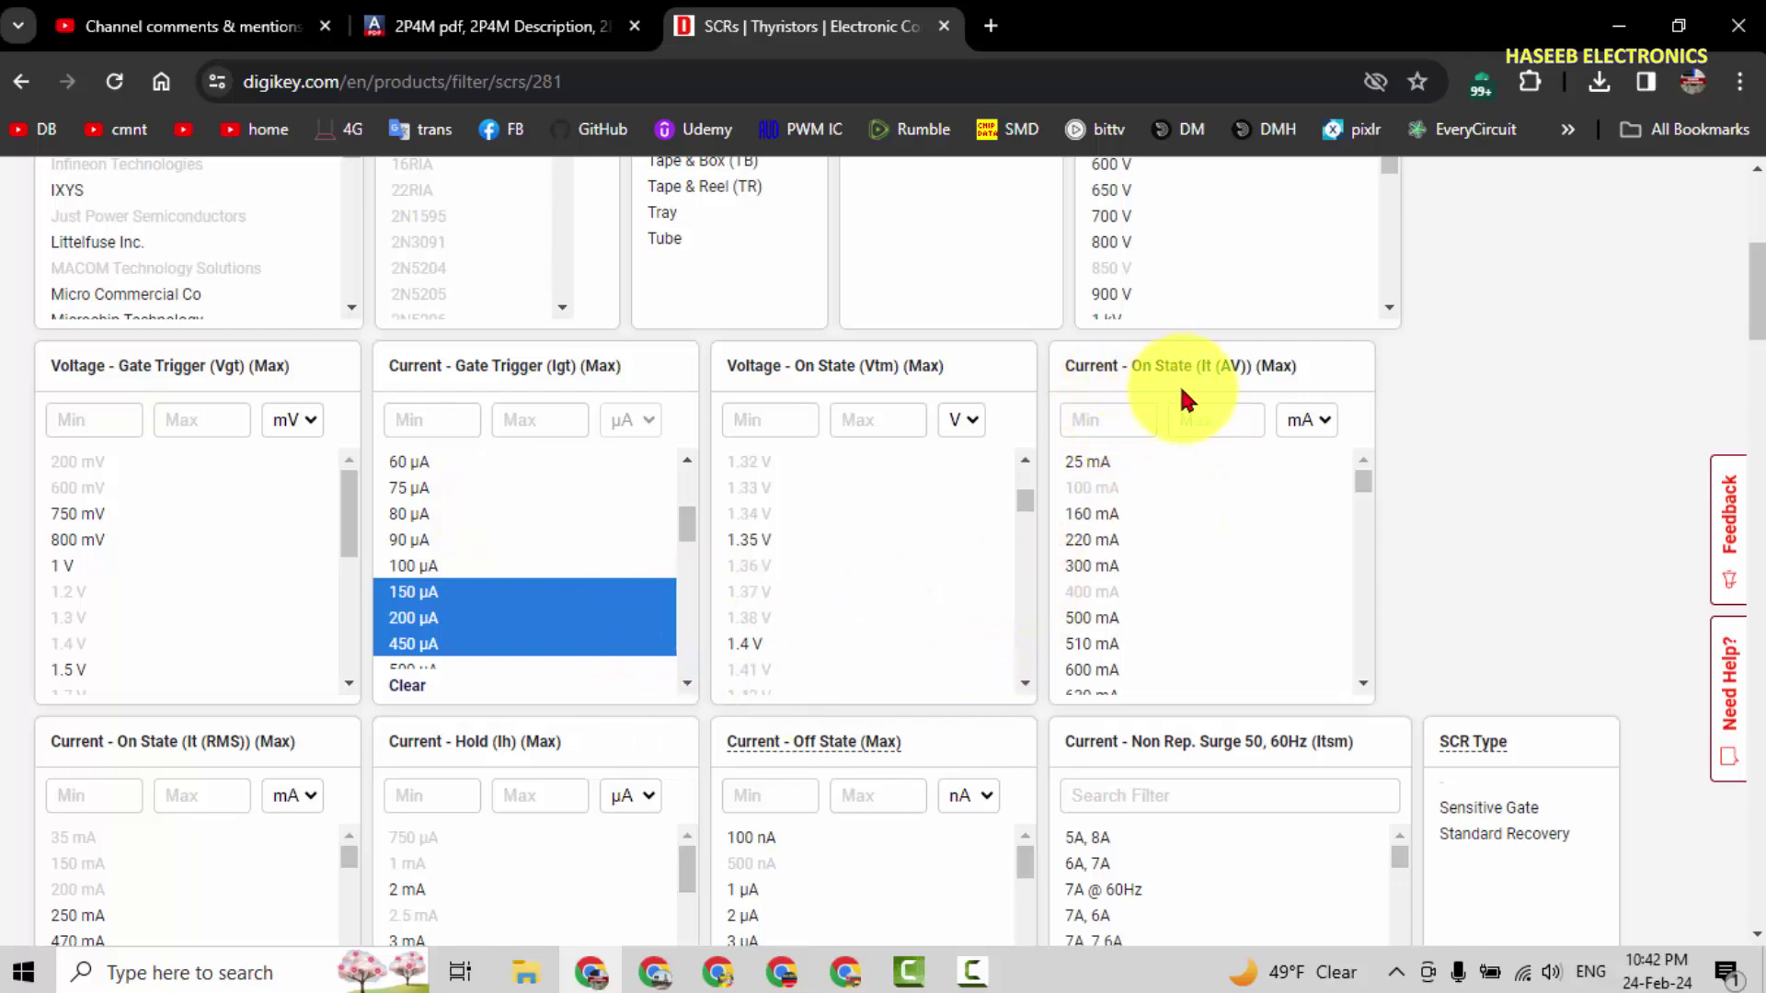
pyautogui.scroll(-5, 1143, 559)
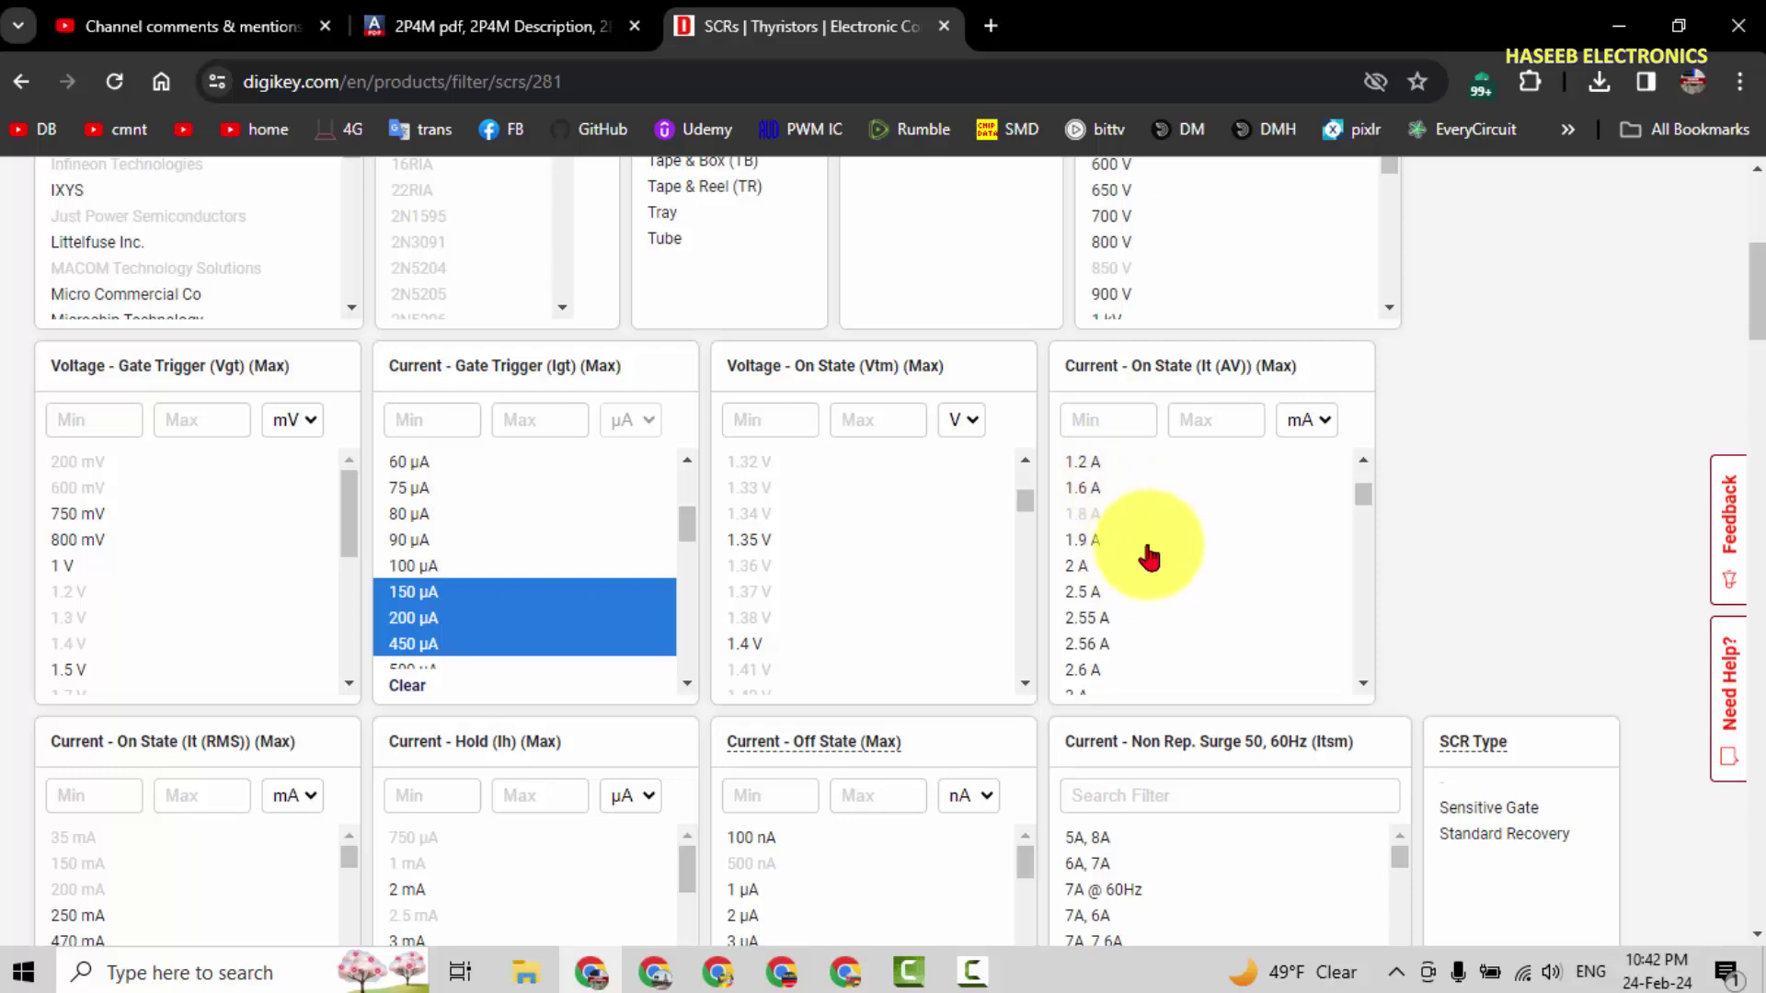
pyautogui.click(1080, 567)
pyautogui.click(1110, 594)
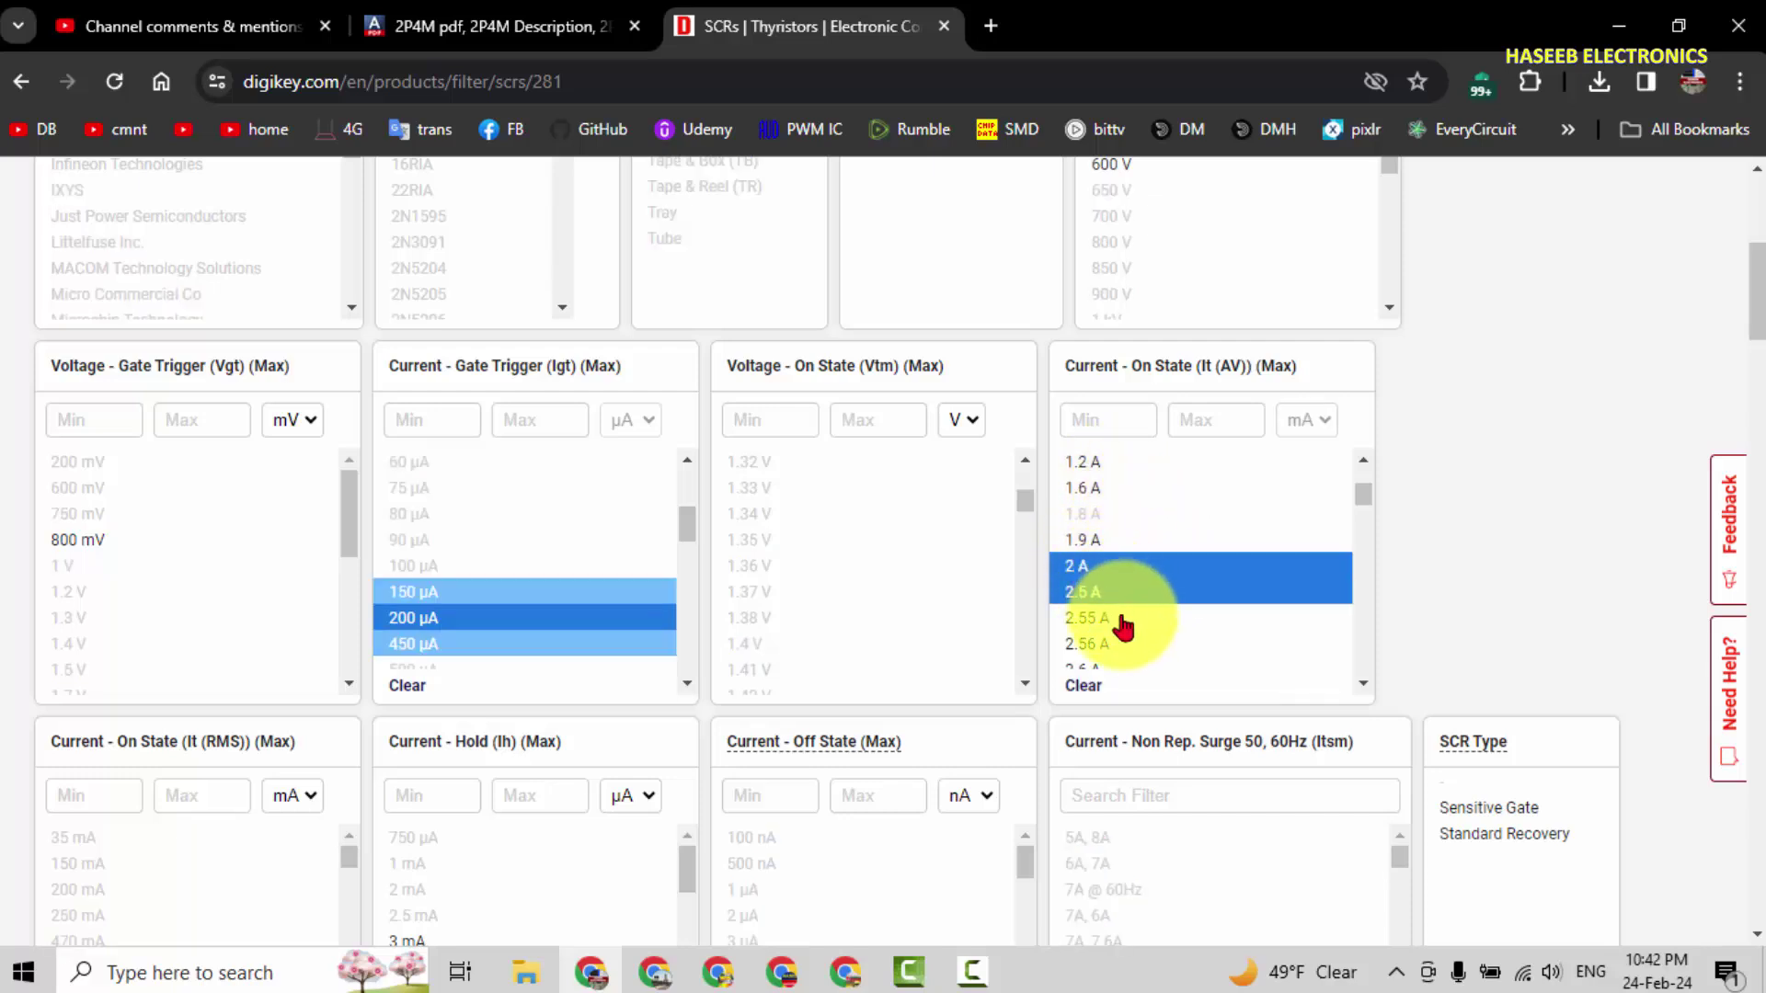
pyautogui.click(1123, 628)
pyautogui.scroll(-3, 1259, 571)
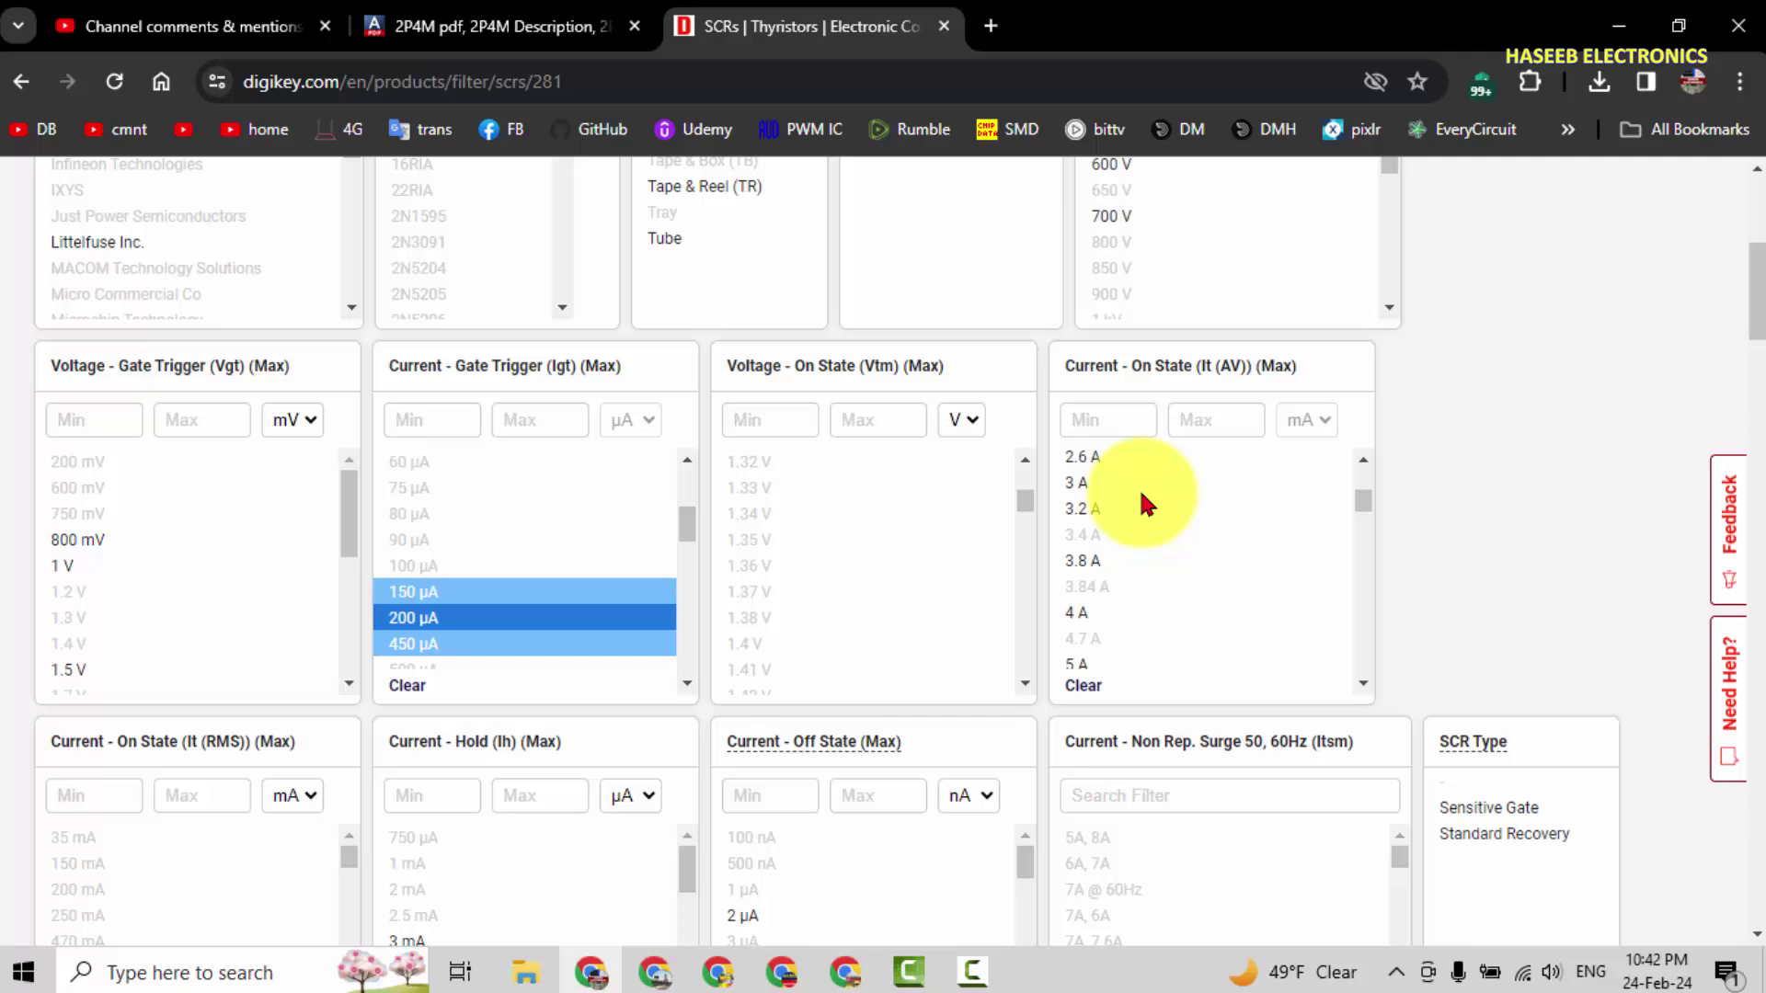
pyautogui.scroll(1, 1140, 511)
pyautogui.click(1115, 515)
# Add 2.6, 3, 3.2, 3.8, 5, 5.1 and 6 A on-state currents.
pyautogui.click(1110, 541)
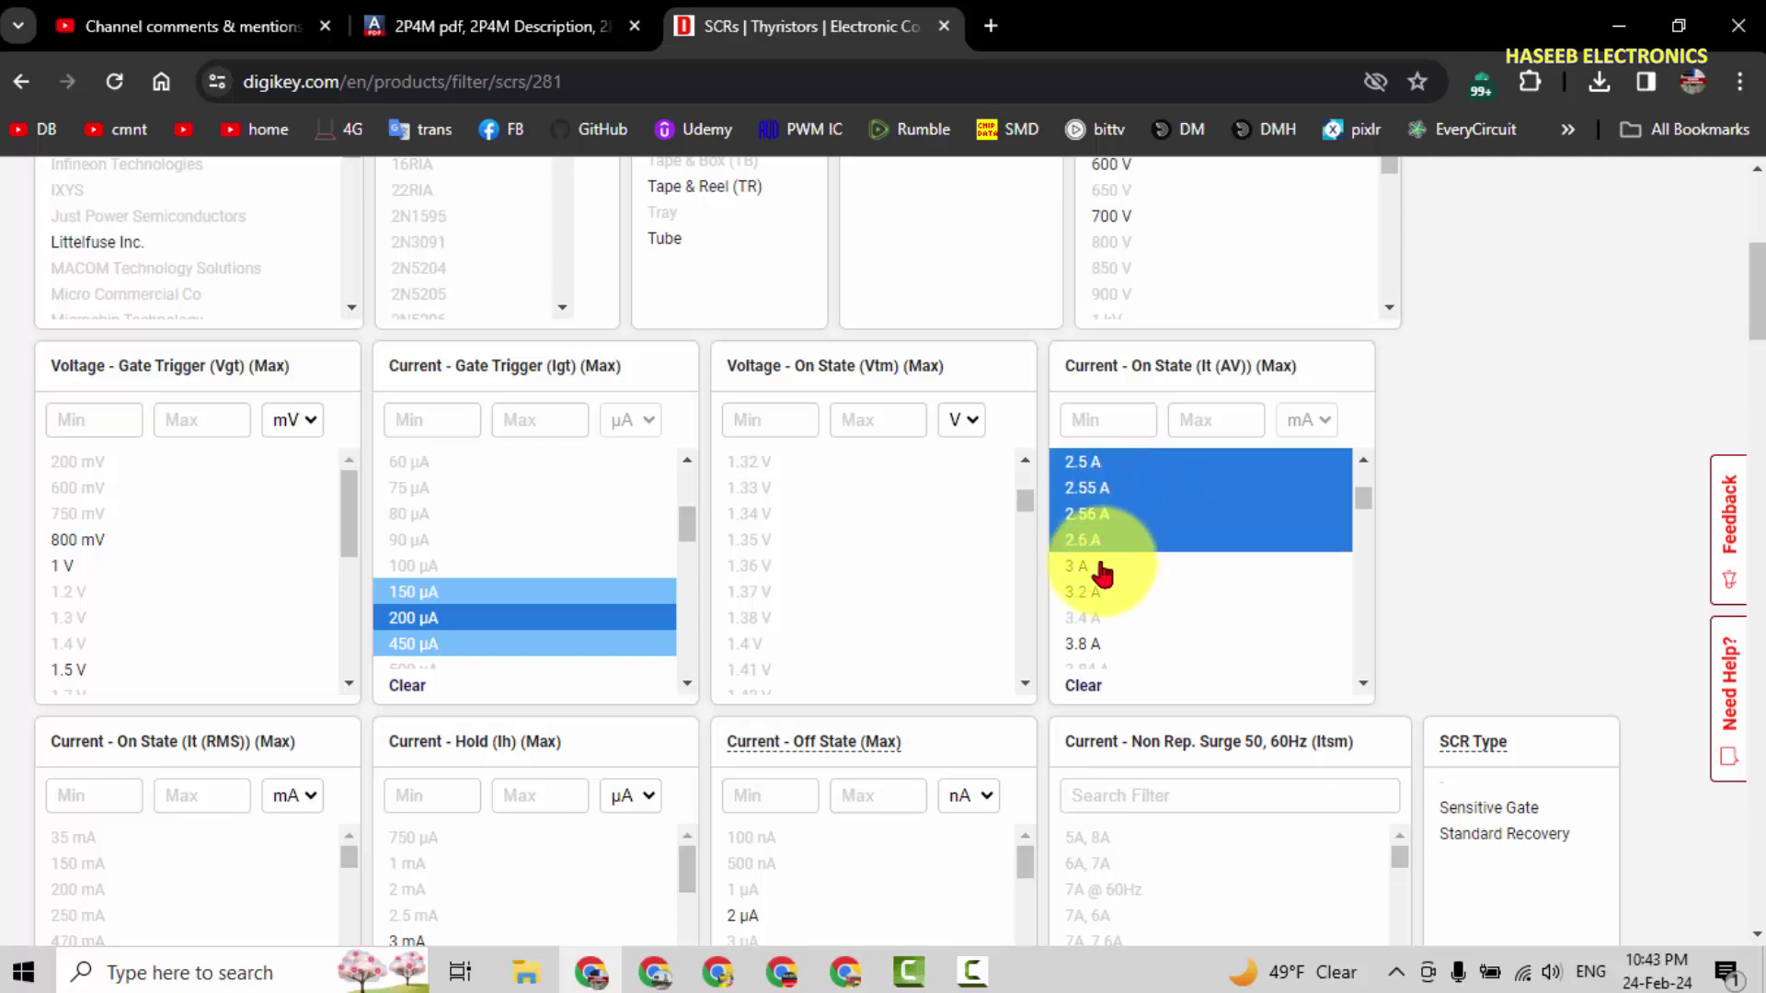
pyautogui.click(1101, 566)
pyautogui.click(1104, 591)
pyautogui.click(1095, 643)
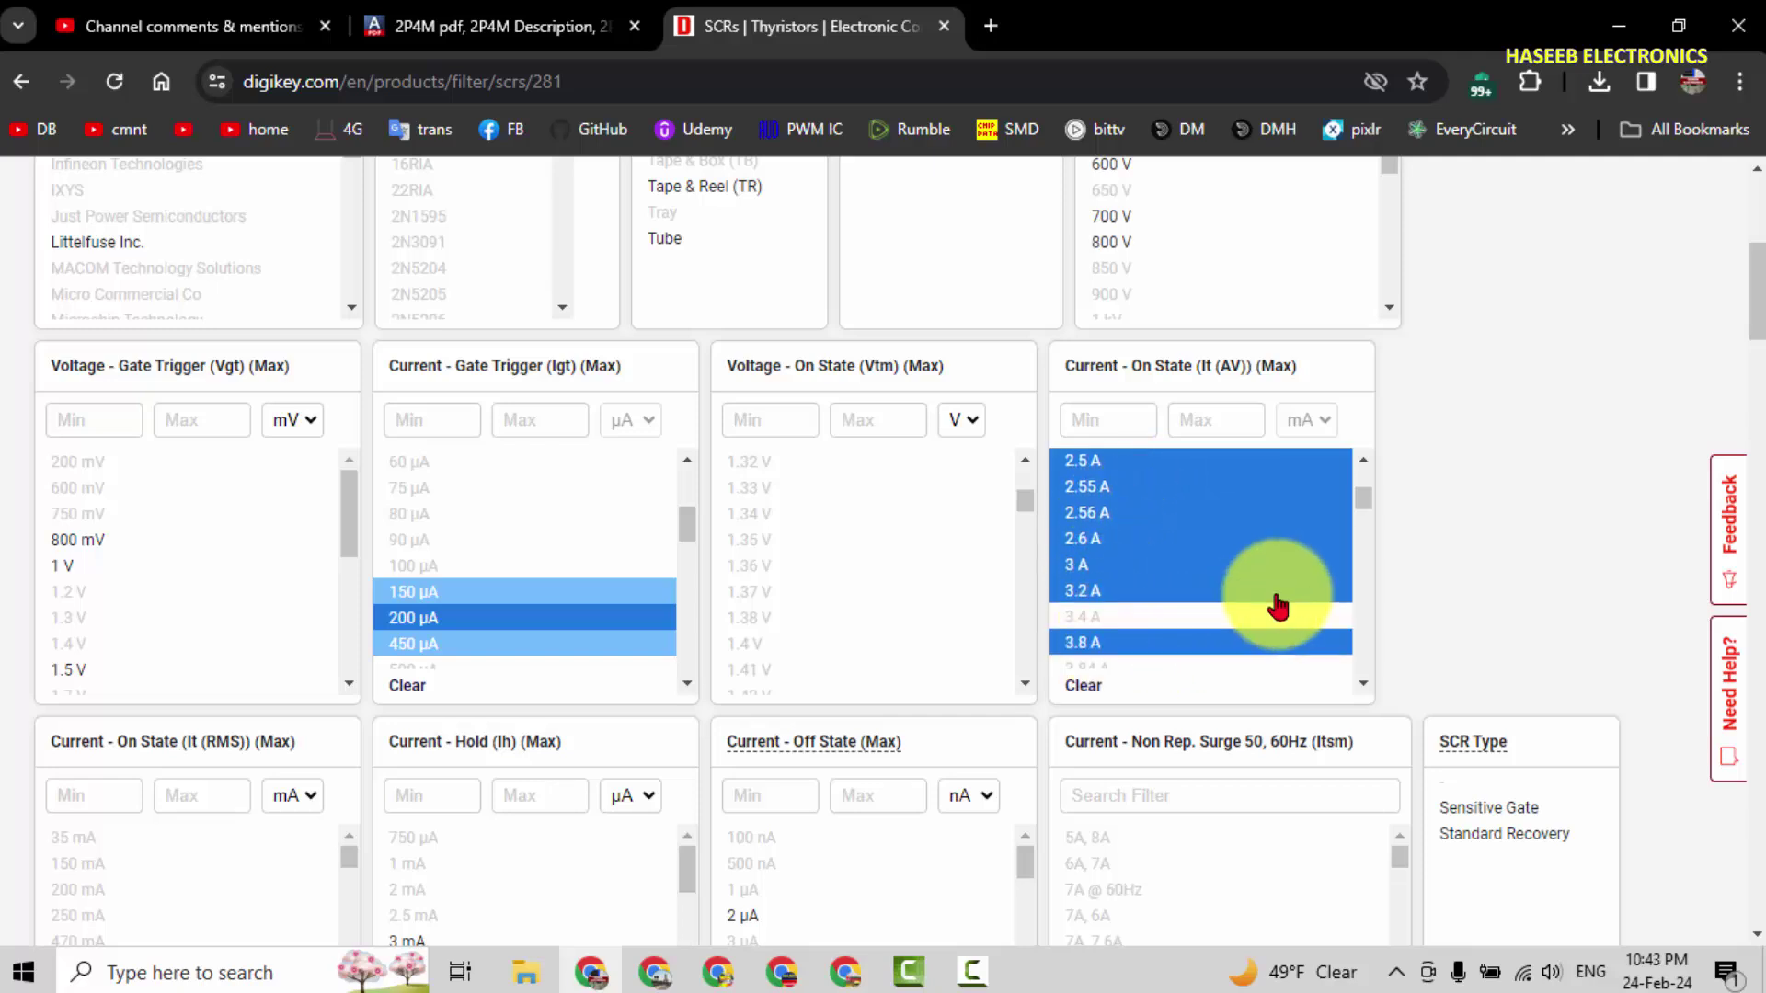
pyautogui.scroll(-3, 1223, 561)
pyautogui.click(1116, 492)
pyautogui.click(1115, 517)
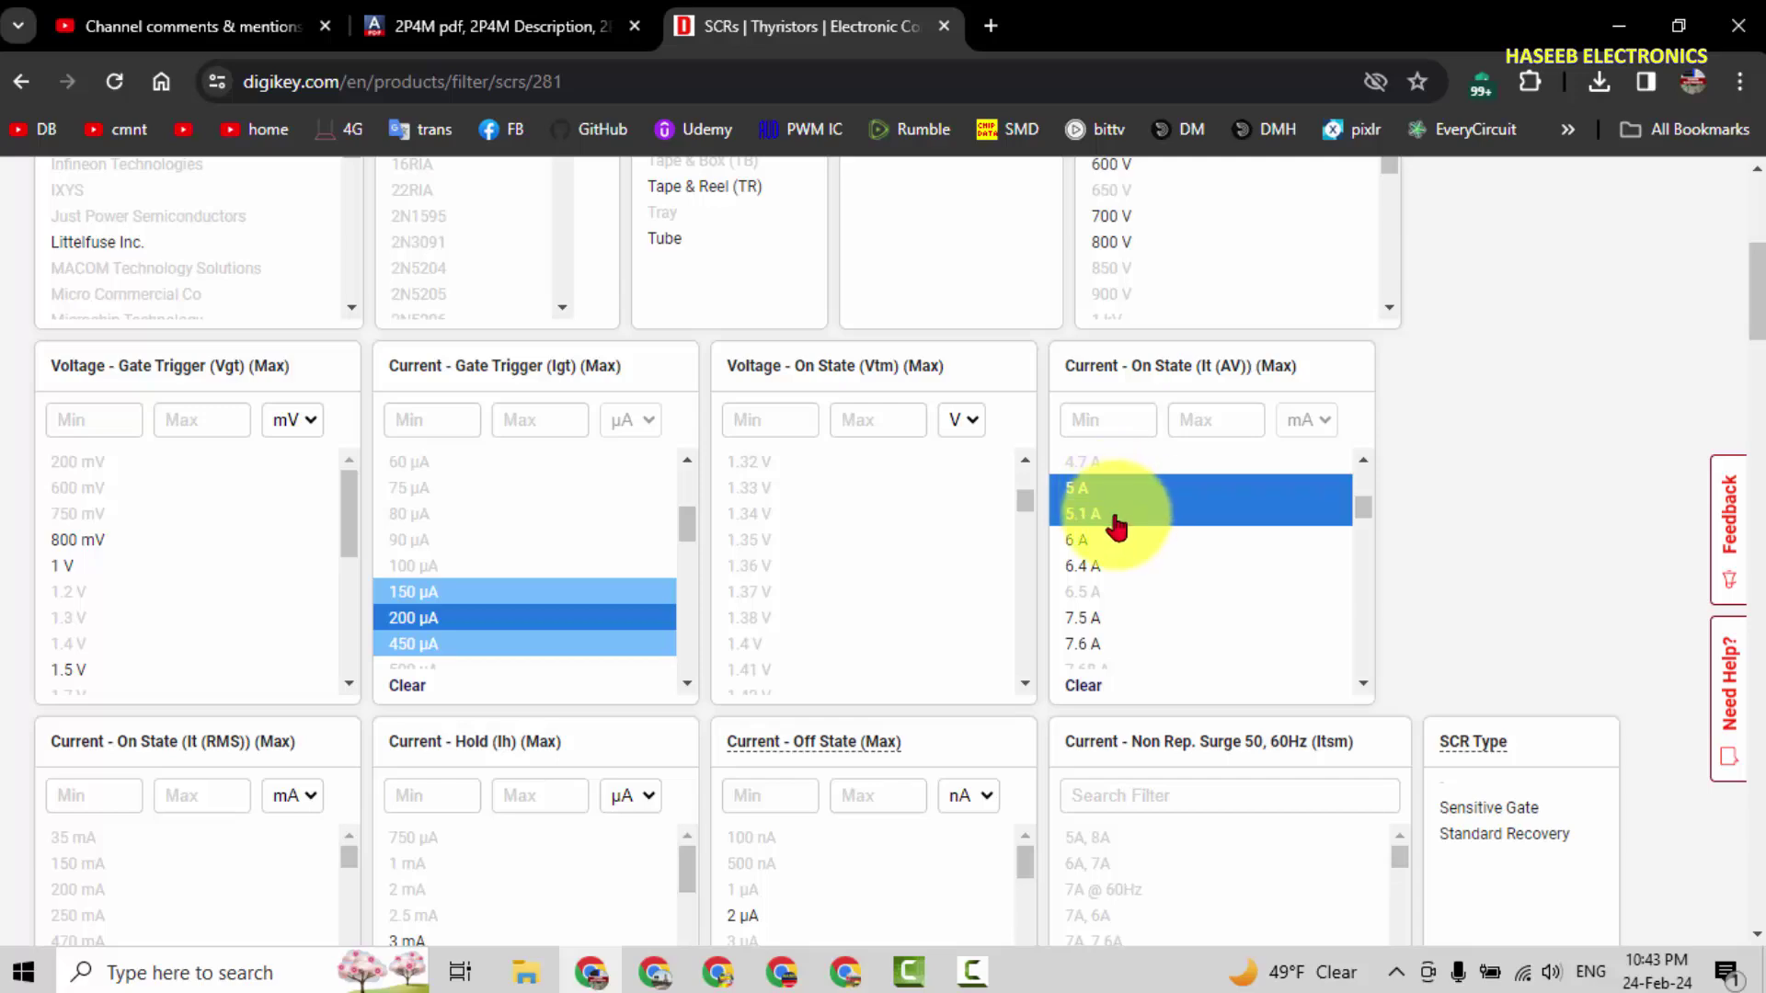
pyautogui.click(1116, 543)
# Restrict the SCR type to Sensitive Gate.
pyautogui.scroll(-3, 1242, 593)
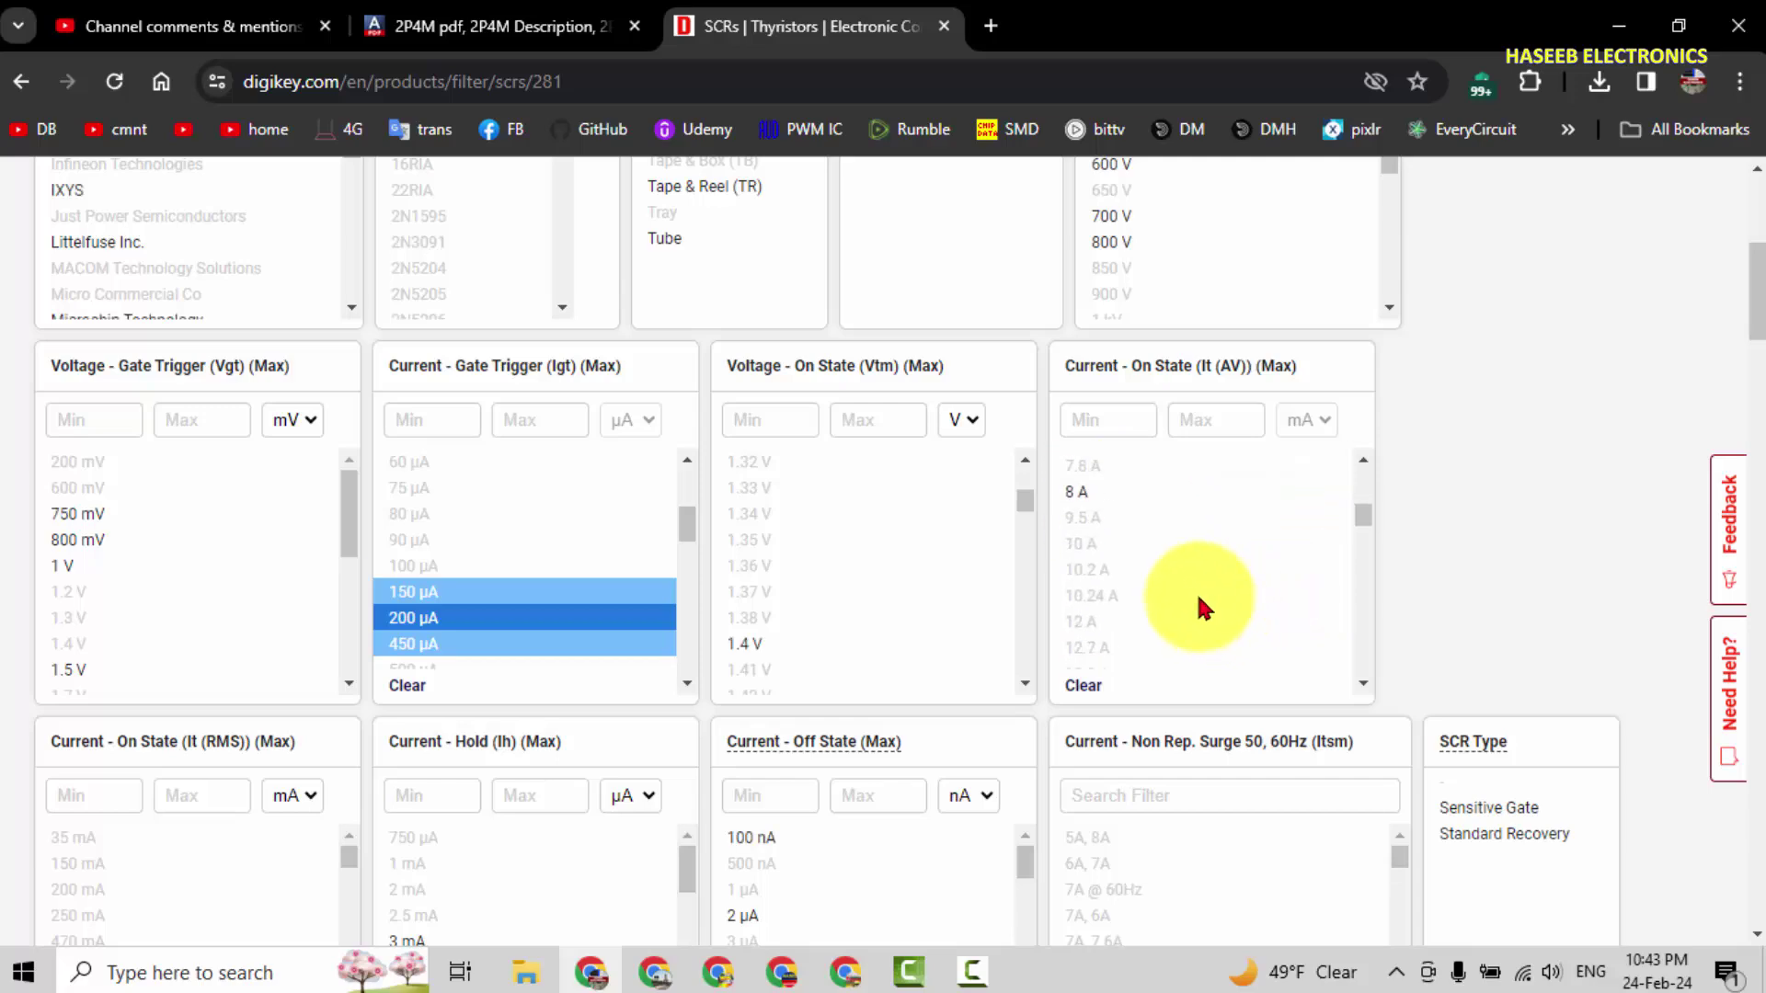
pyautogui.scroll(-3, 1500, 516)
pyautogui.click(1488, 549)
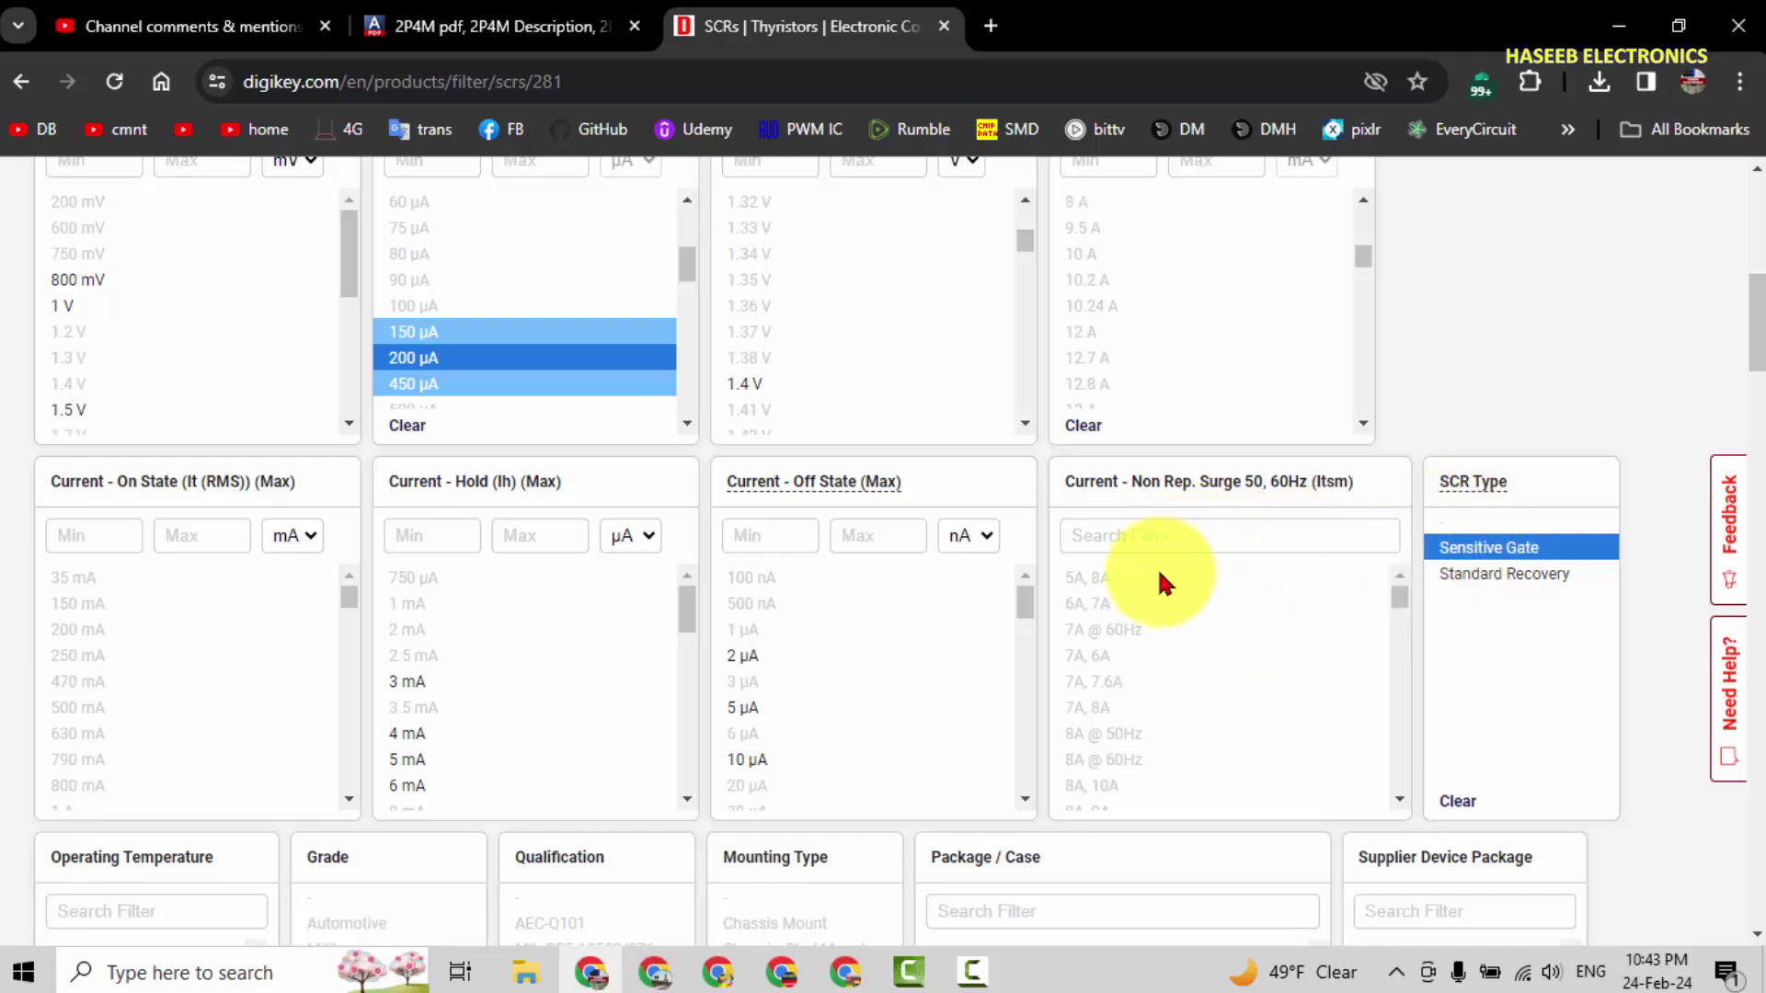
# Choose 400, 500 and 600 V off-state voltages.
pyautogui.scroll(5, 1161, 581)
pyautogui.click(1143, 476)
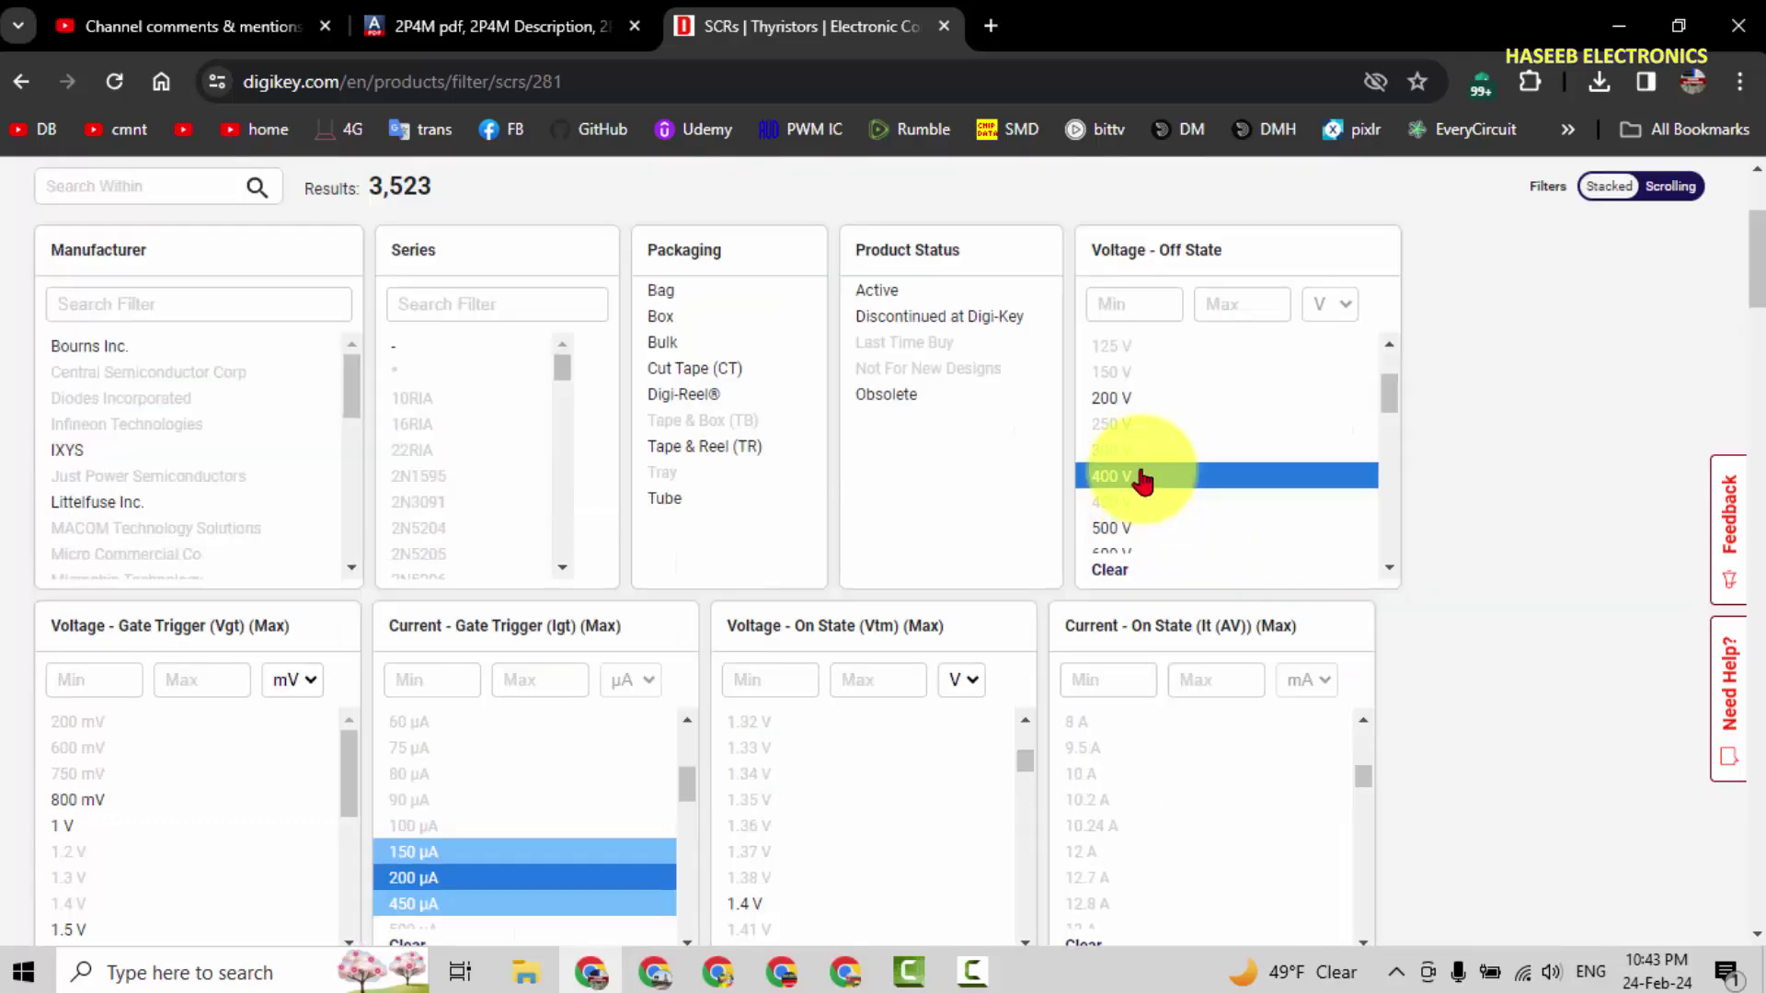
pyautogui.click(1142, 526)
pyautogui.scroll(-2, 1432, 496)
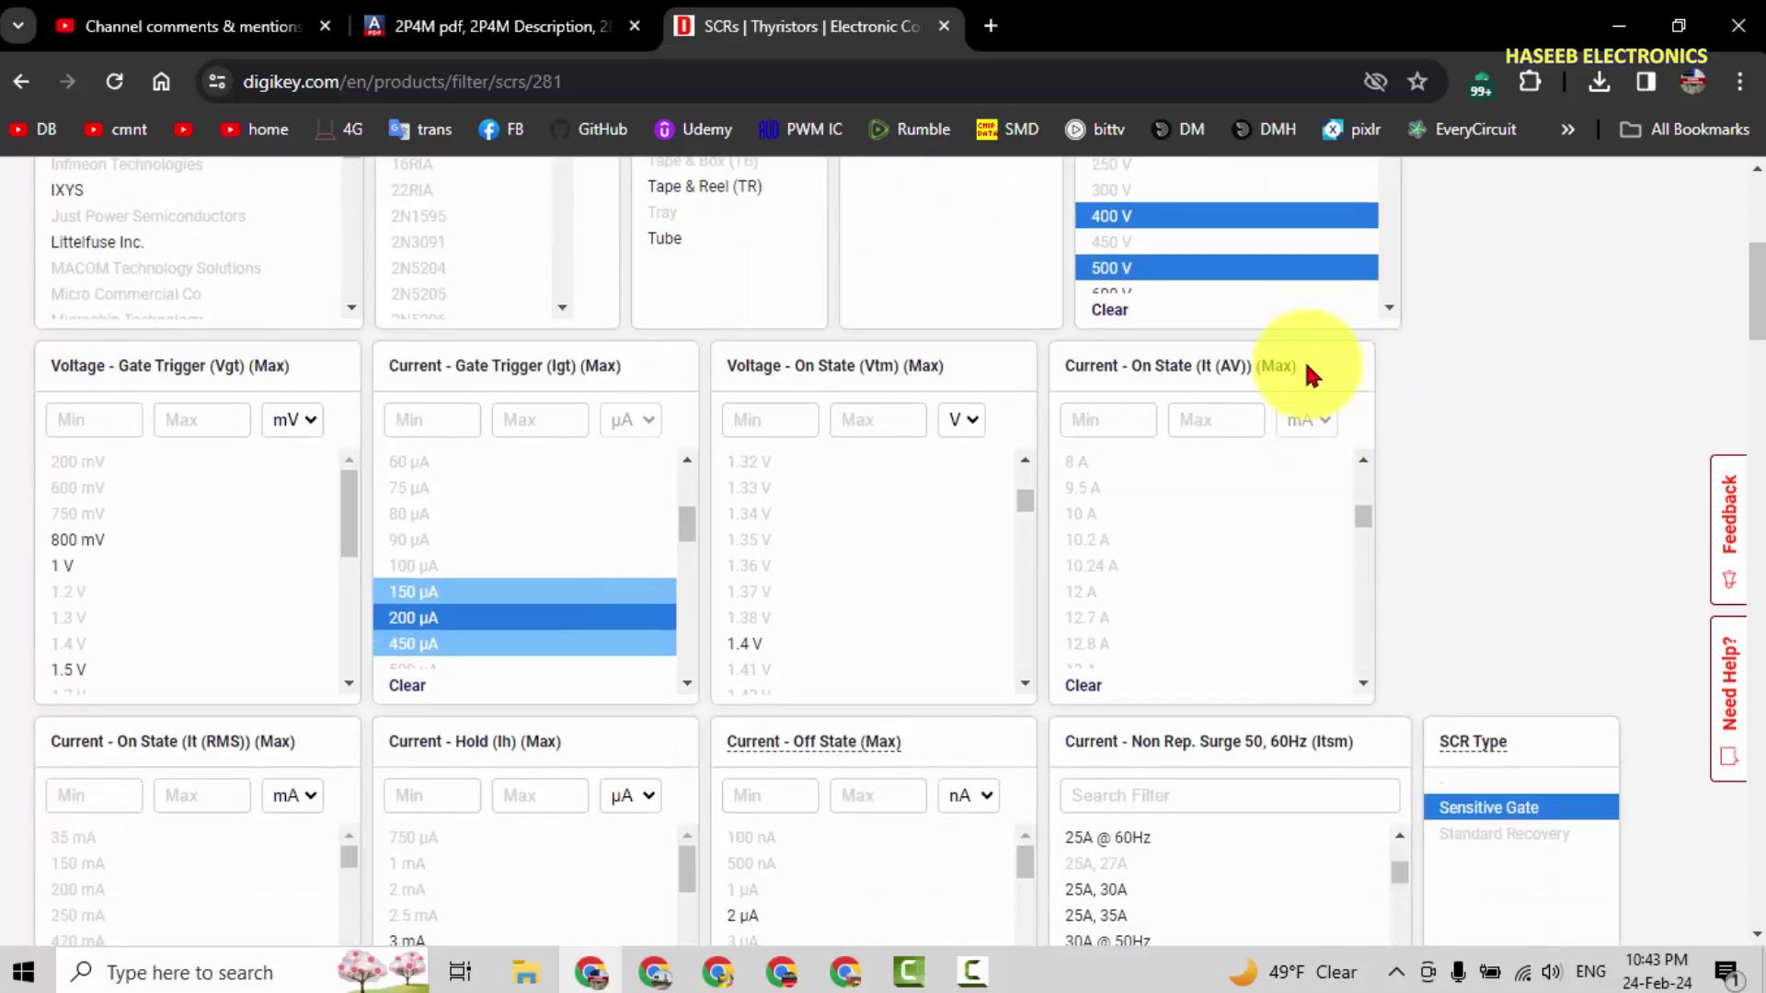
pyautogui.click(1389, 391)
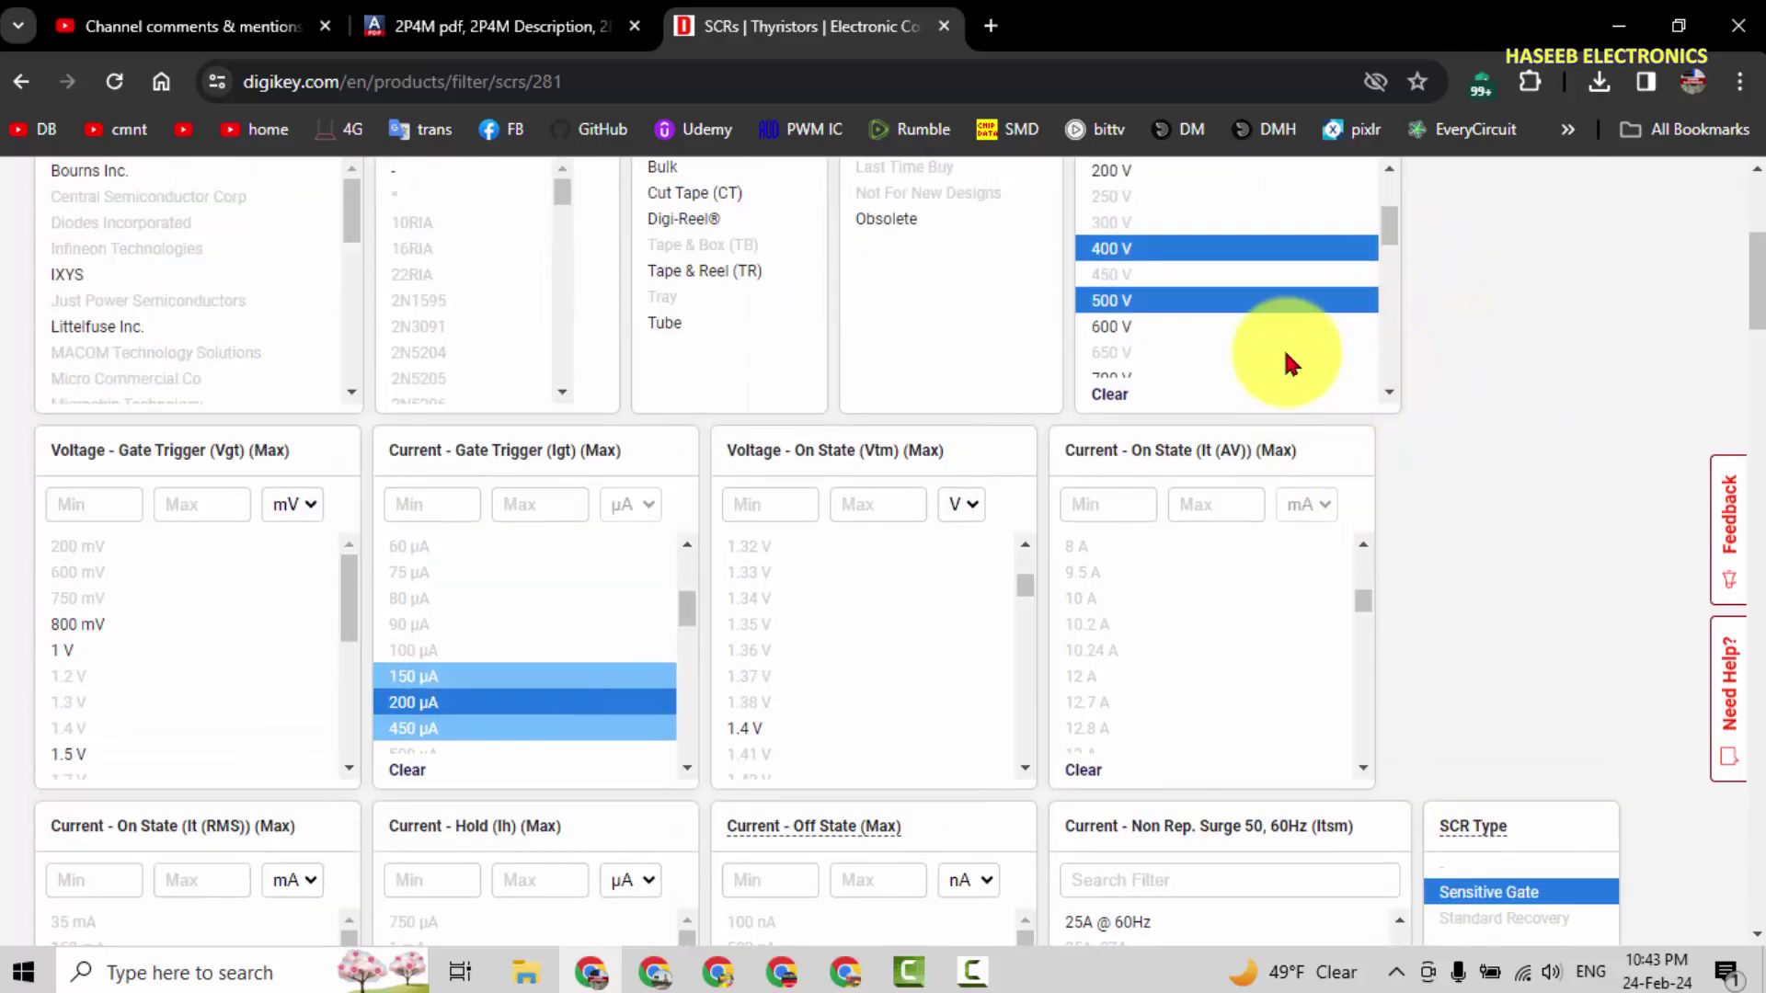
pyautogui.click(1087, 324)
# Limit mounting type to Through Hole, leaving 66 of 3,523 pending matches.
pyautogui.scroll(-1, 1412, 395)
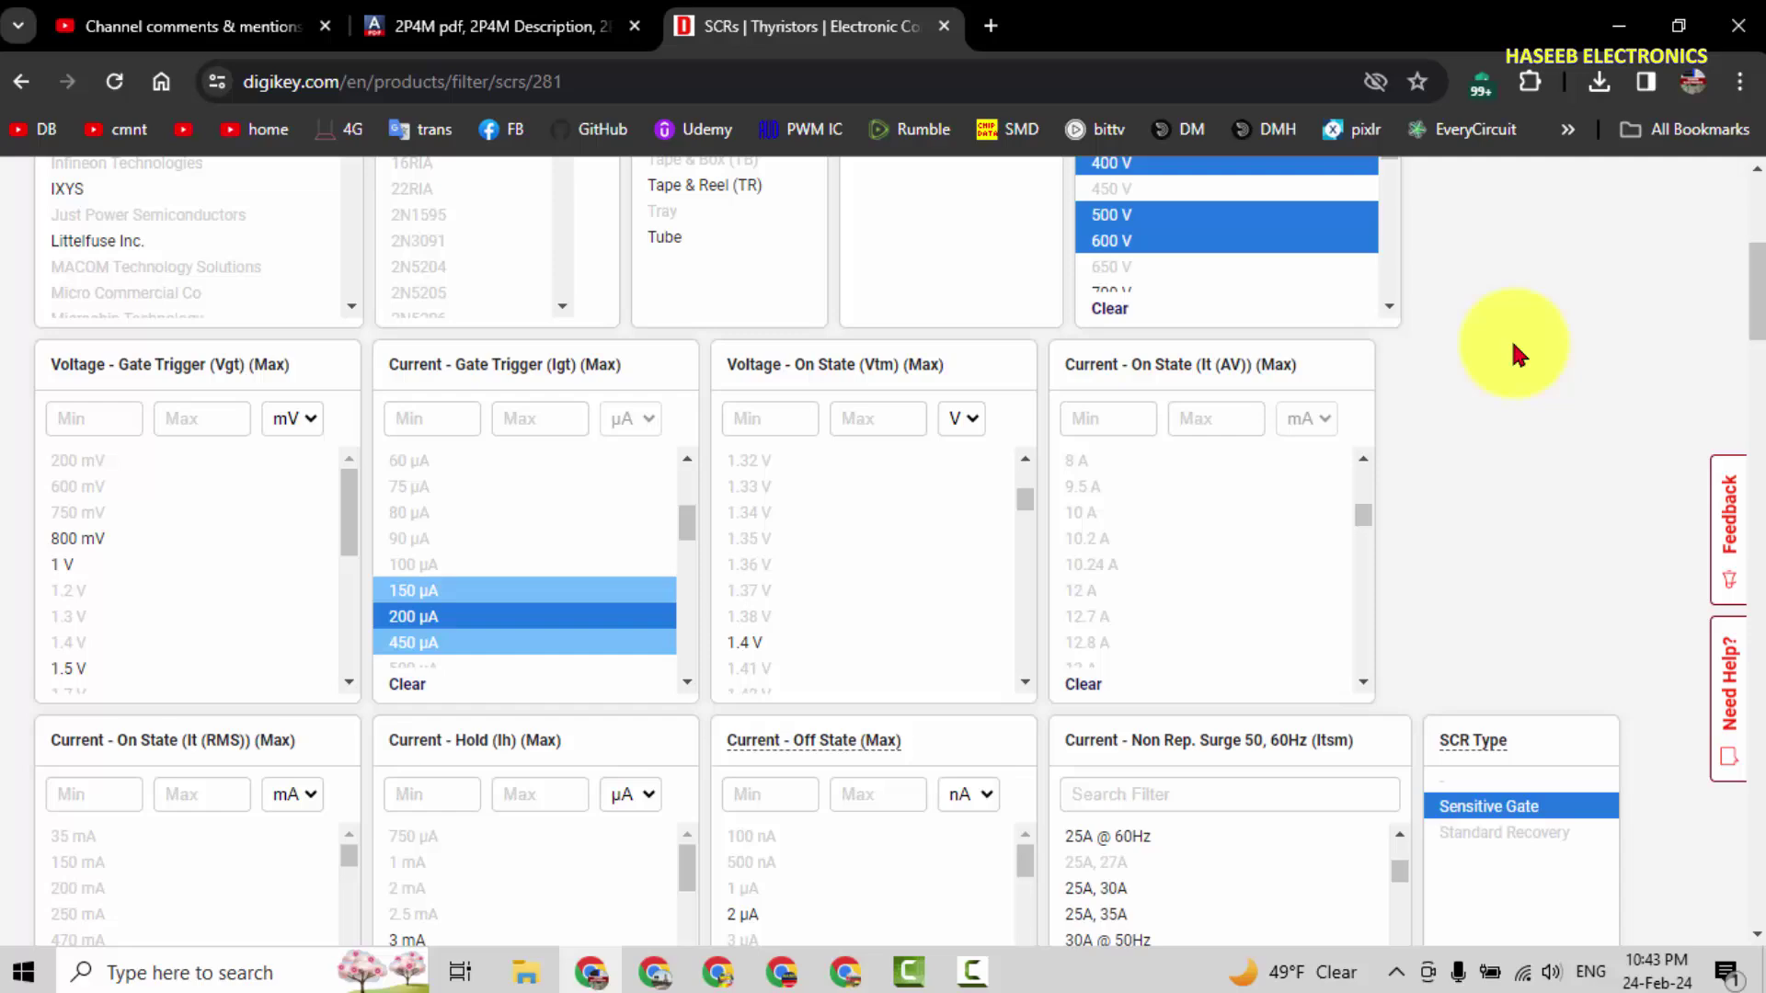
pyautogui.scroll(-7, 1512, 349)
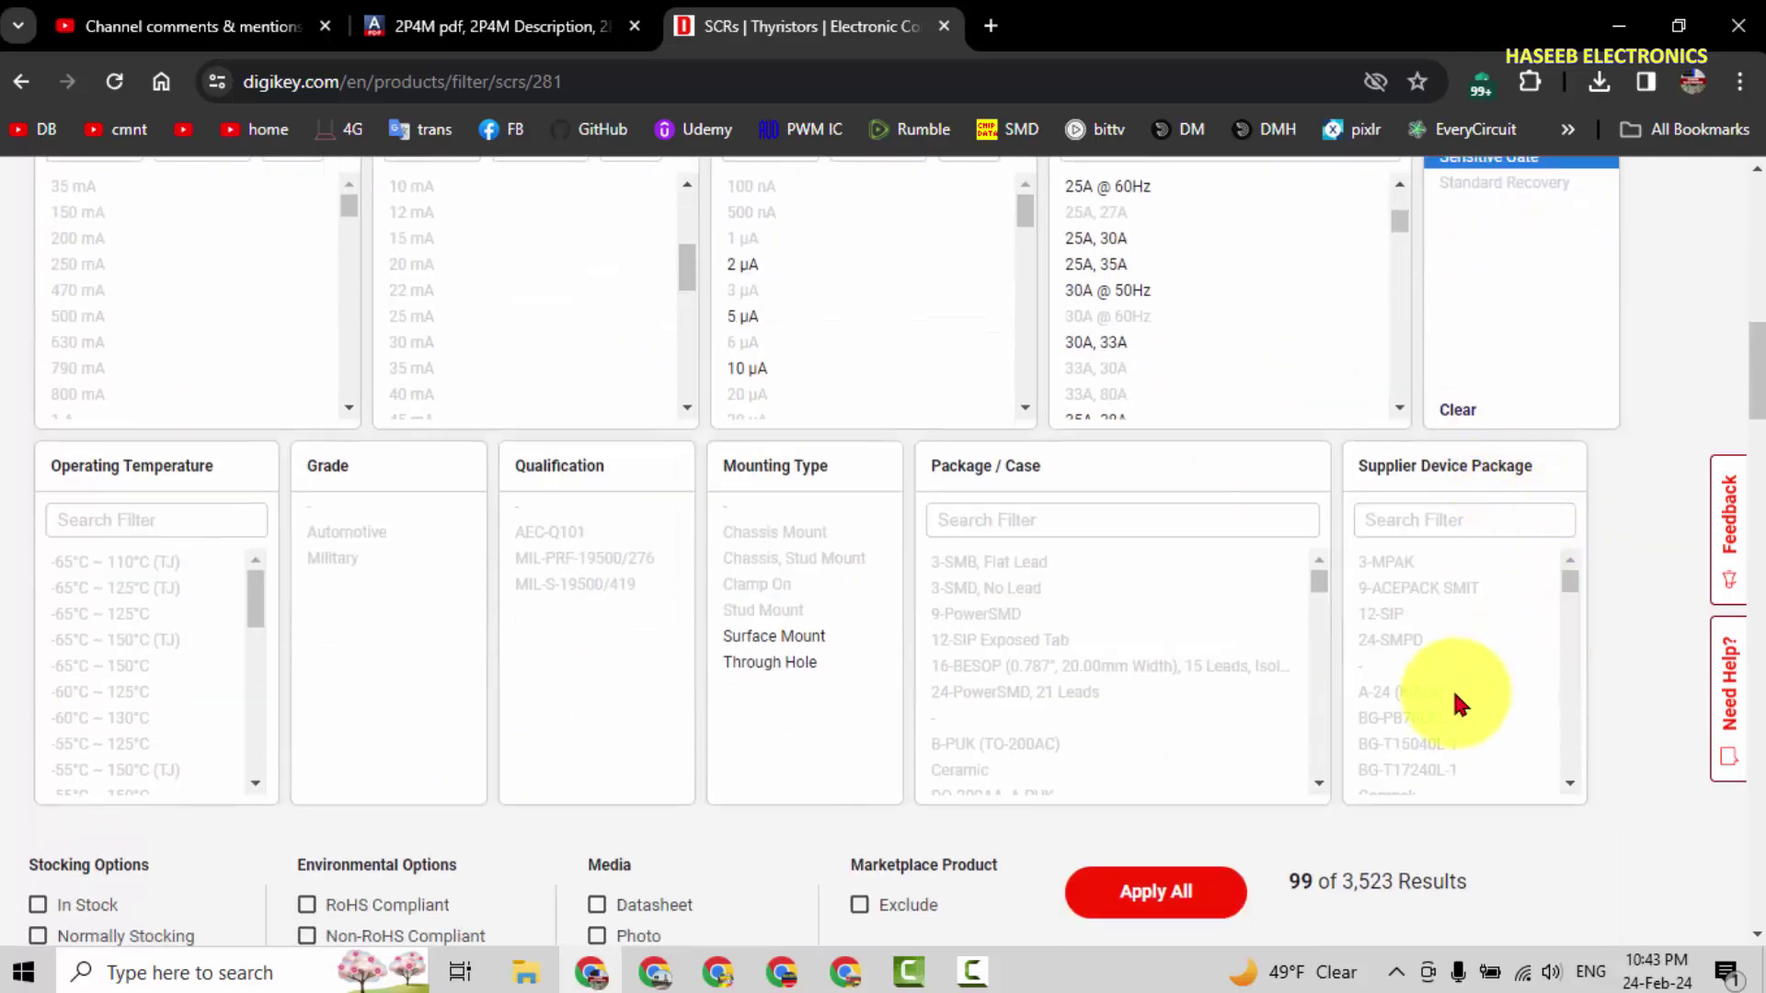
pyautogui.click(802, 664)
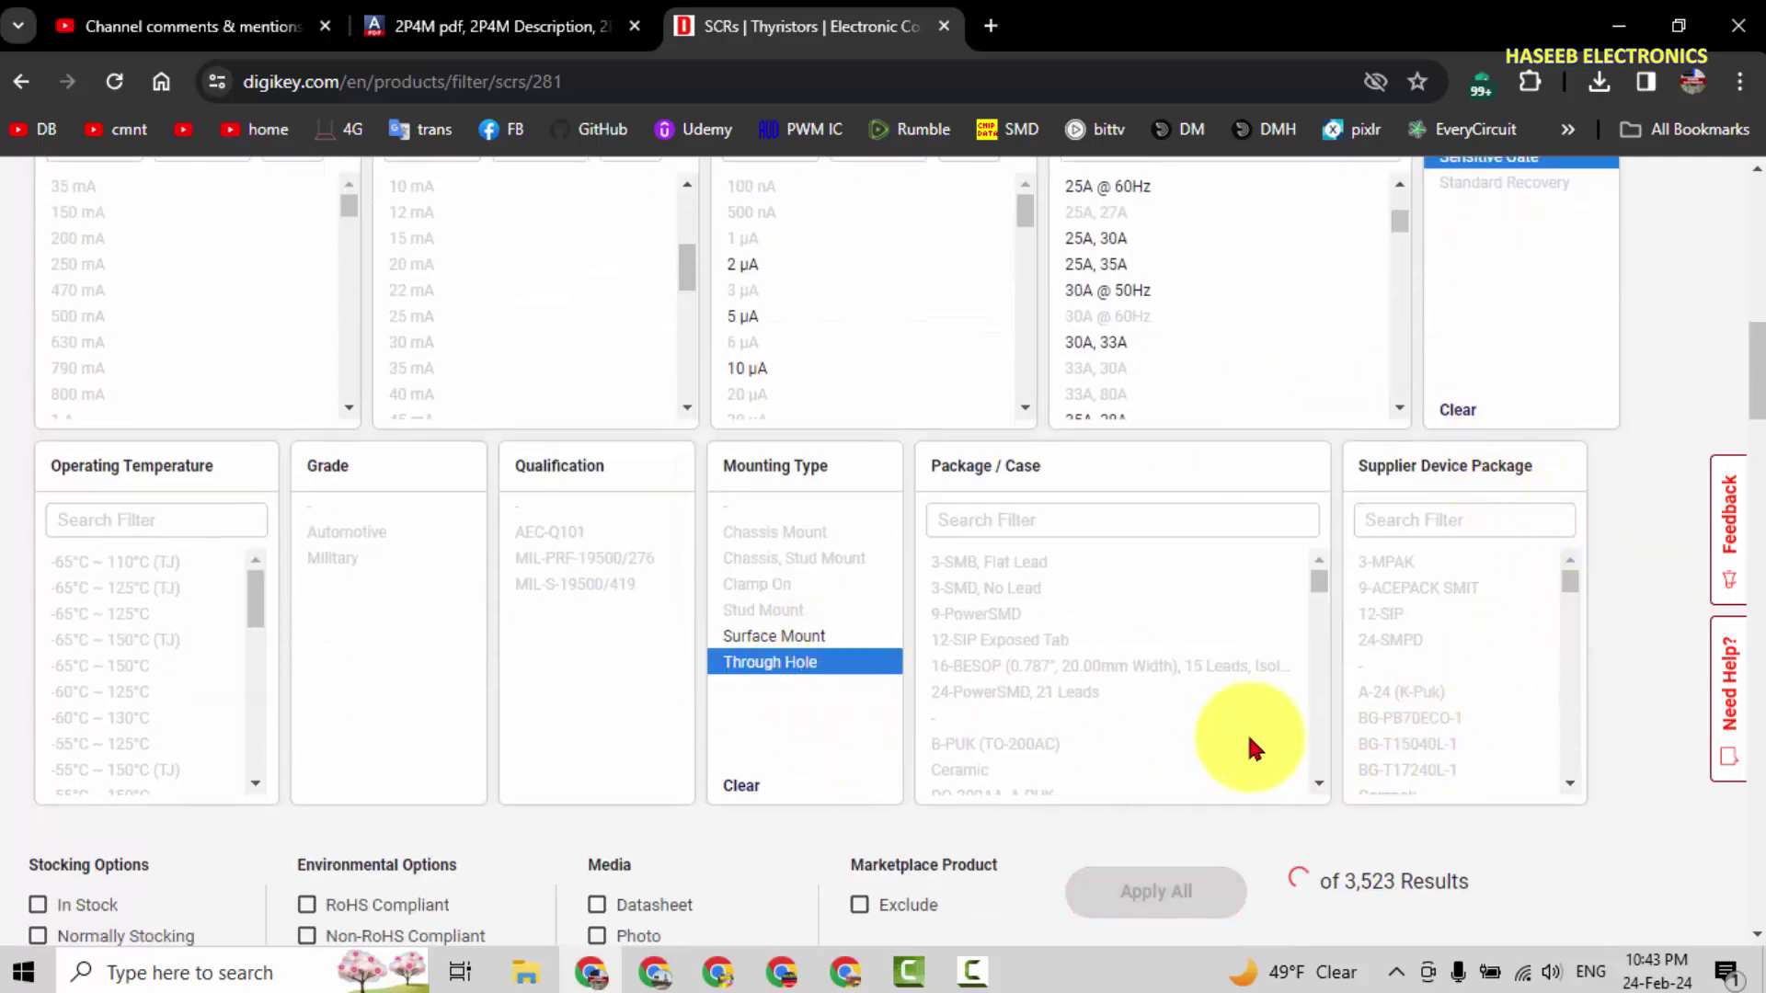
pyautogui.scroll(-3, 1379, 625)
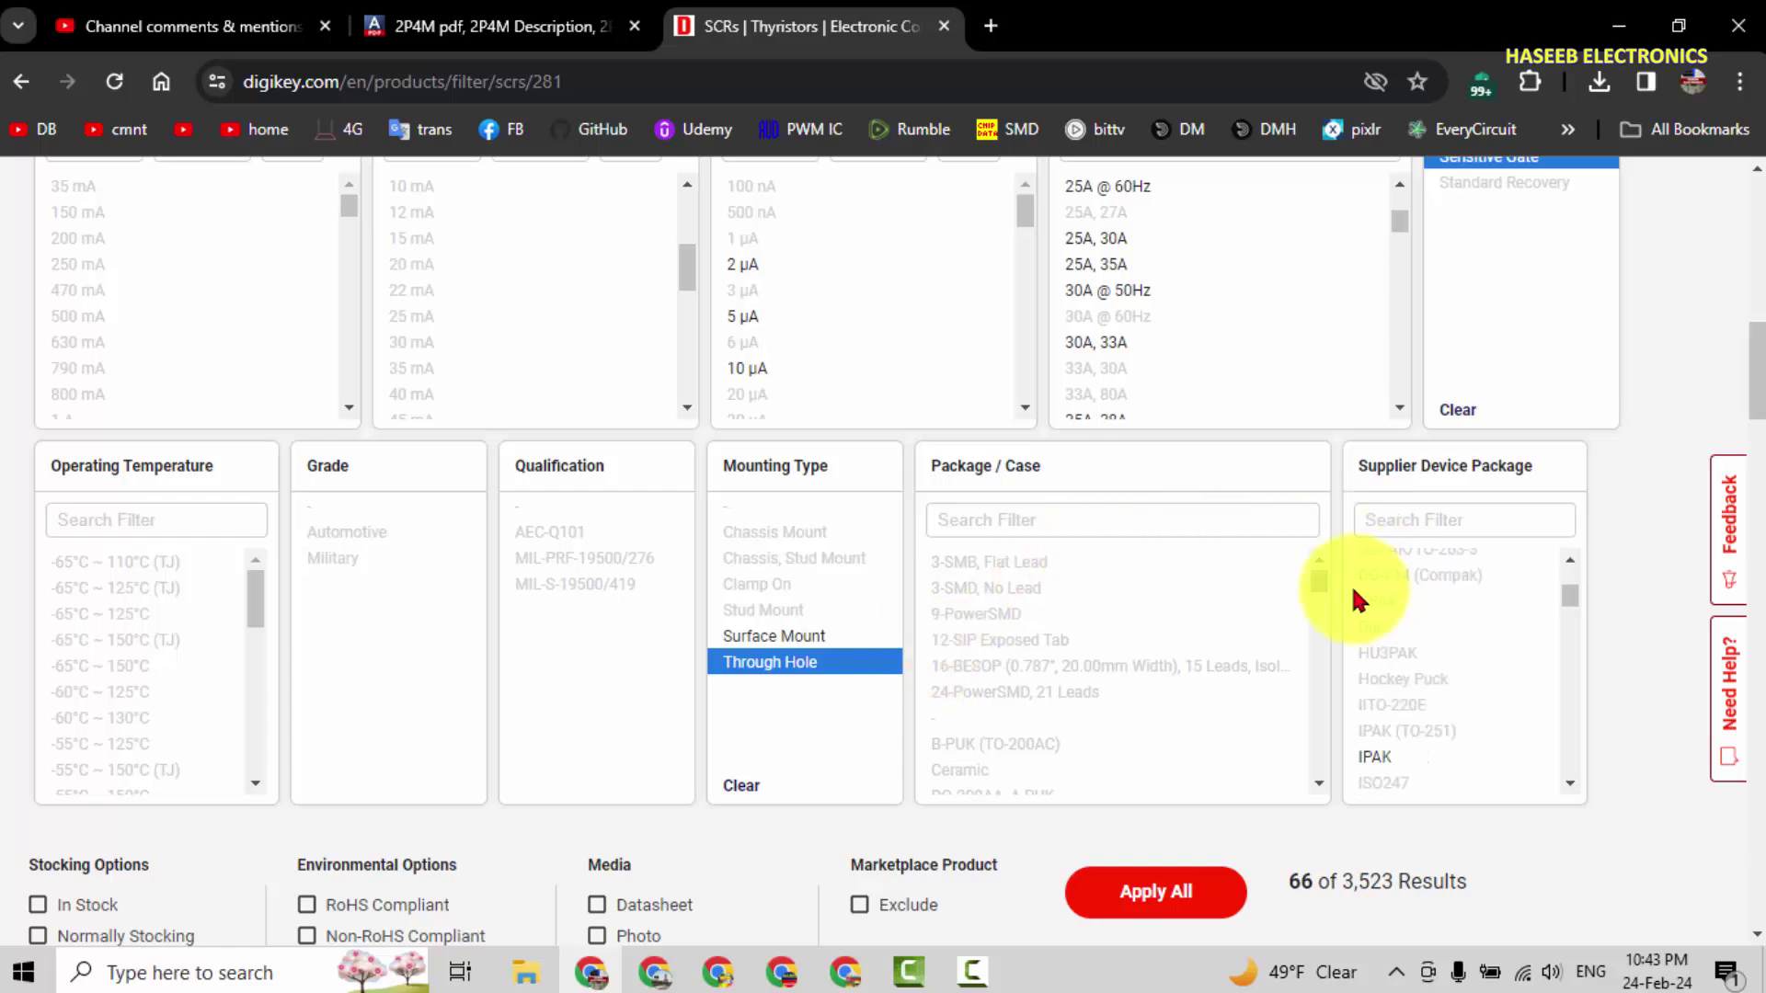
pyautogui.scroll(-3, 676, 726)
pyautogui.scroll(-1, 676, 731)
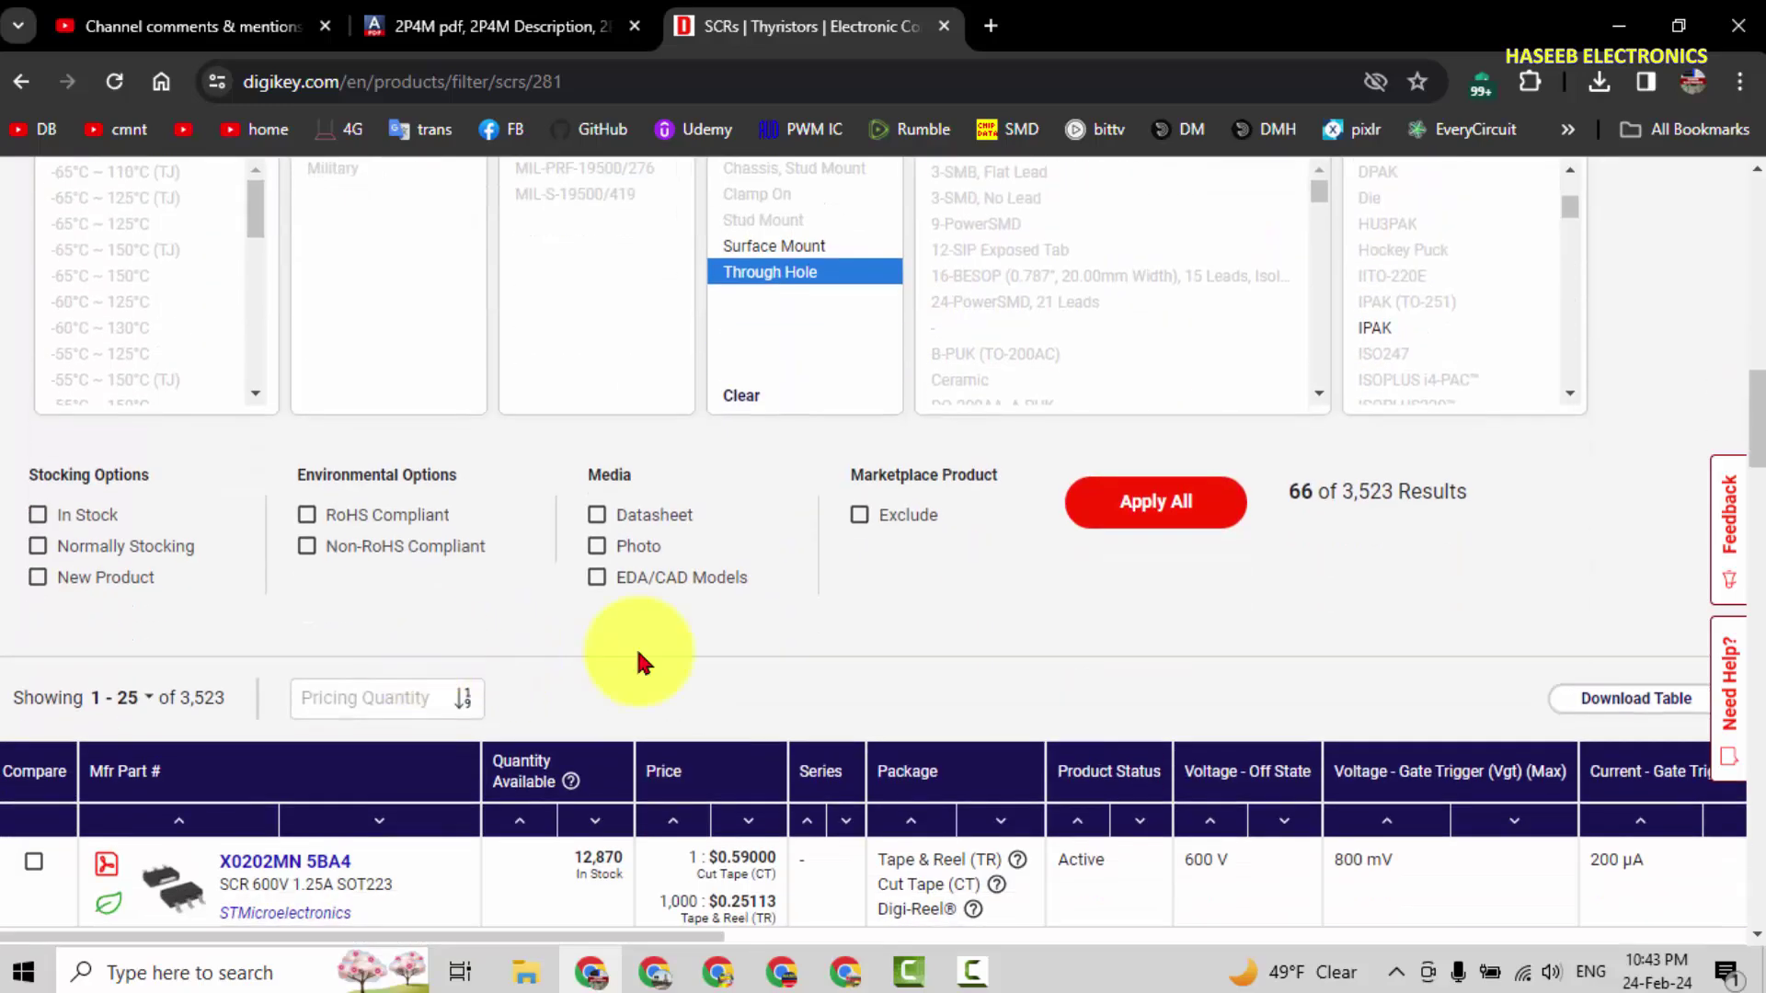
# Apply the filters and browse the 66 matching SCRs.
pyautogui.click(1156, 504)
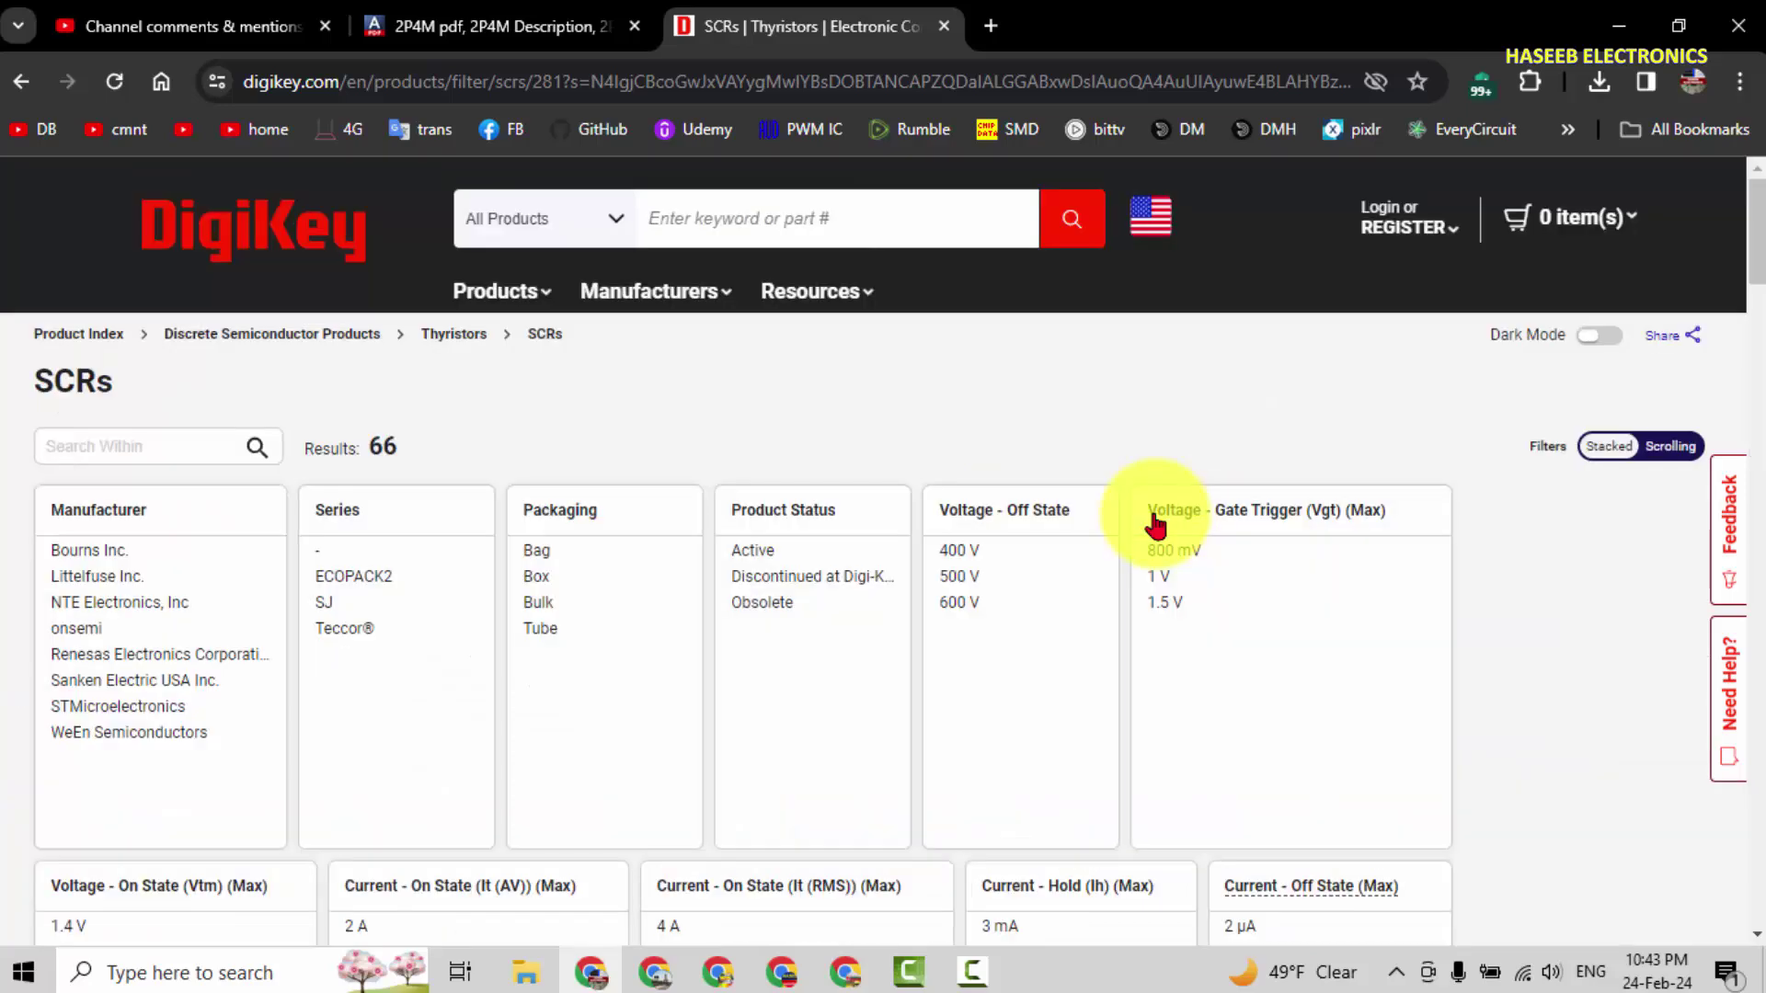
pyautogui.scroll(-10, 1527, 598)
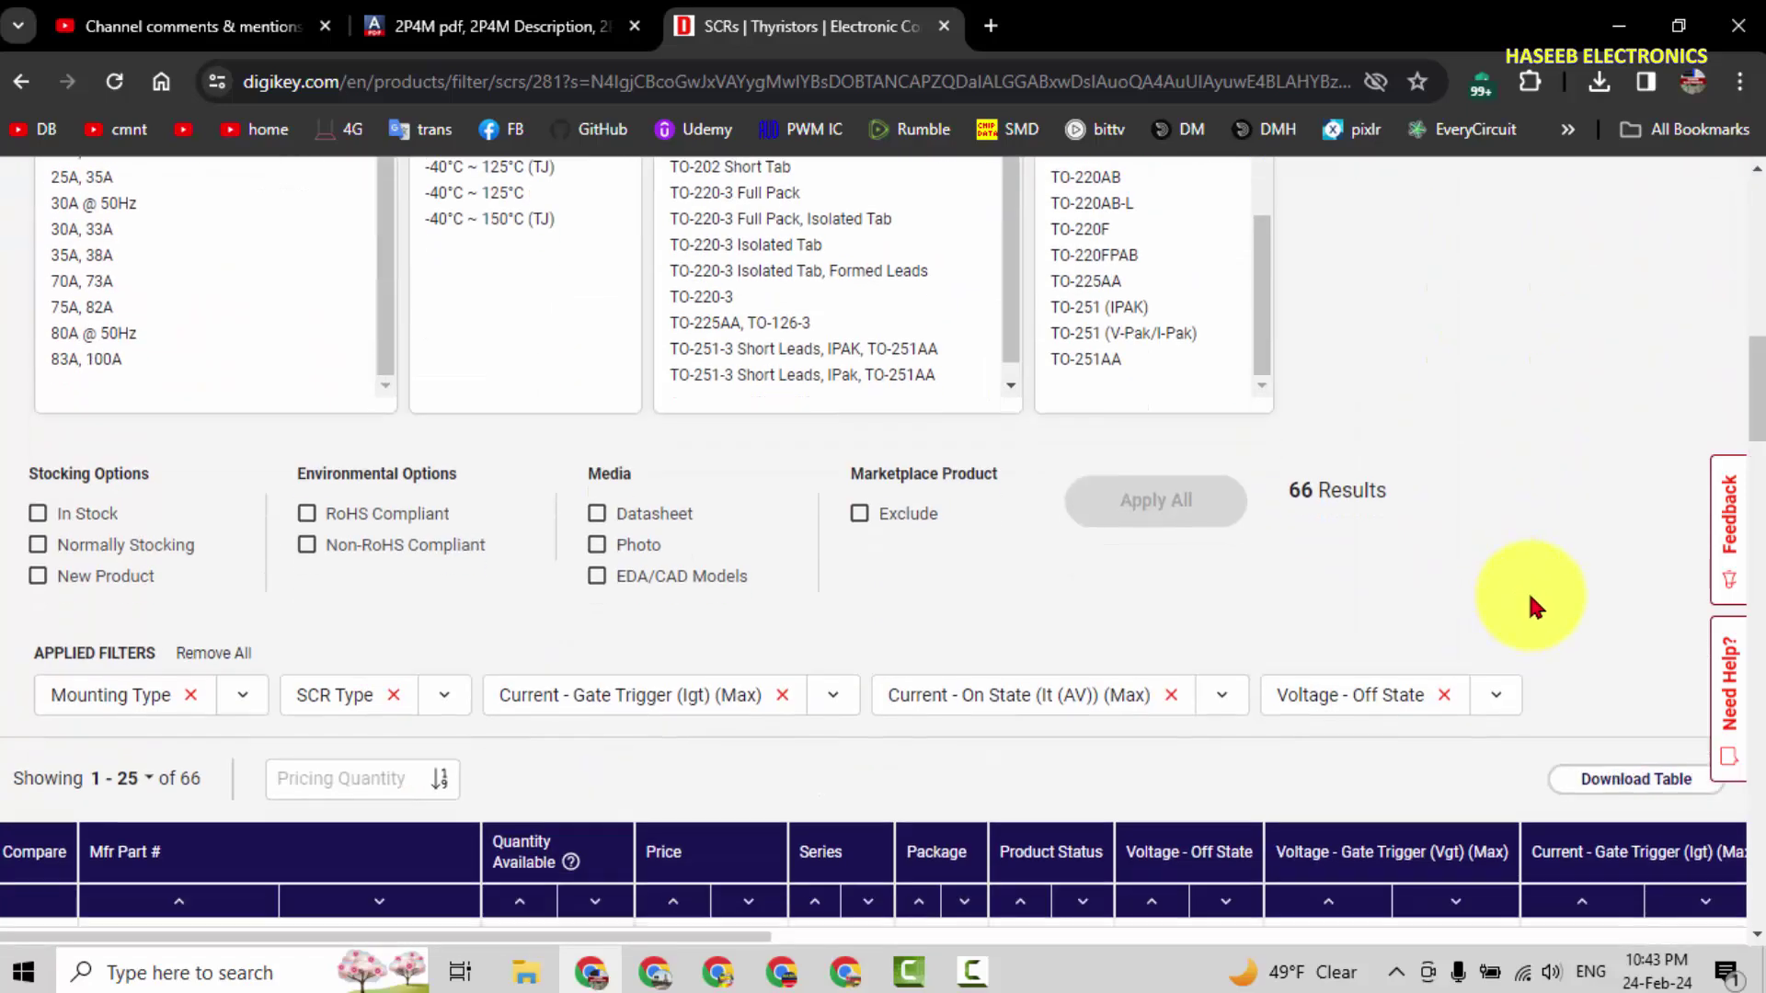
pyautogui.scroll(-5, 1528, 598)
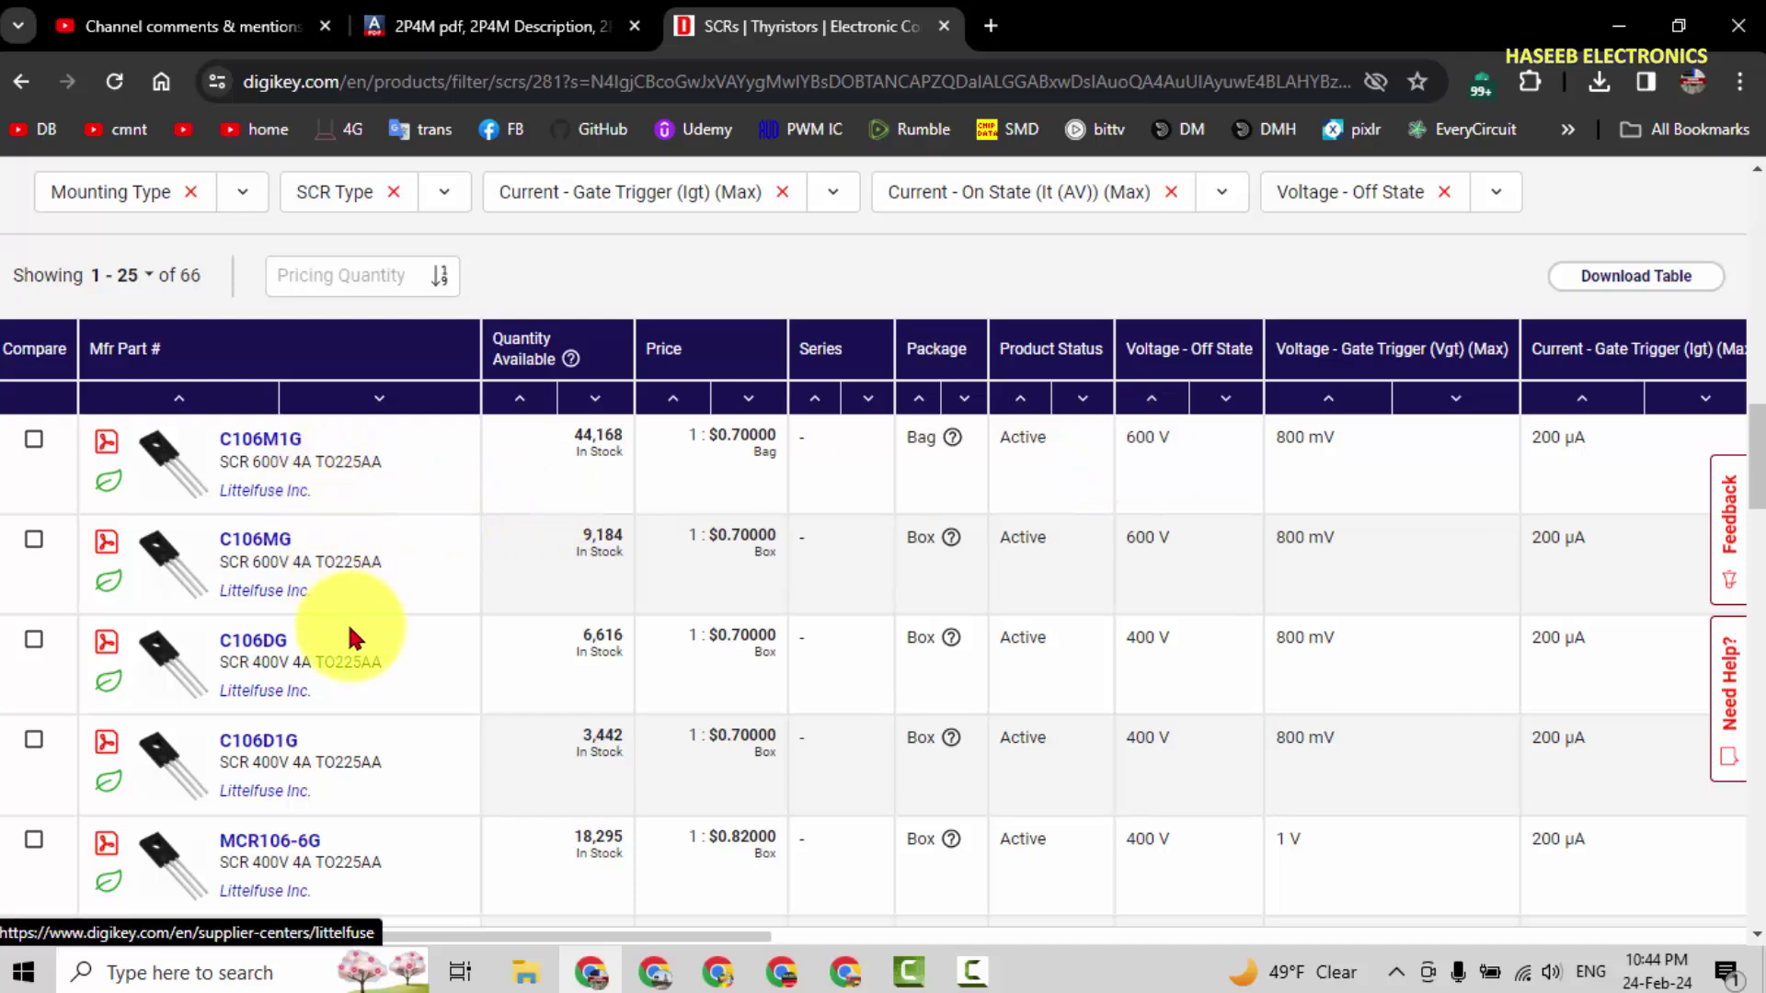
pyautogui.scroll(-3, 342, 703)
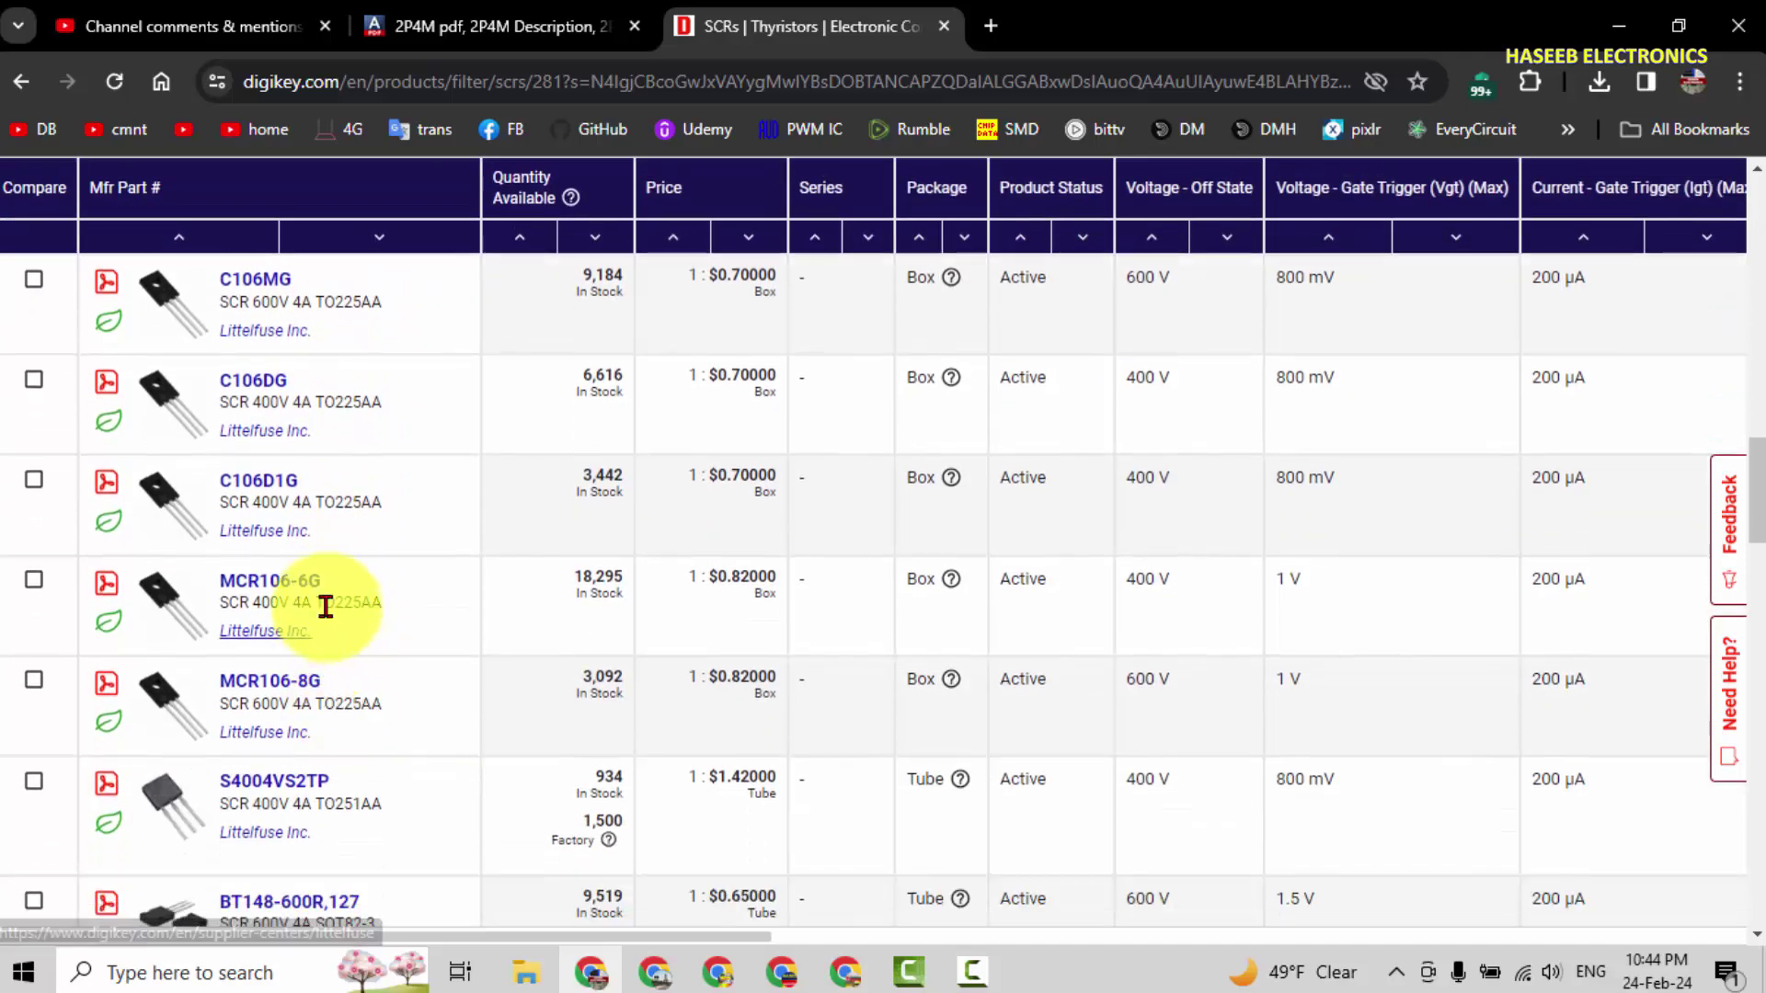
pyautogui.scroll(-1, 336, 664)
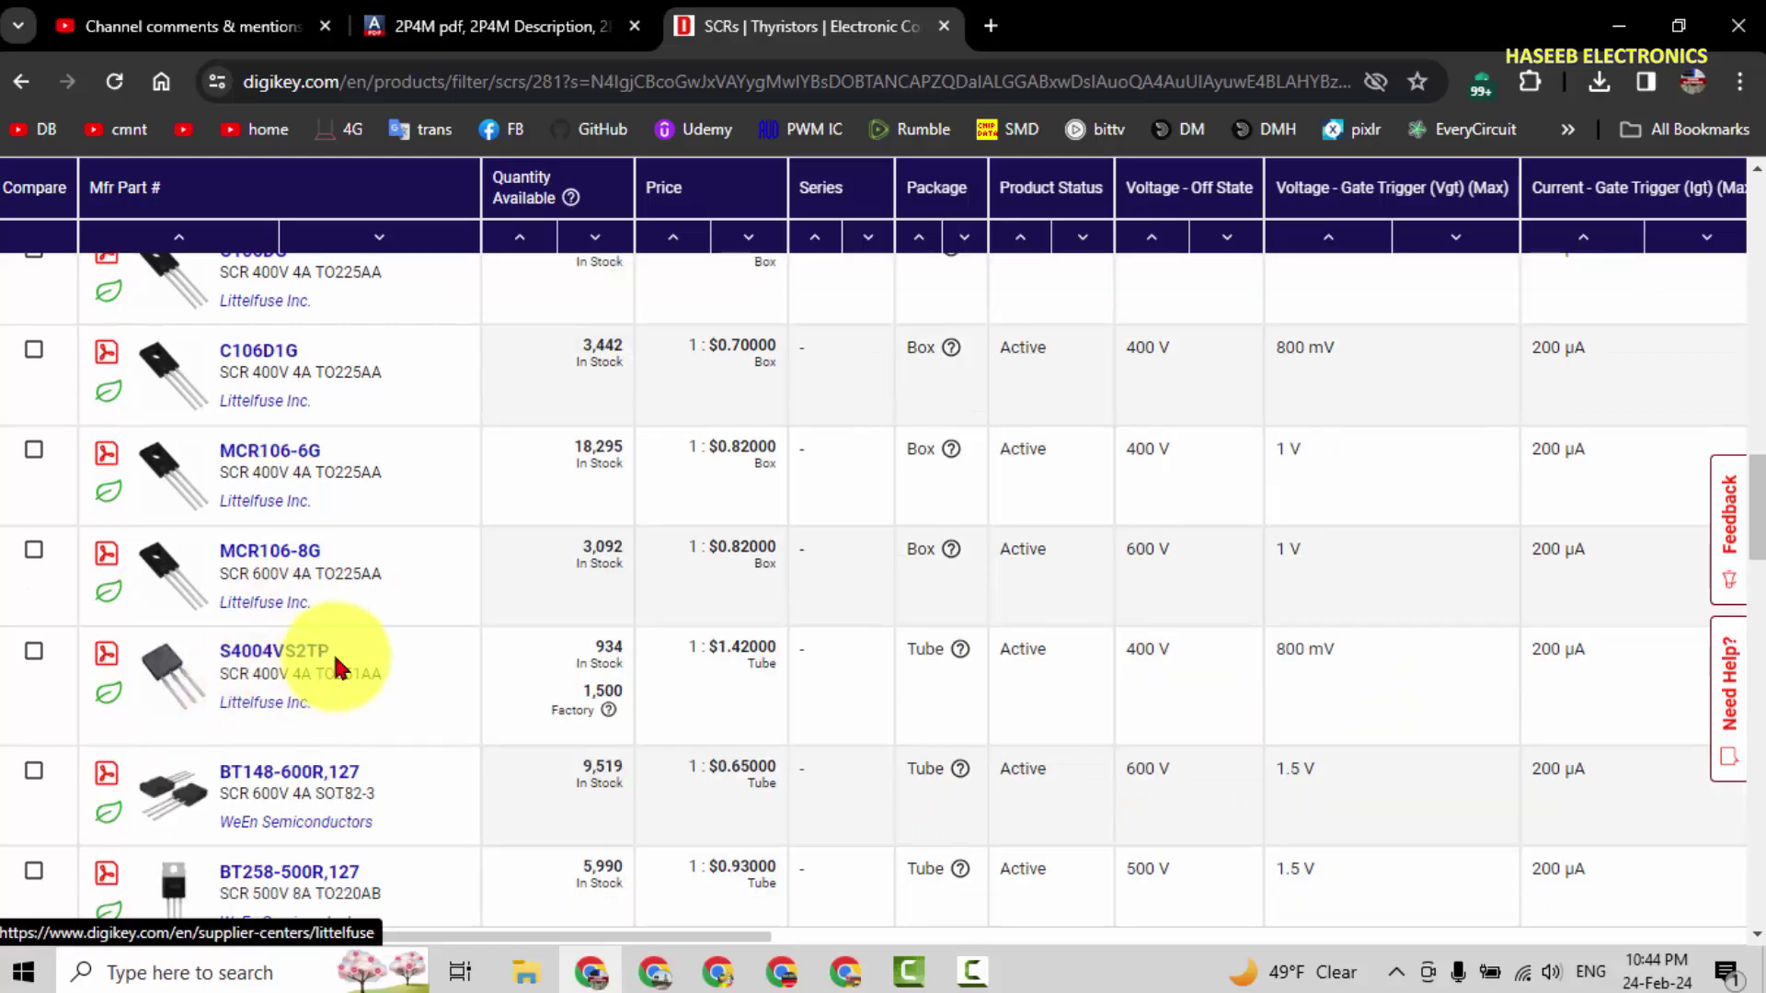
pyautogui.scroll(-2, 333, 650)
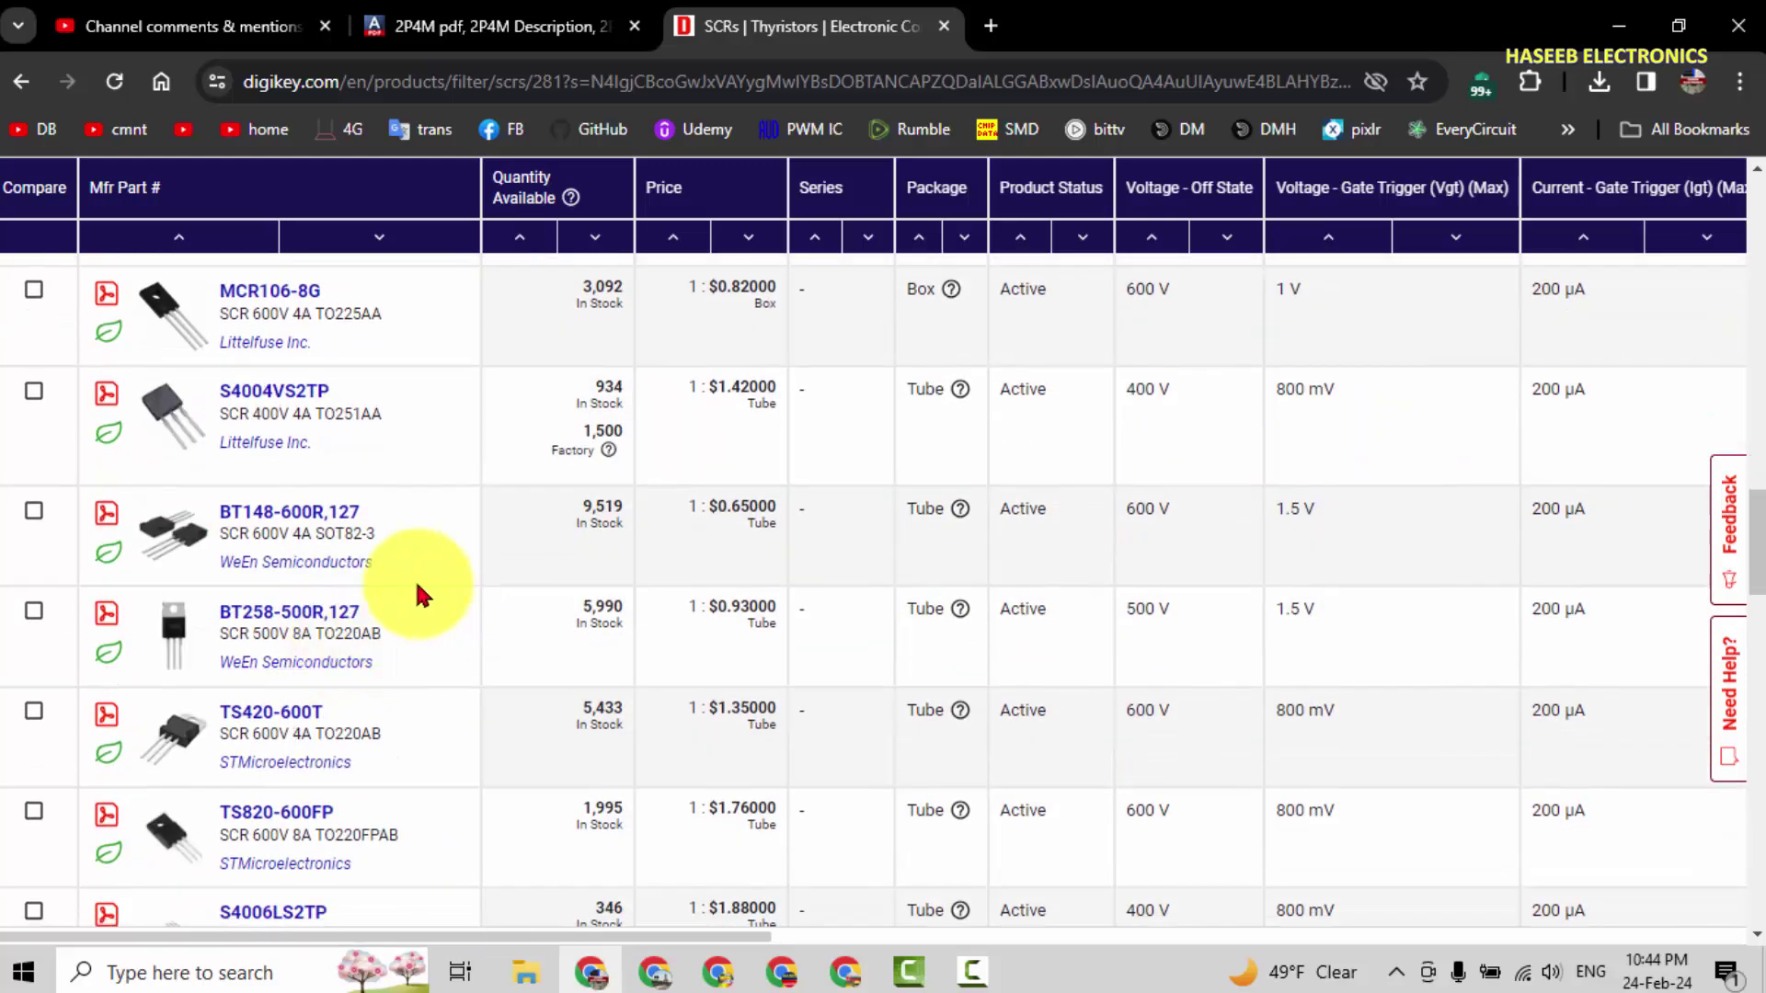
pyautogui.scroll(-1, 261, 564)
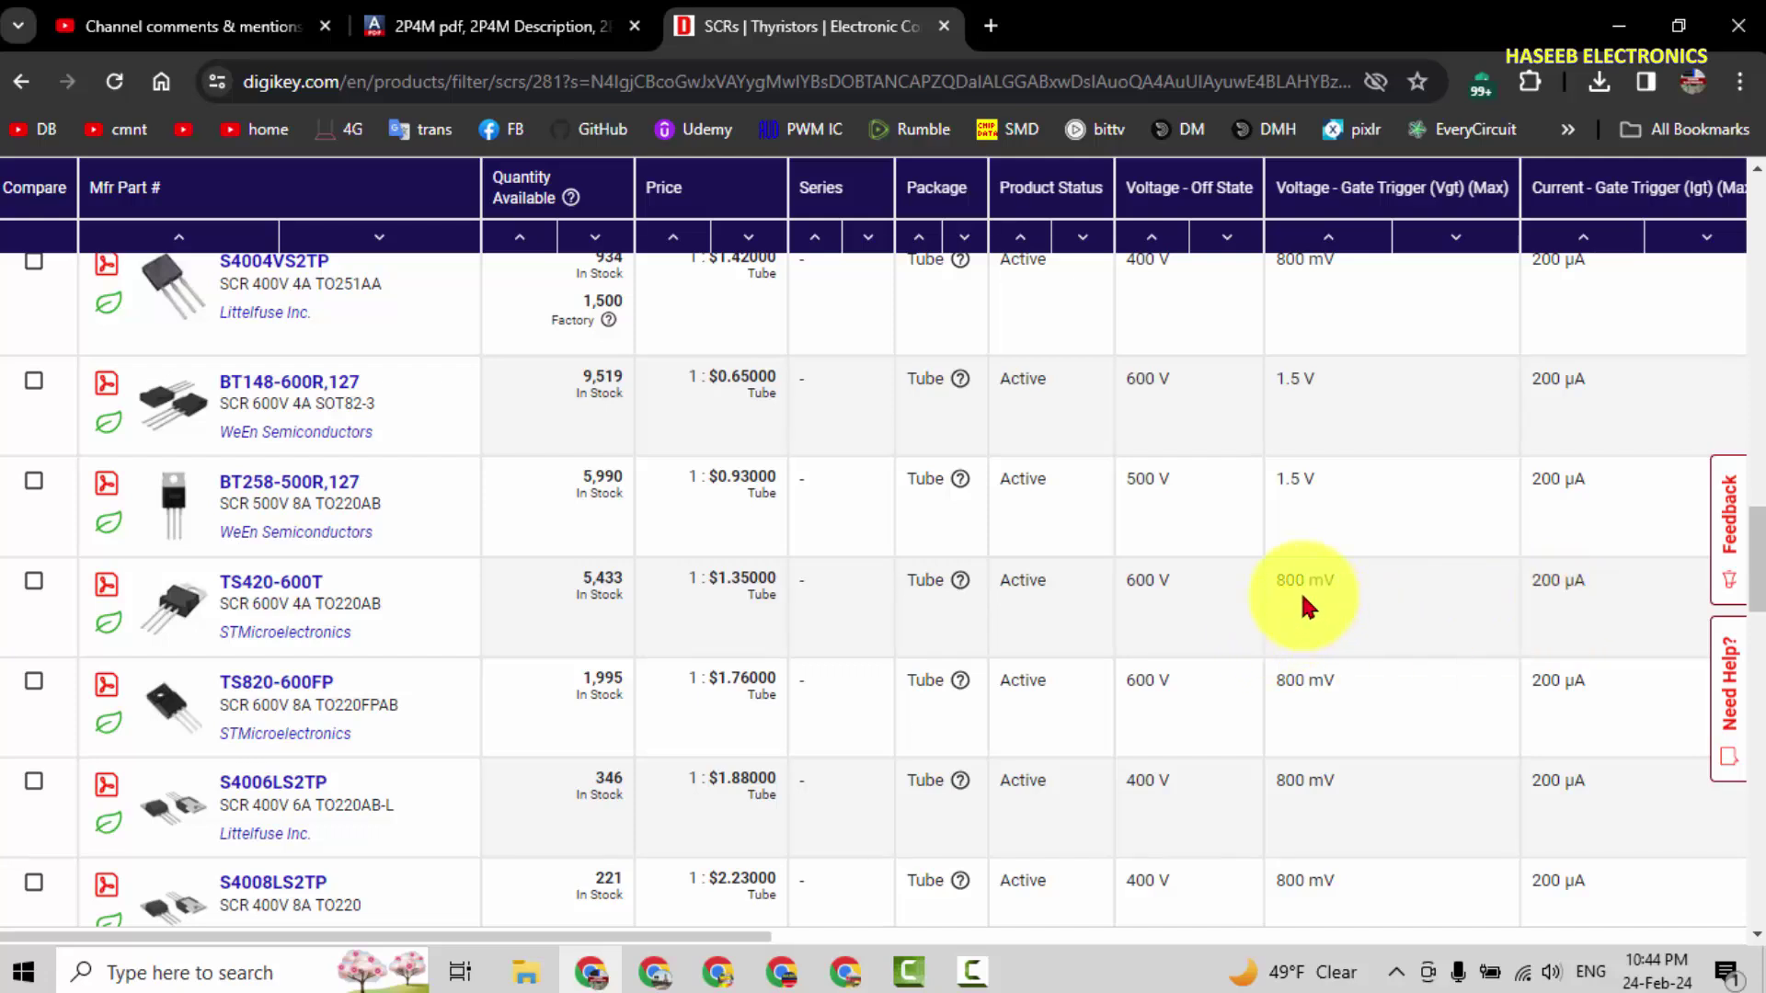
pyautogui.scroll(-3, 352, 647)
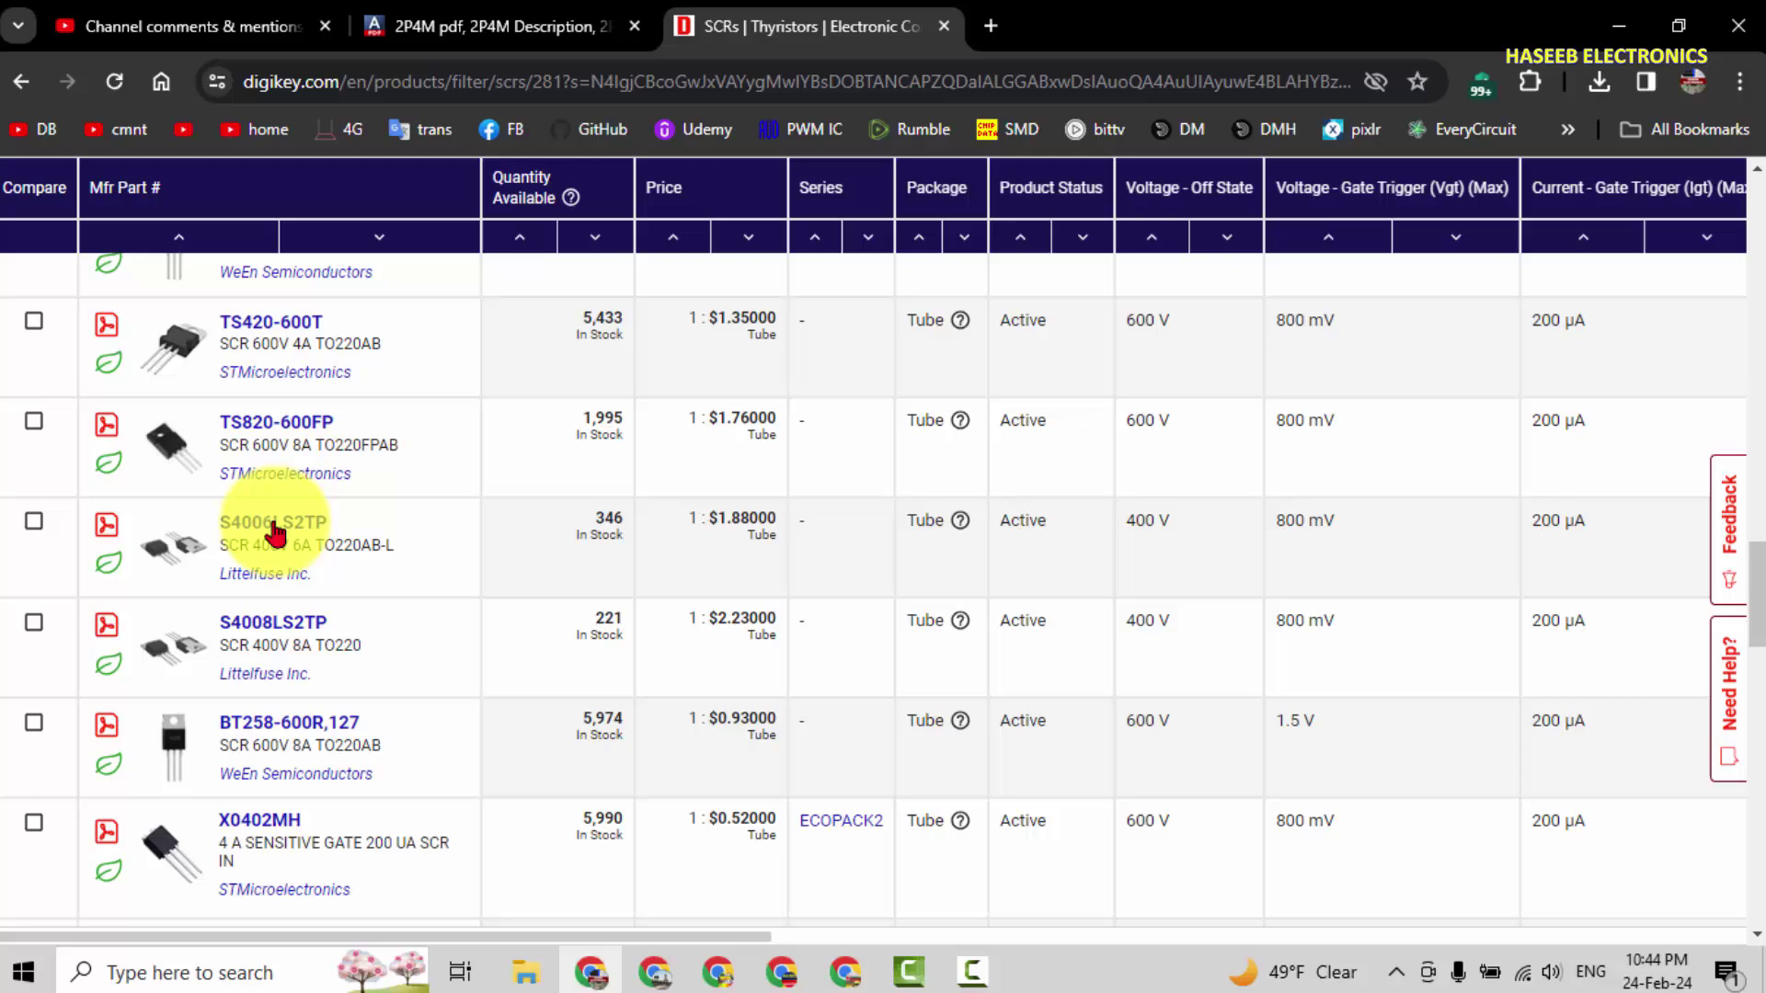
pyautogui.scroll(-3, 348, 691)
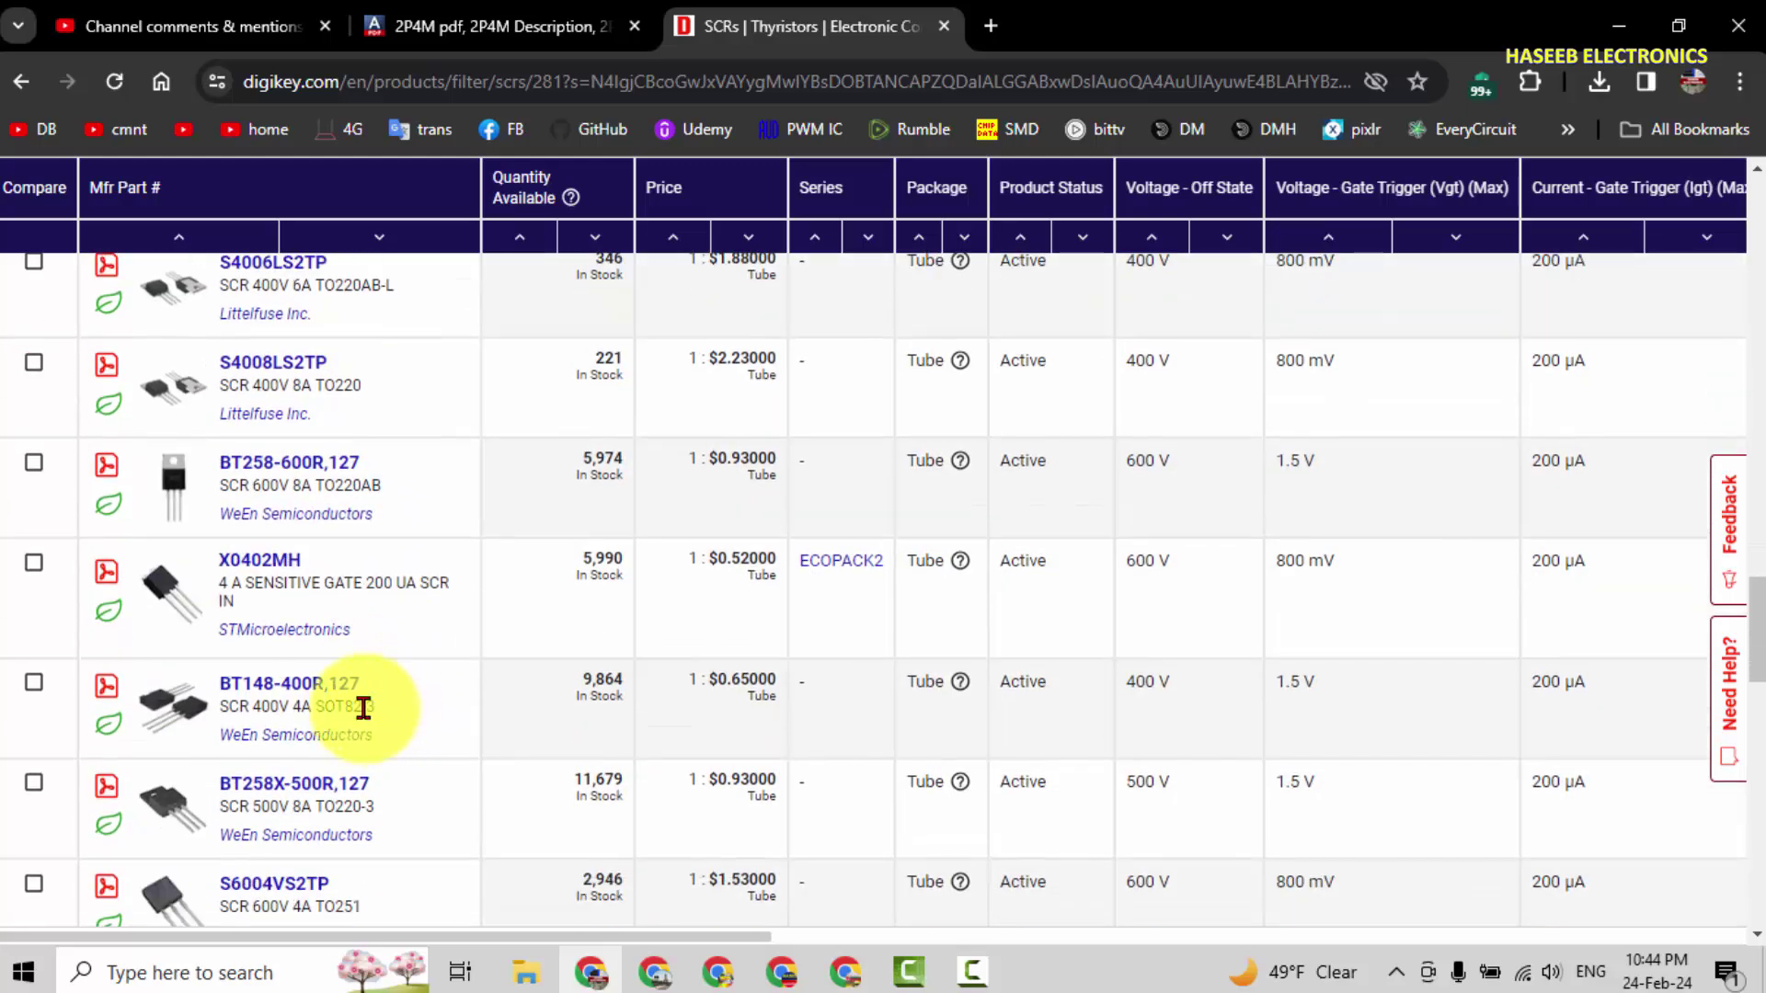
pyautogui.scroll(-5, 393, 706)
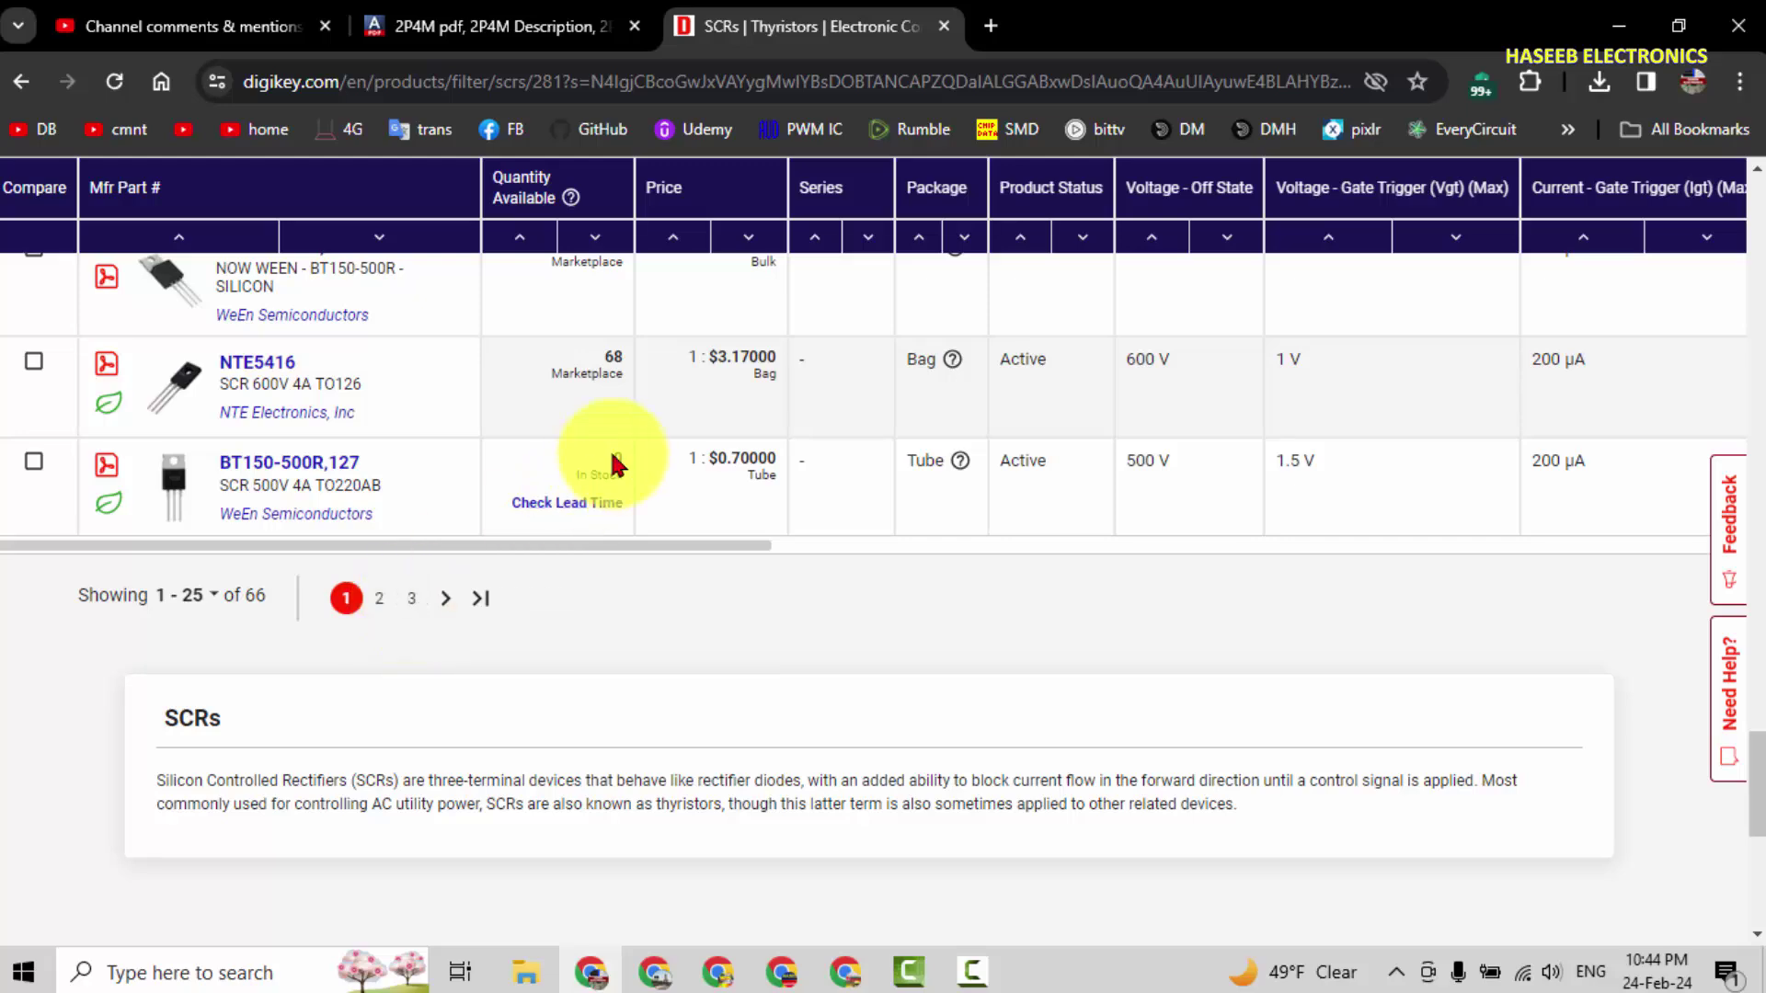
# Return to the 2P4M datasheet's 200 µA / 0.8 V gate-trigger characteristics.
pyautogui.scroll(10, 611, 447)
pyautogui.scroll(10, 611, 453)
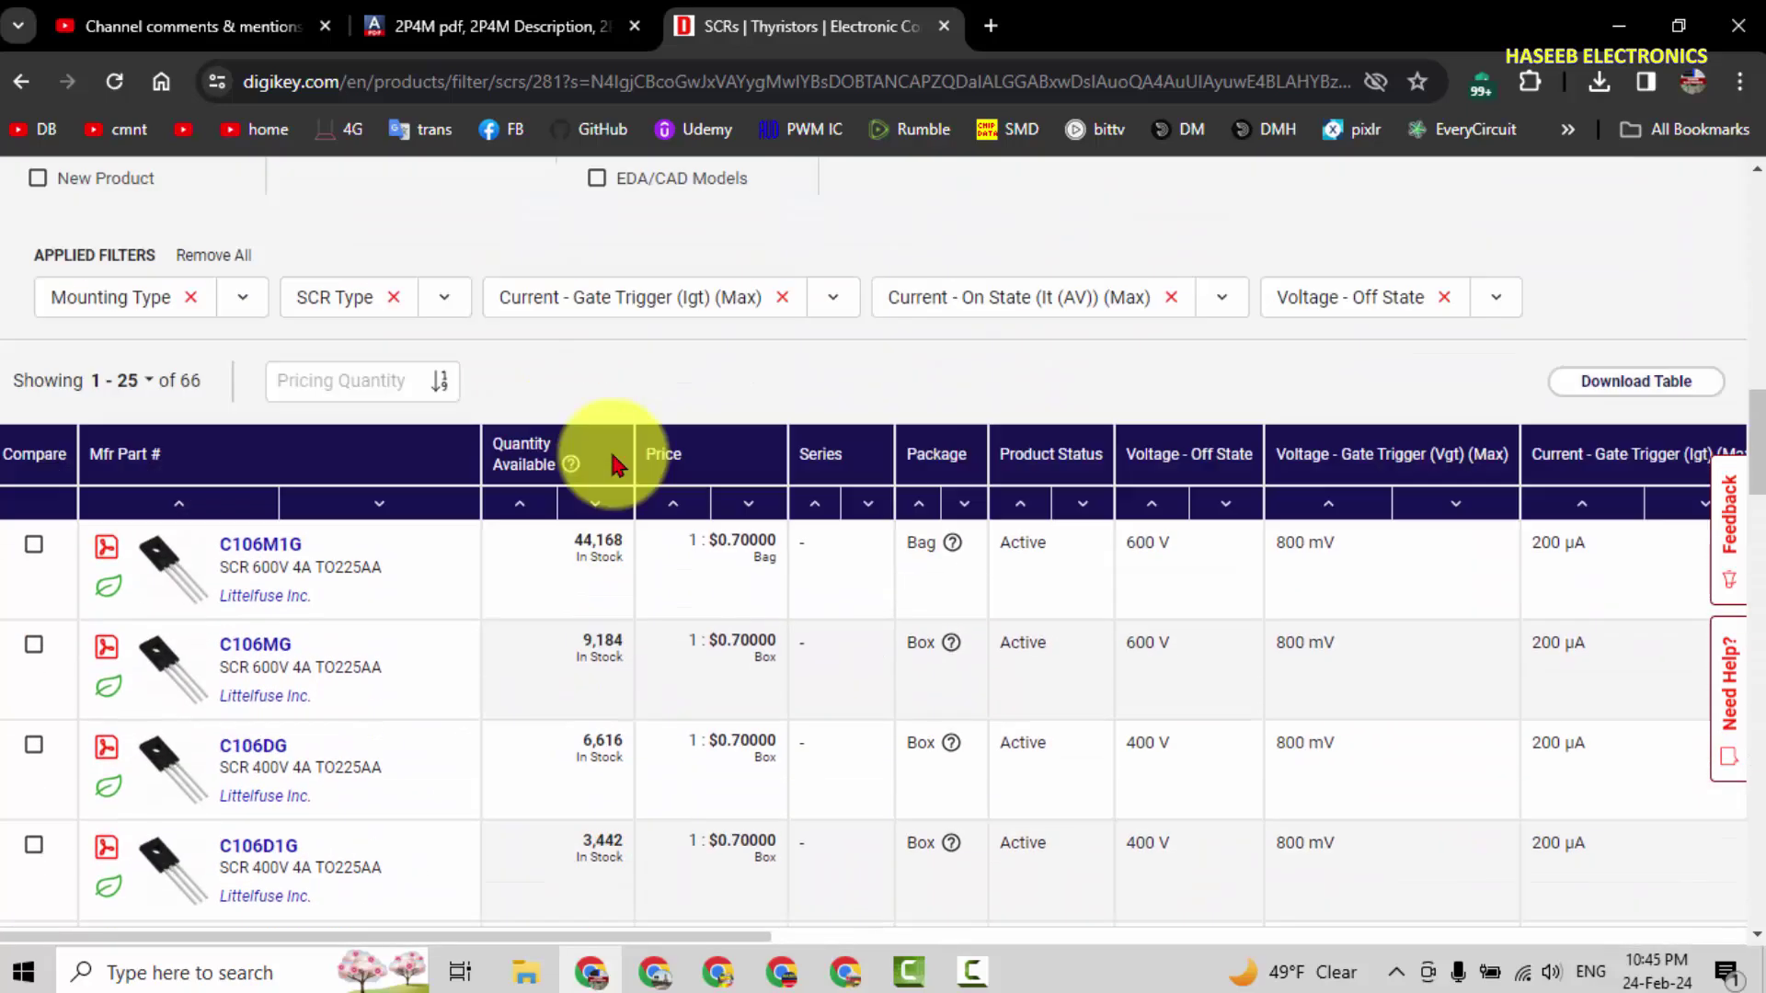
pyautogui.click(538, 25)
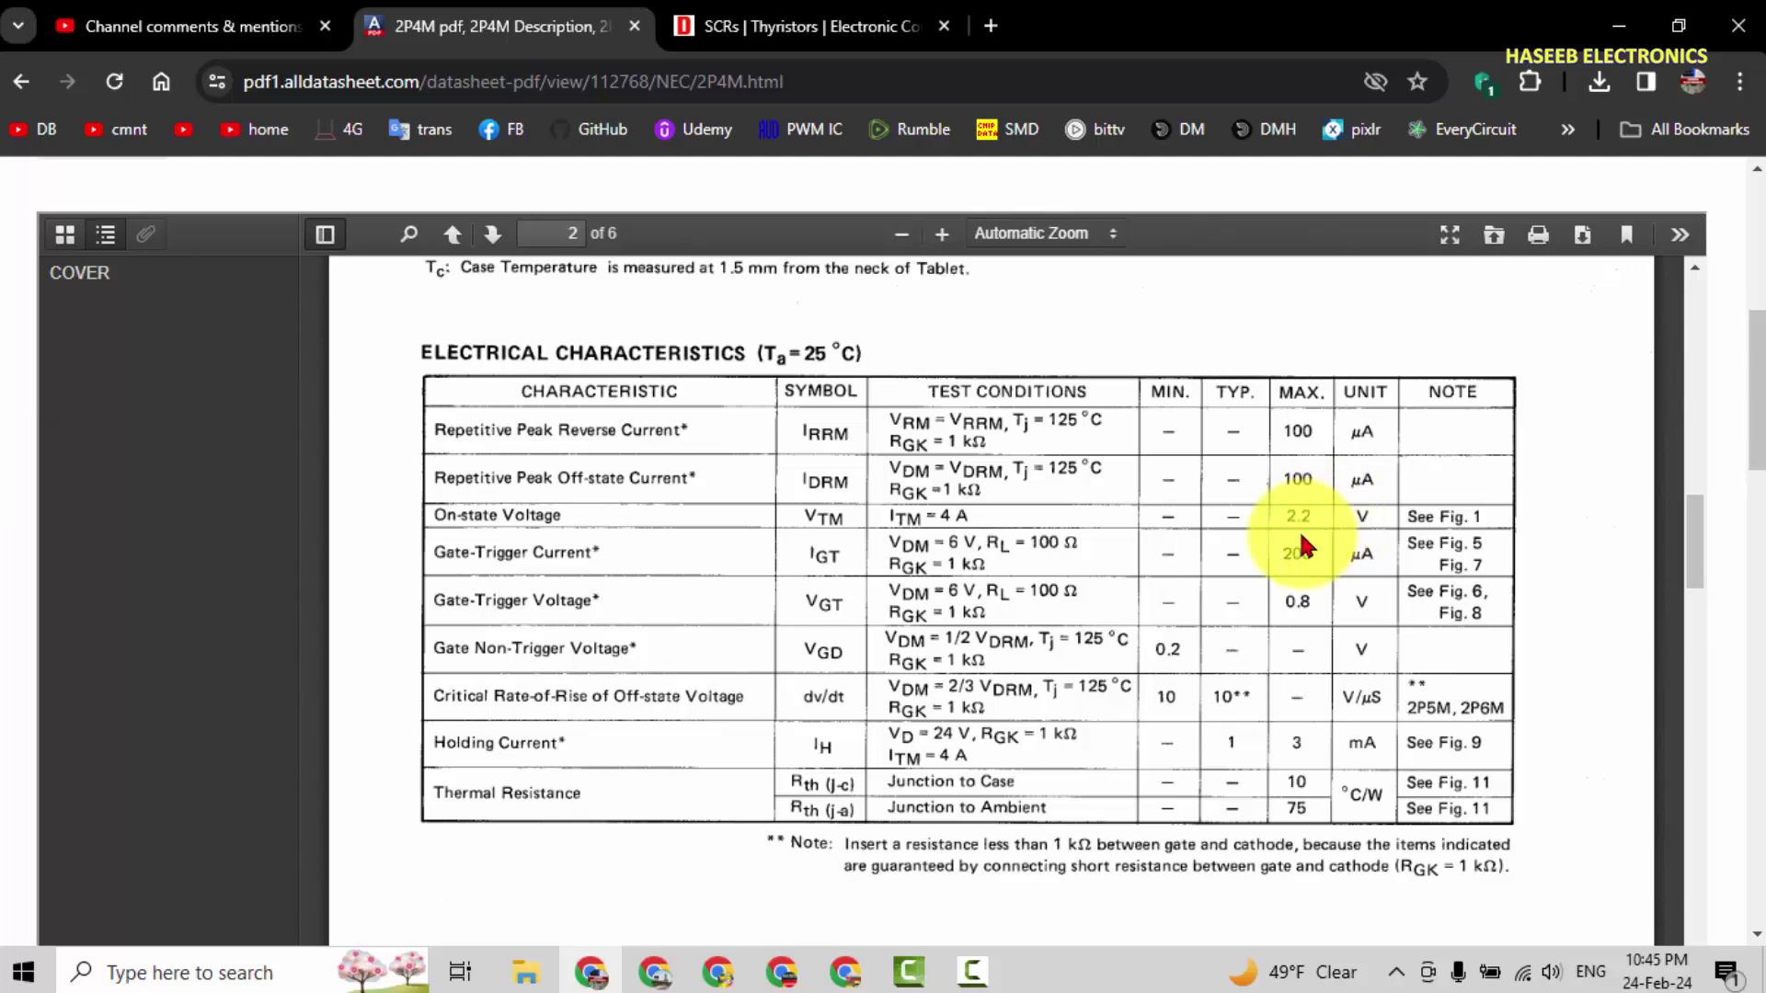
# Recheck the 2P4M absolute maximum ratings, then return to DigiKey's 66 SCRs.
pyautogui.scroll(1, 1262, 532)
pyautogui.scroll(5, 1261, 532)
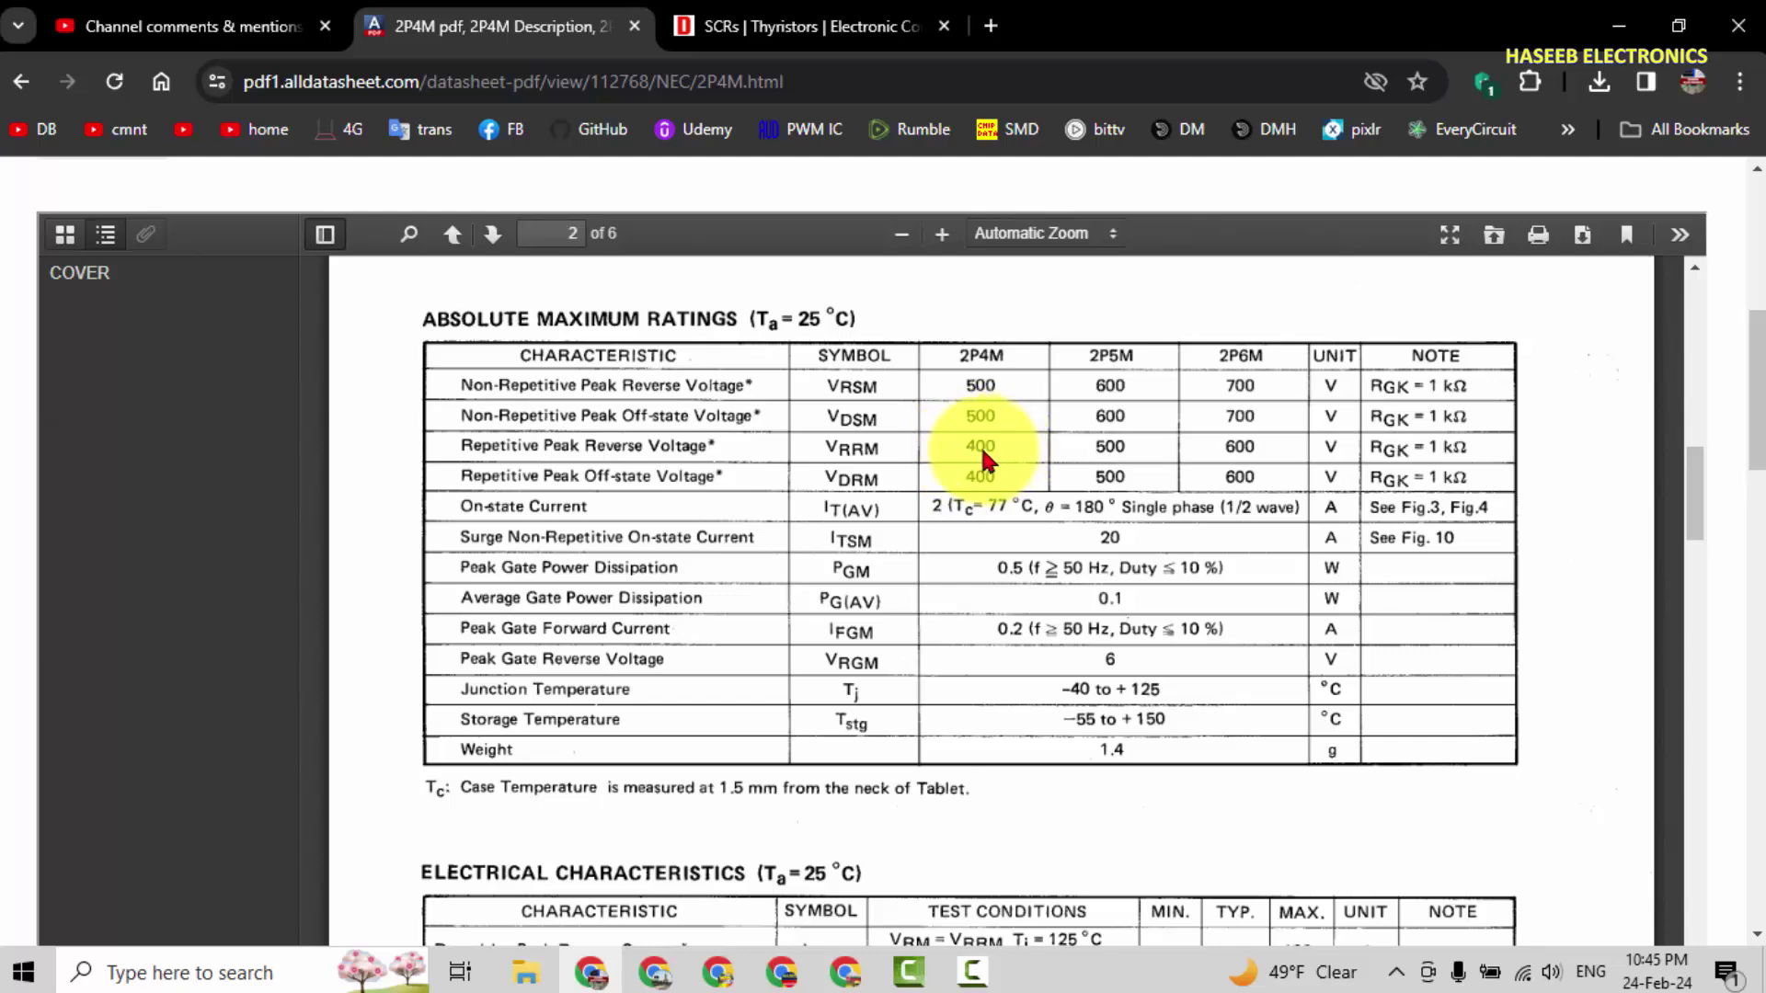
pyautogui.scroll(3, 1101, 544)
pyautogui.scroll(-3, 1119, 552)
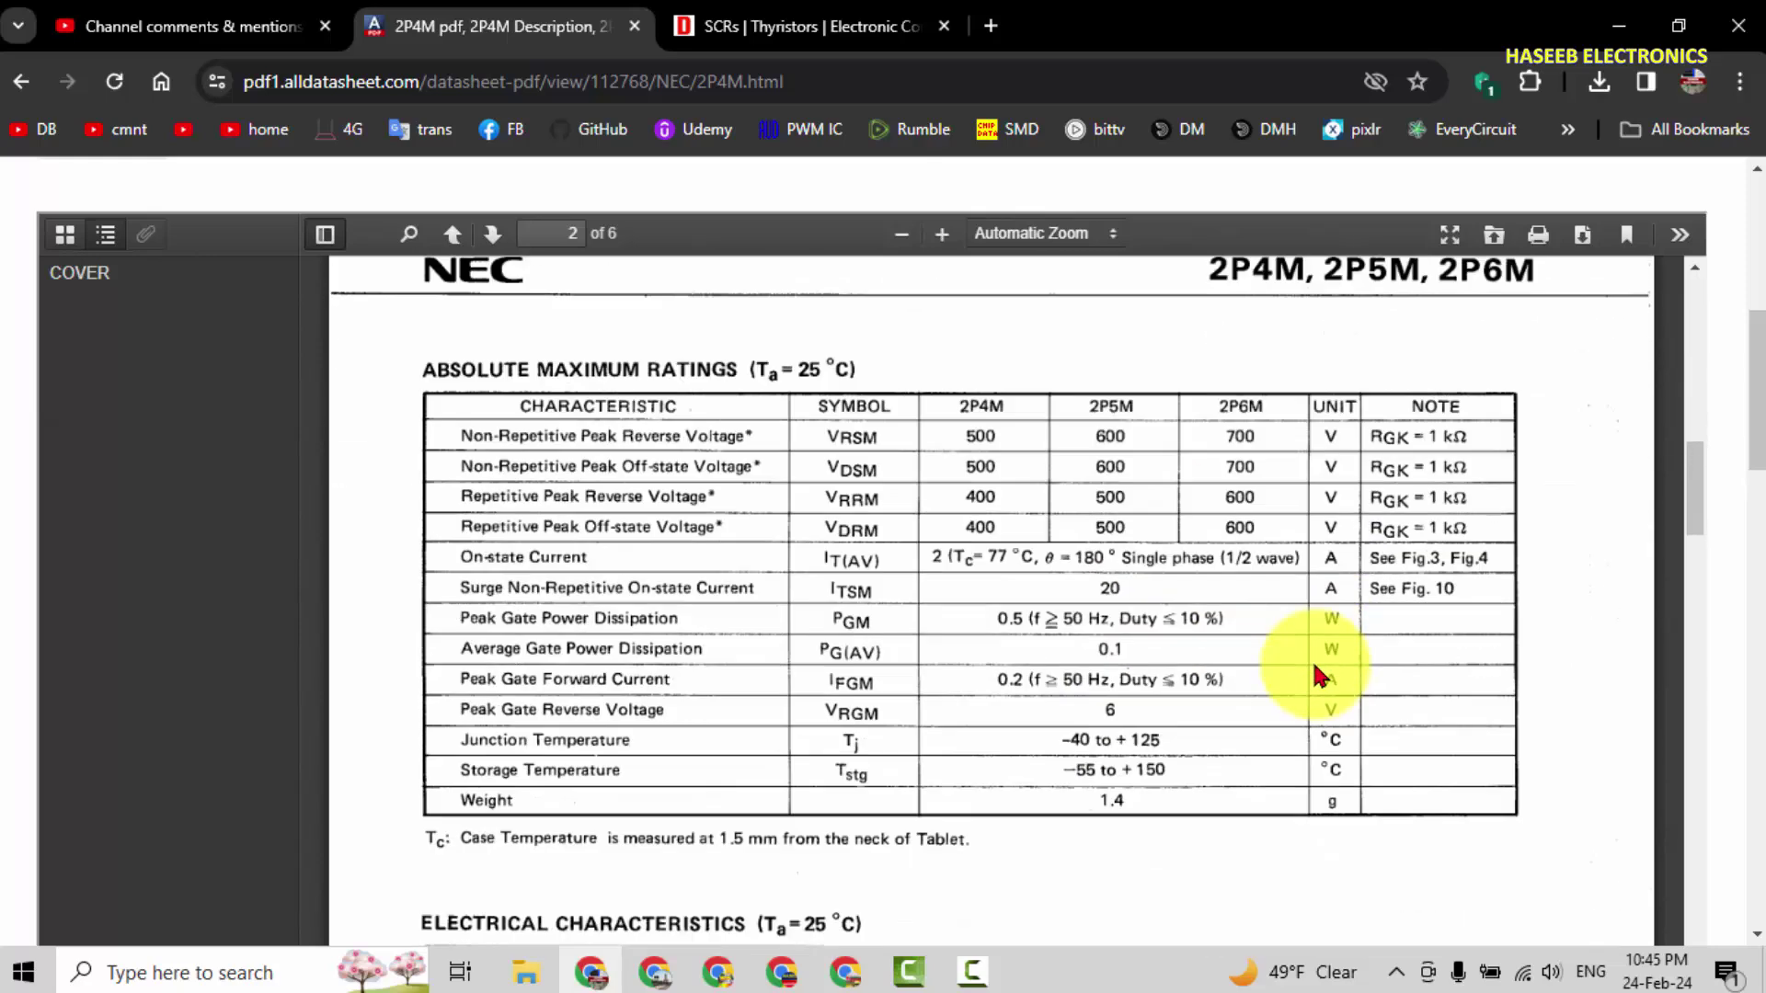
pyautogui.scroll(-1, 1320, 677)
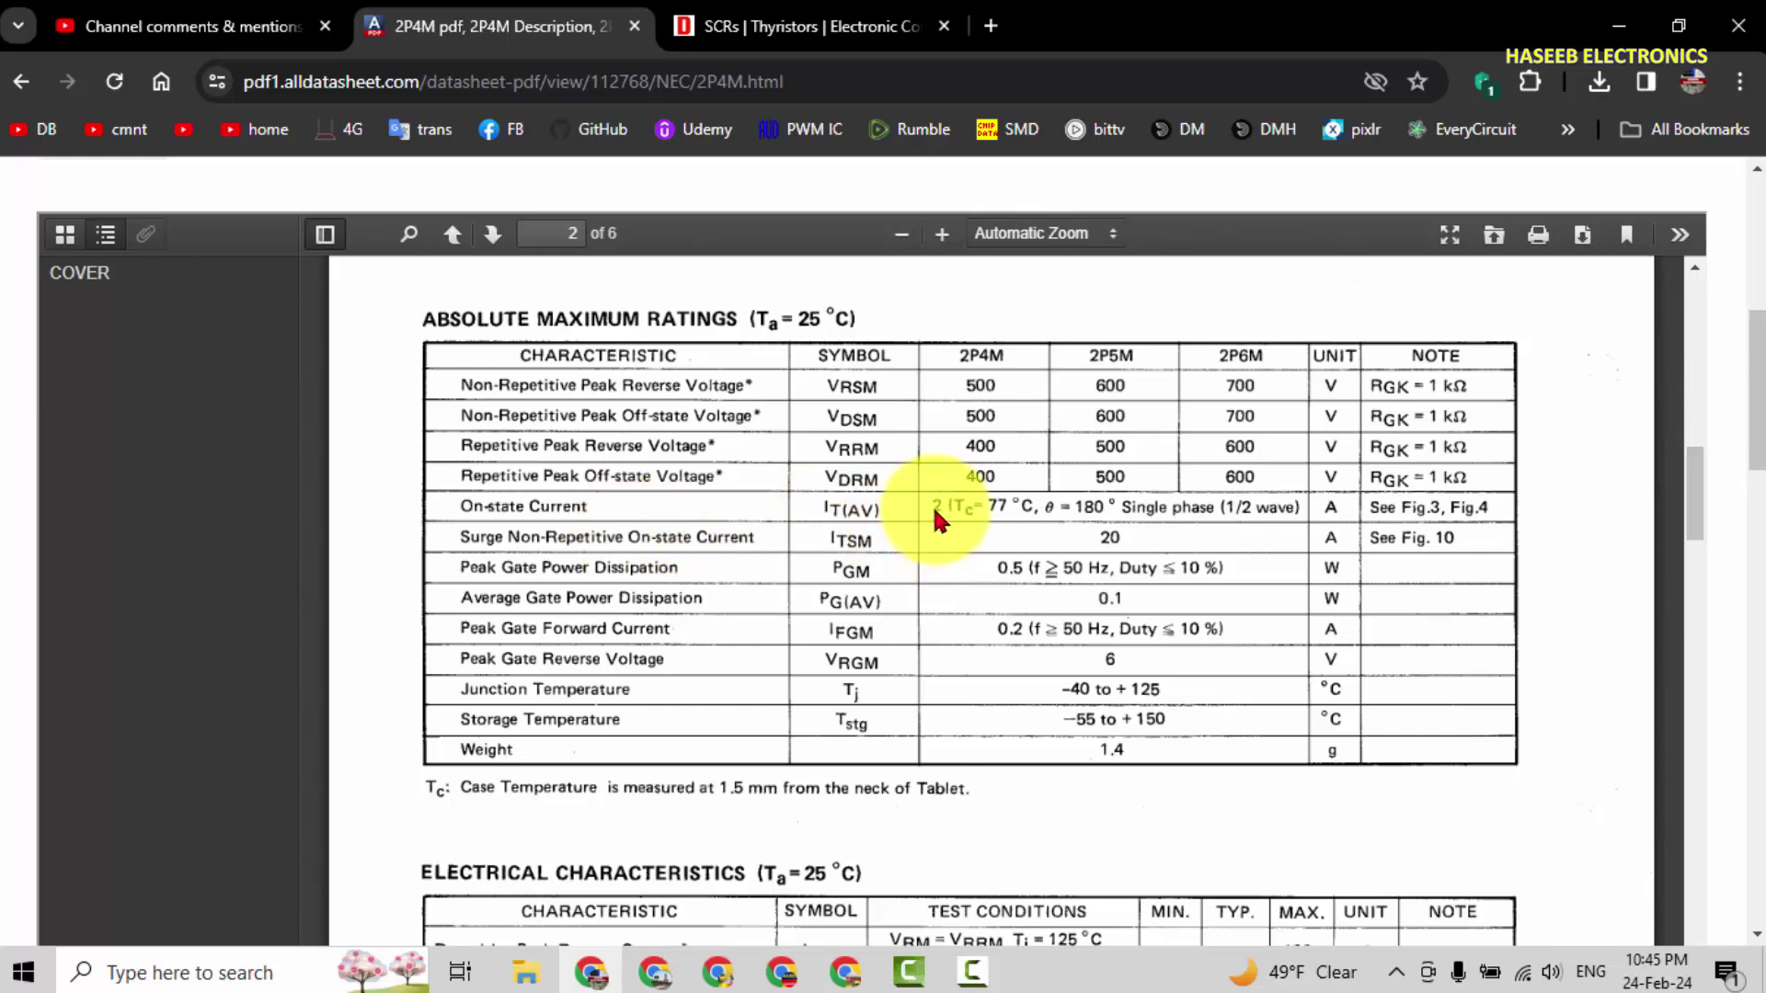
pyautogui.scroll(-2, 933, 506)
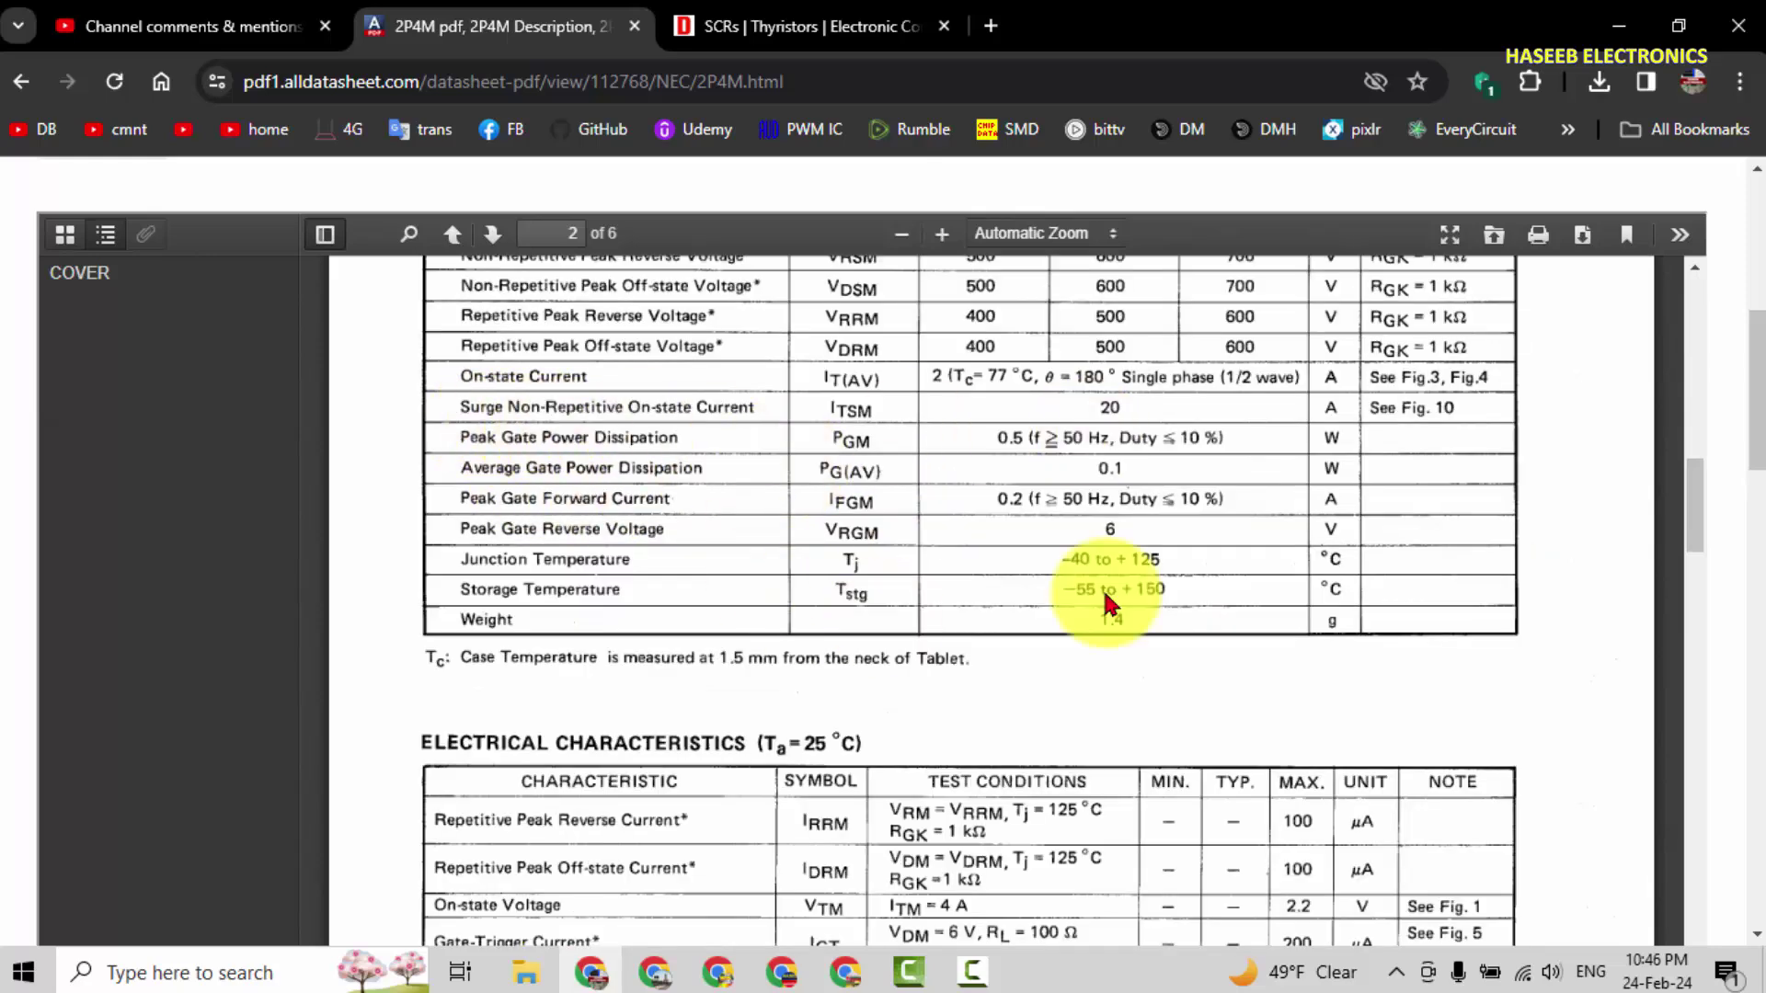
pyautogui.click(781, 26)
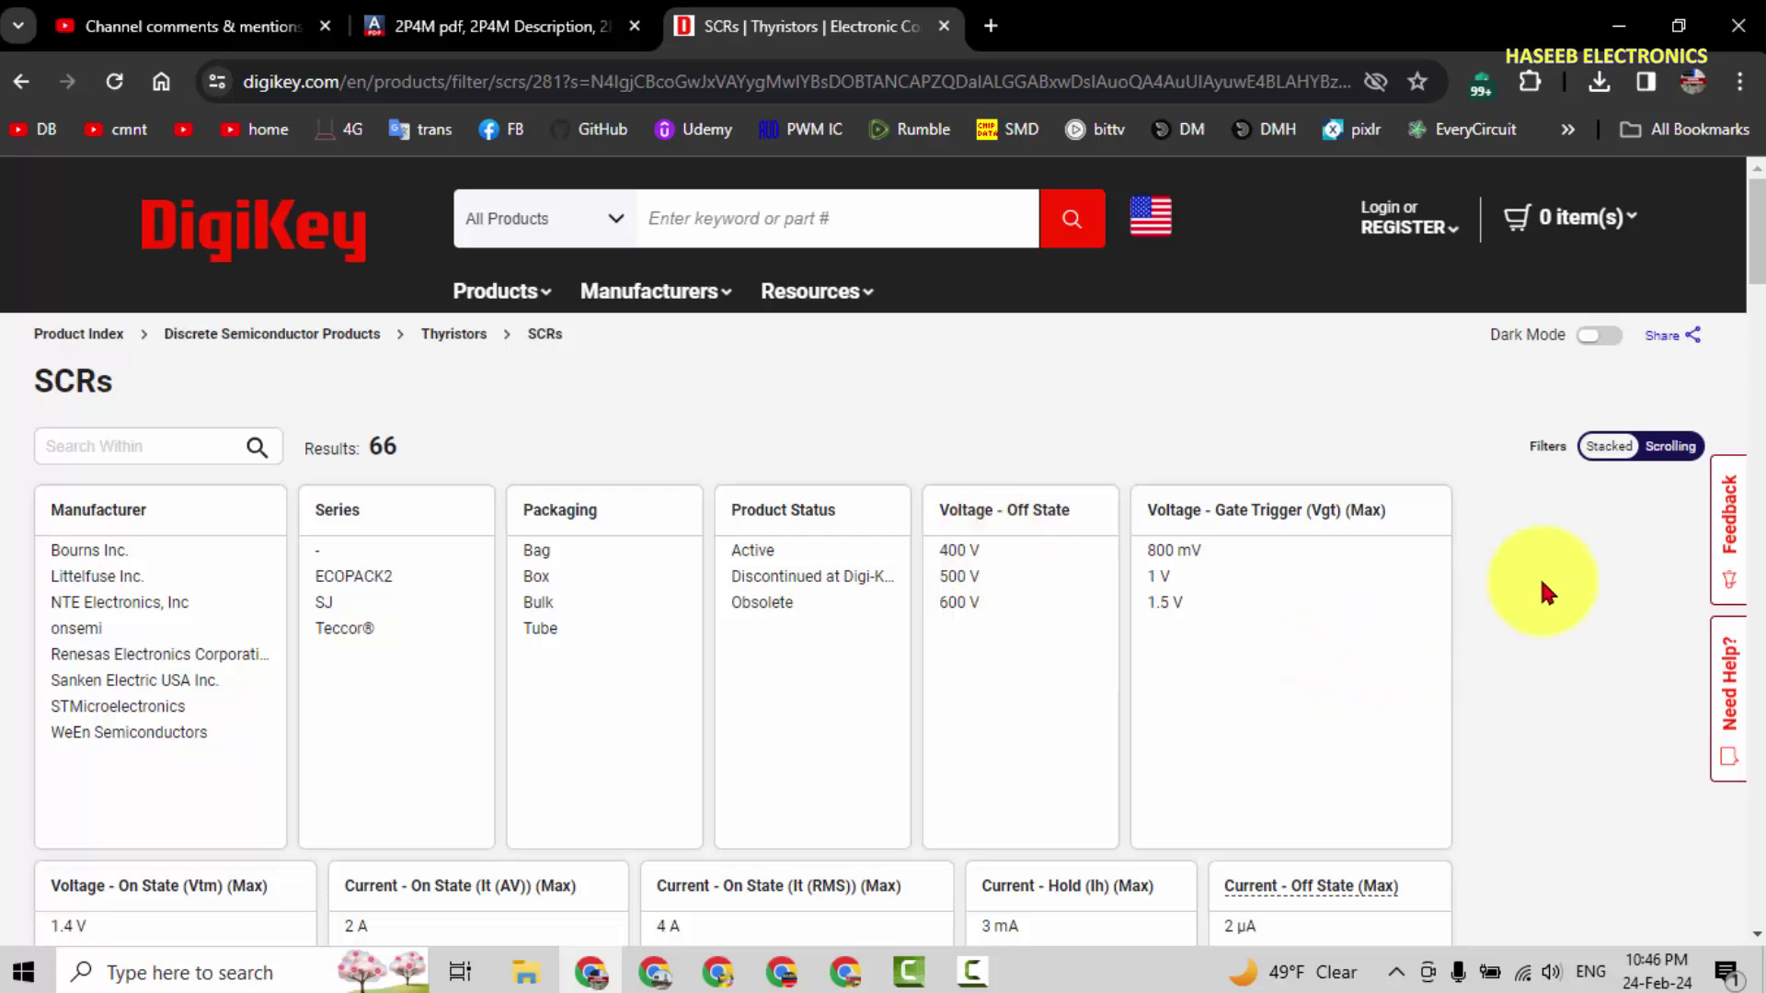
# Keep only 800 mV max gate-trigger SCRs and browse the 48 results, led by Littelfuse C106.
pyautogui.click(1189, 552)
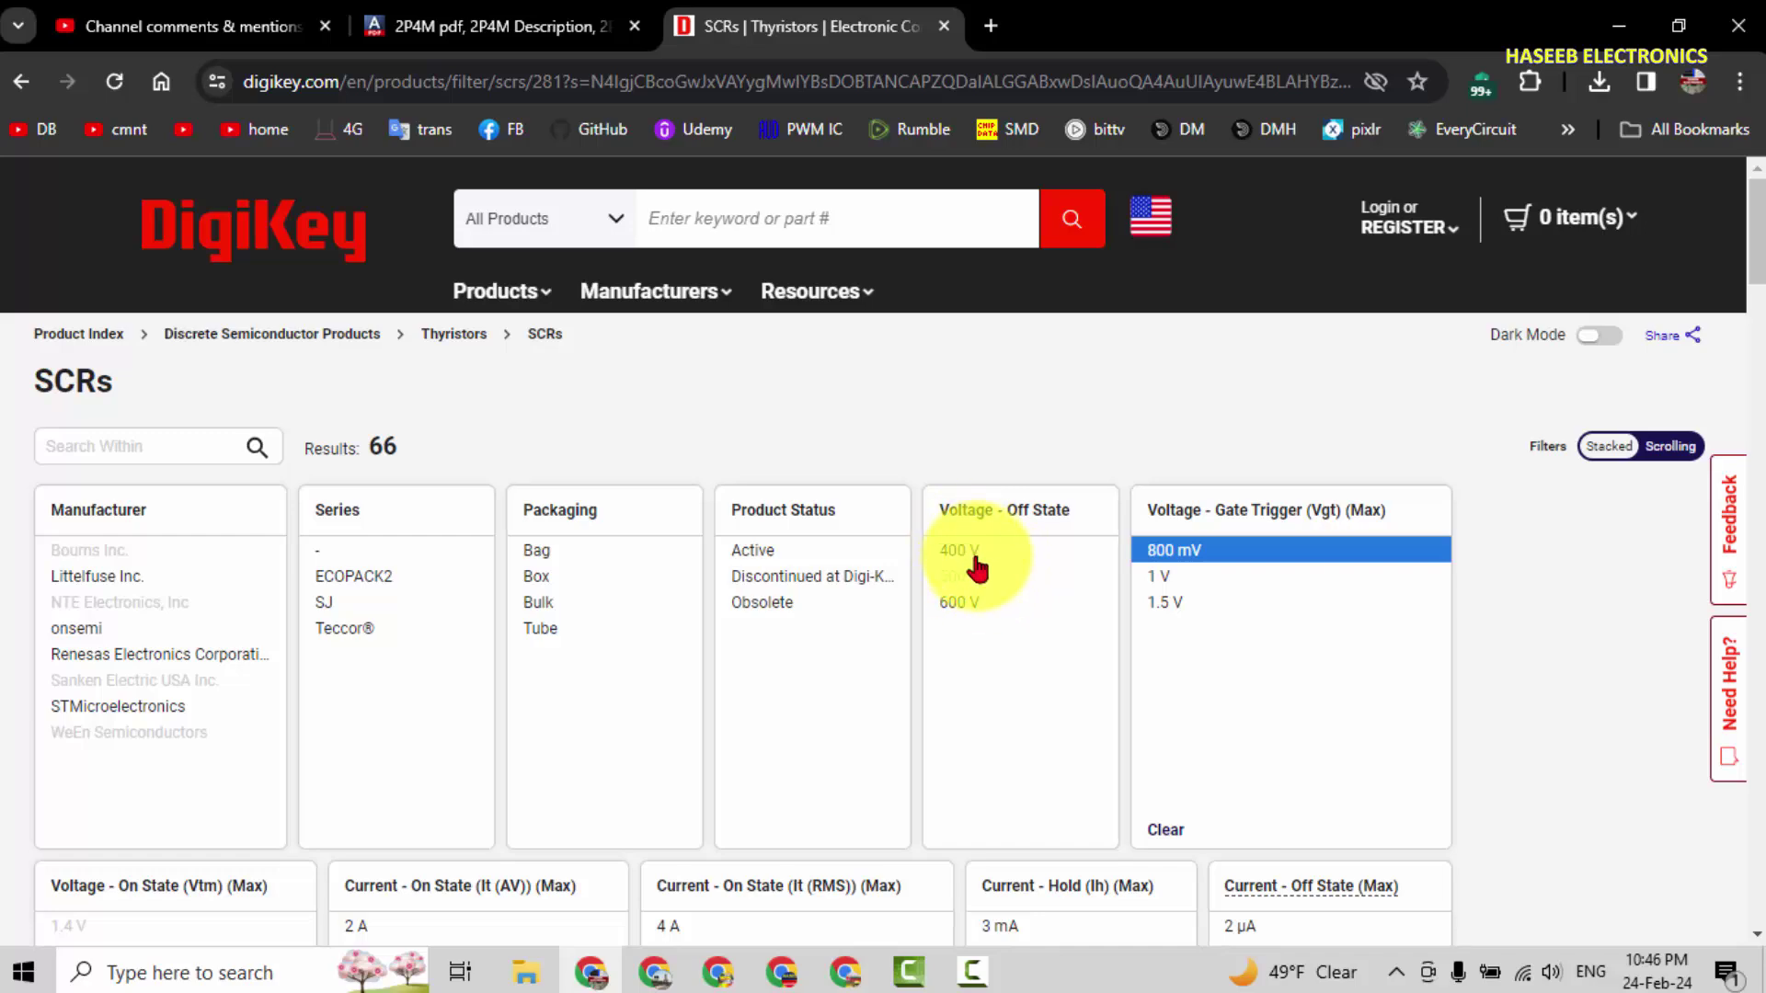
pyautogui.scroll(-12, 1196, 589)
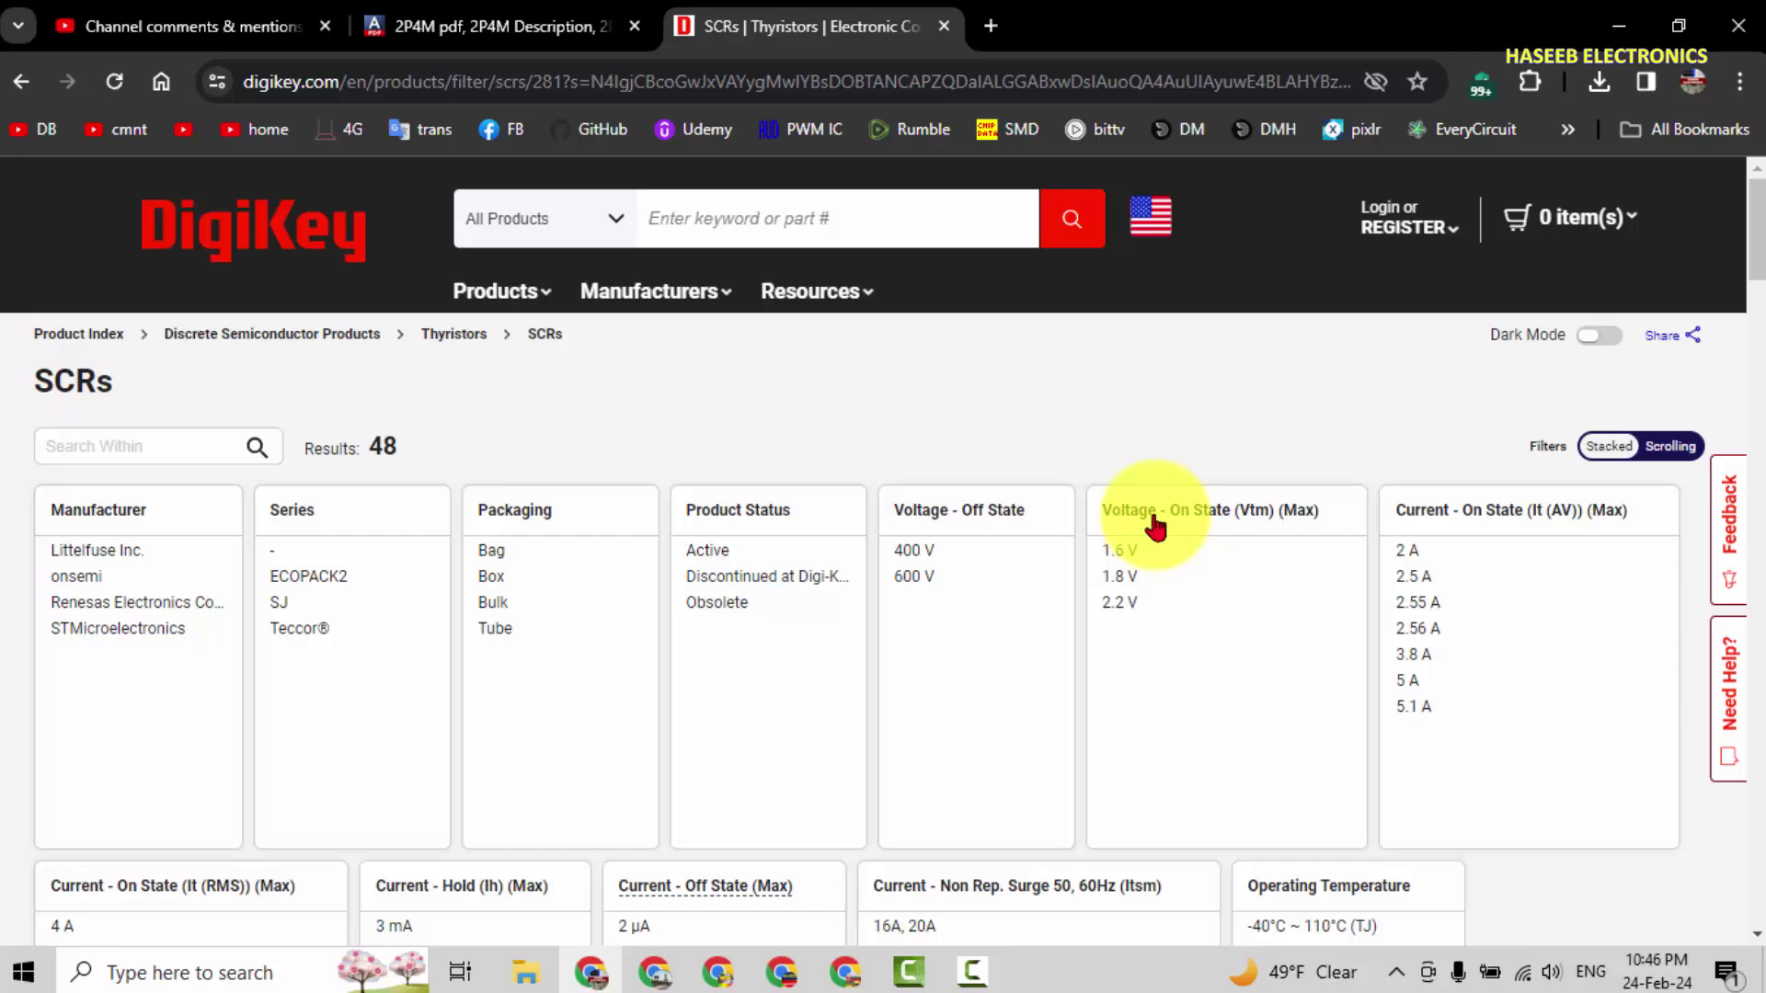
pyautogui.scroll(-15, 1111, 654)
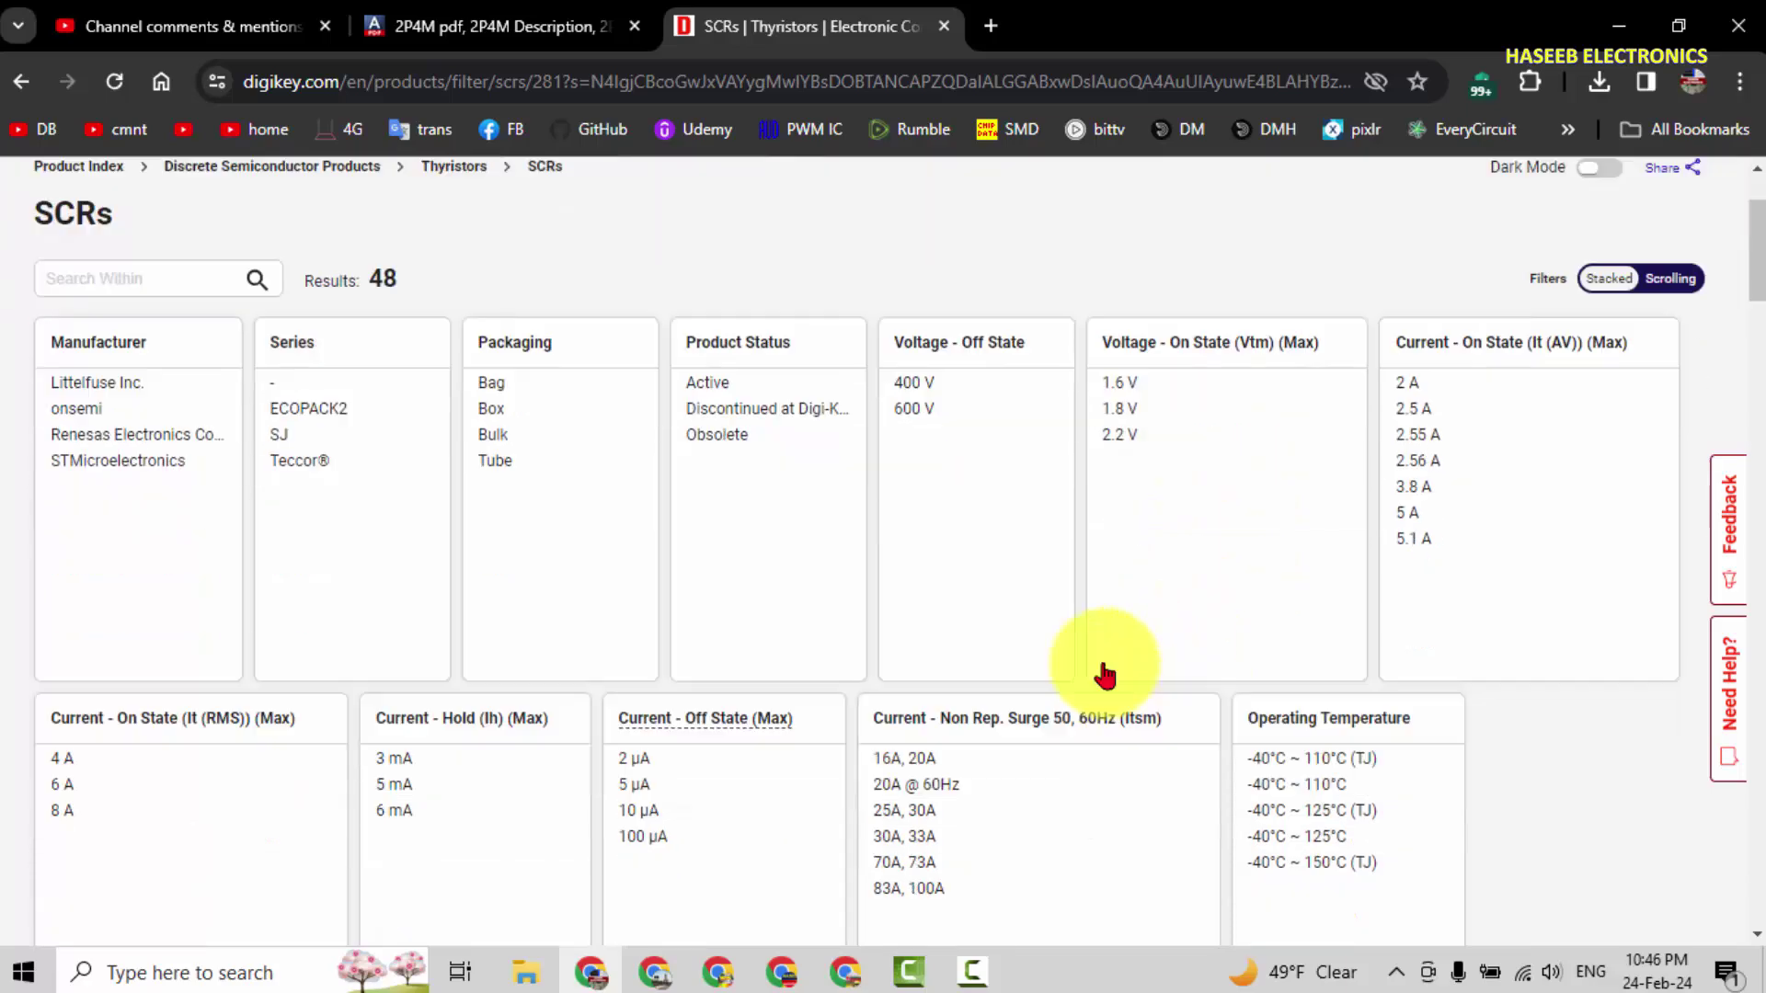
pyautogui.scroll(-5, 948, 692)
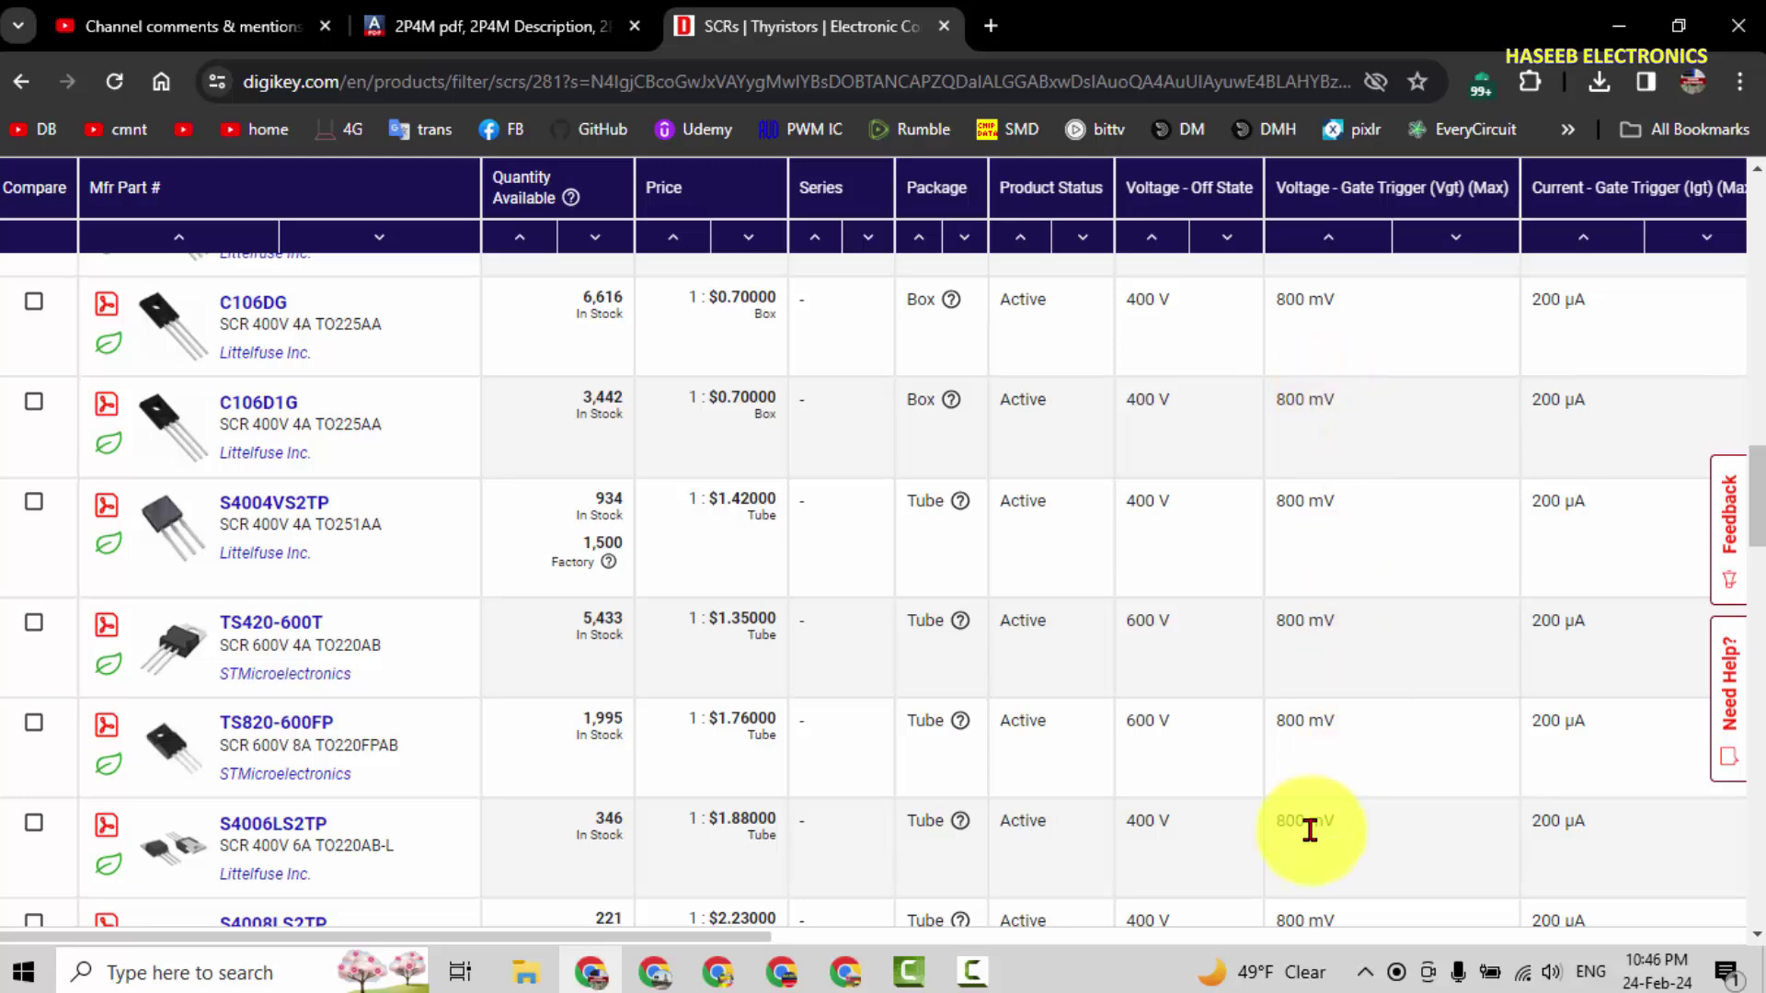
pyautogui.scroll(-4, 1305, 809)
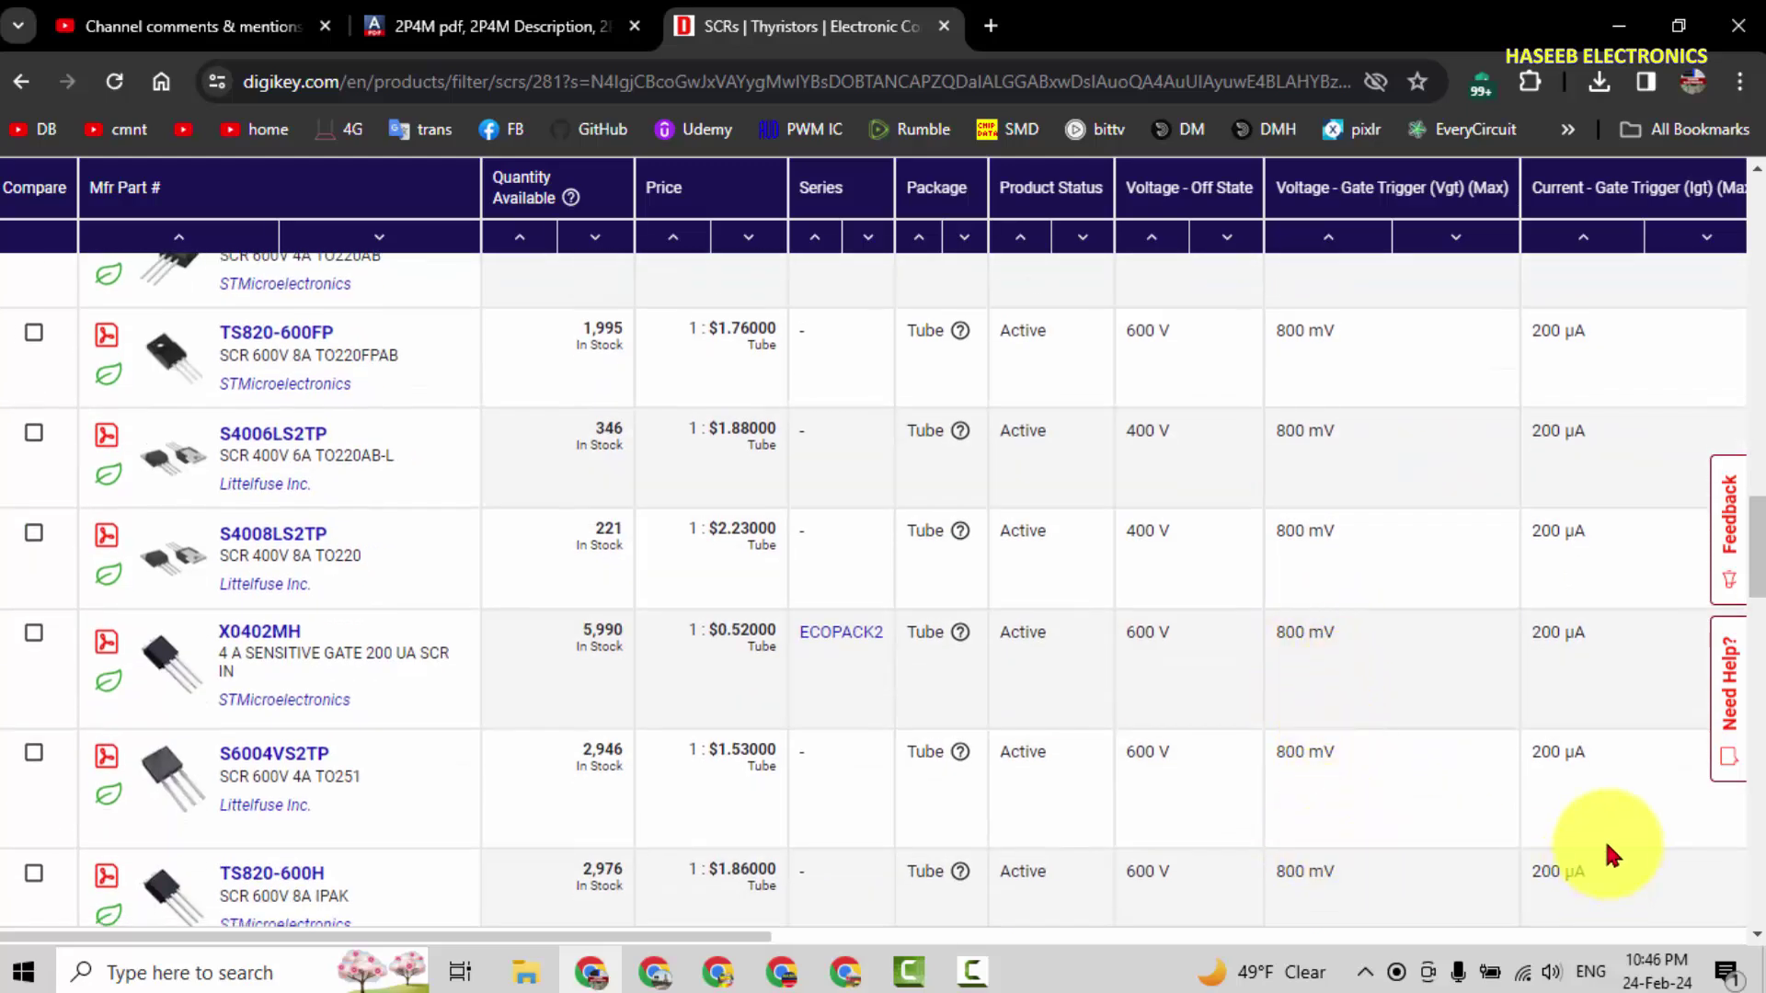
pyautogui.scroll(5, 1606, 845)
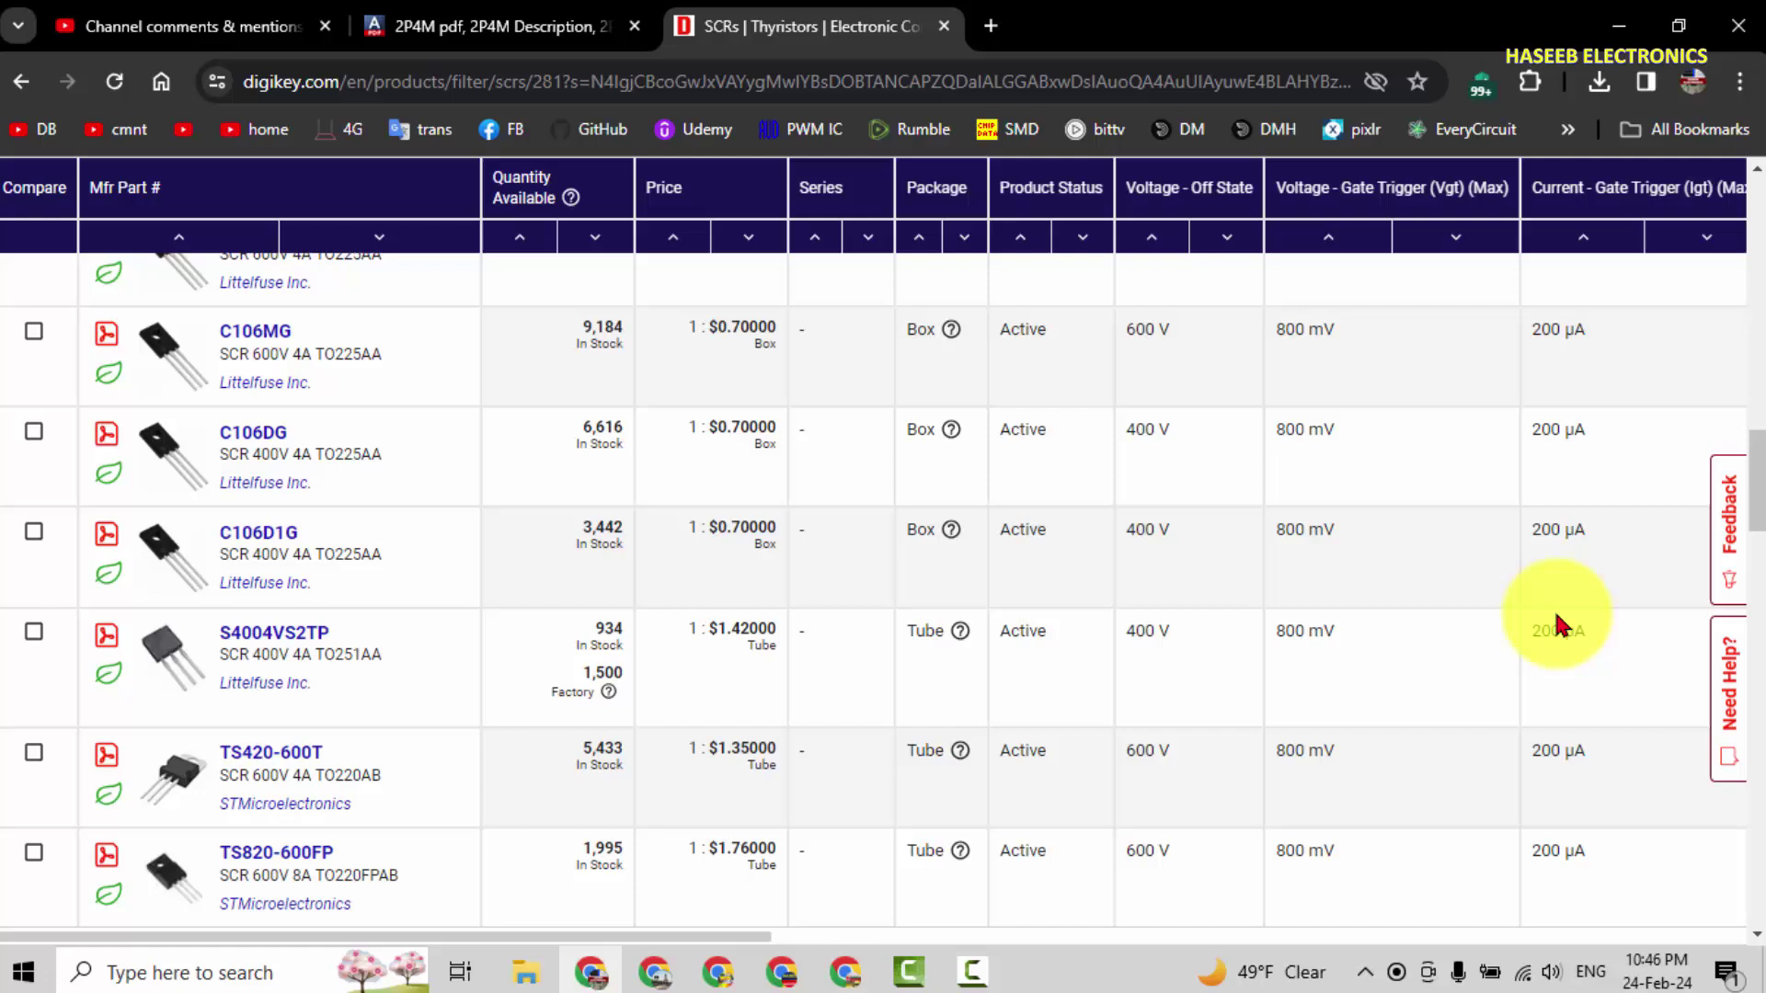
pyautogui.scroll(2, 1542, 466)
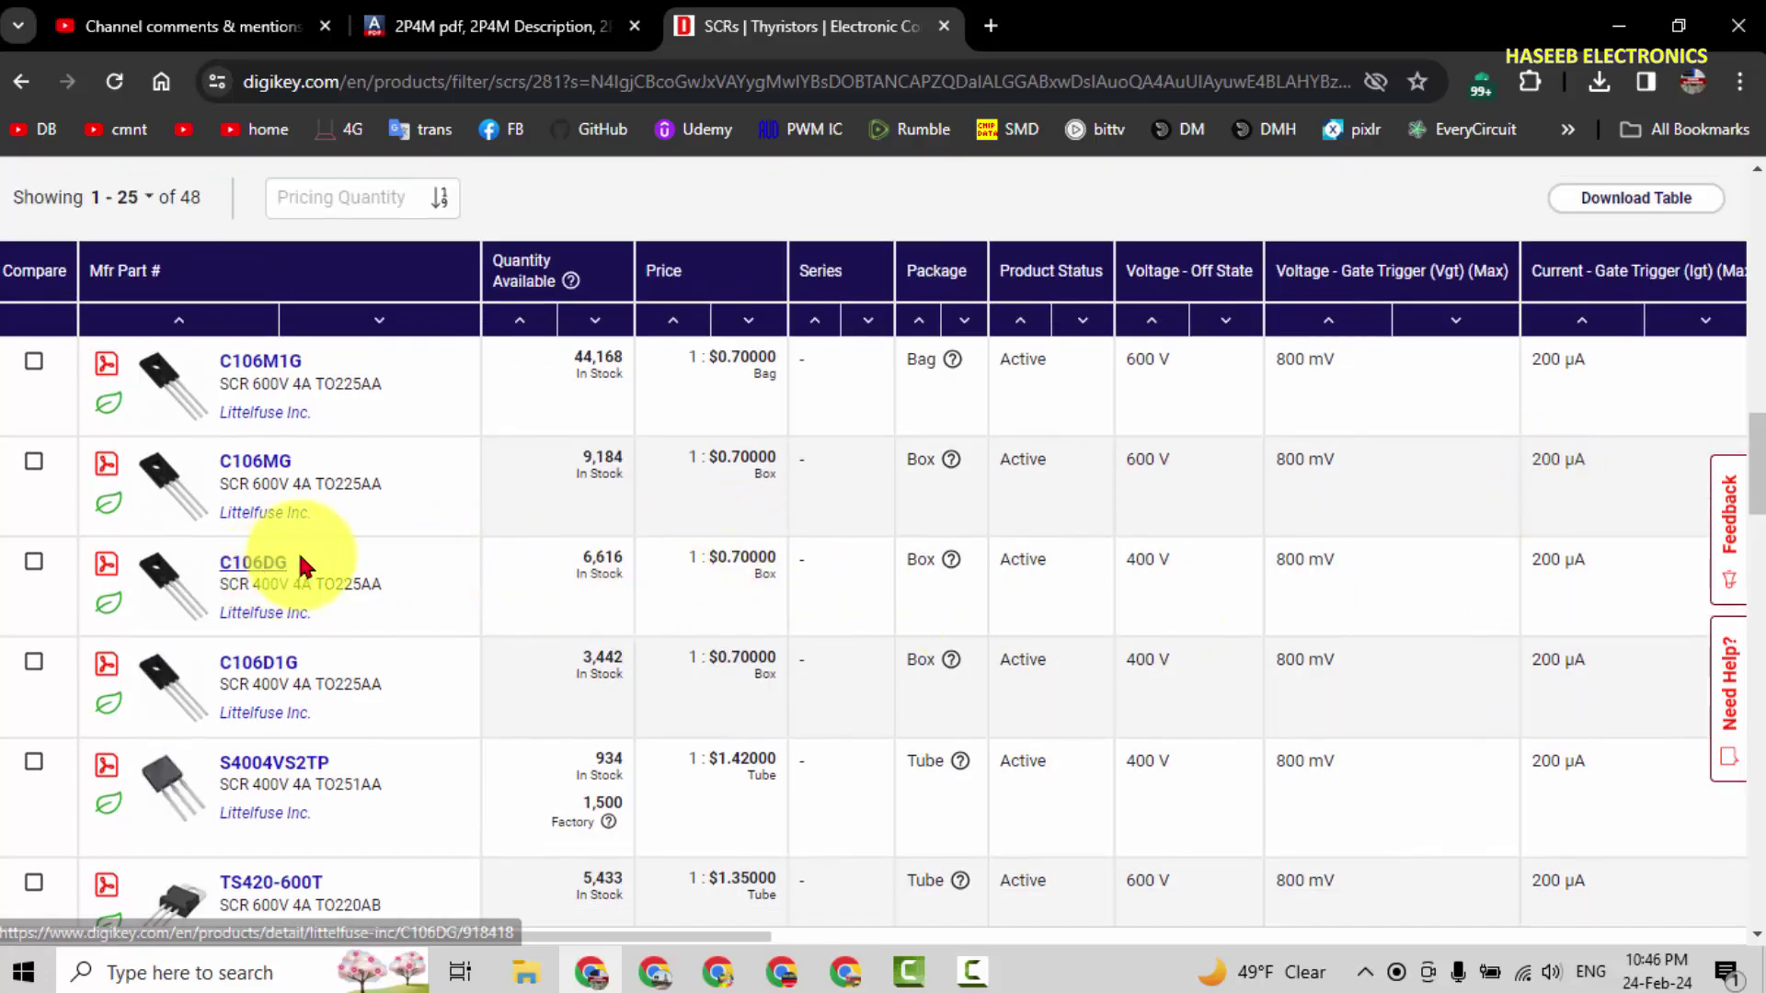
pyautogui.scroll(1, 1365, 569)
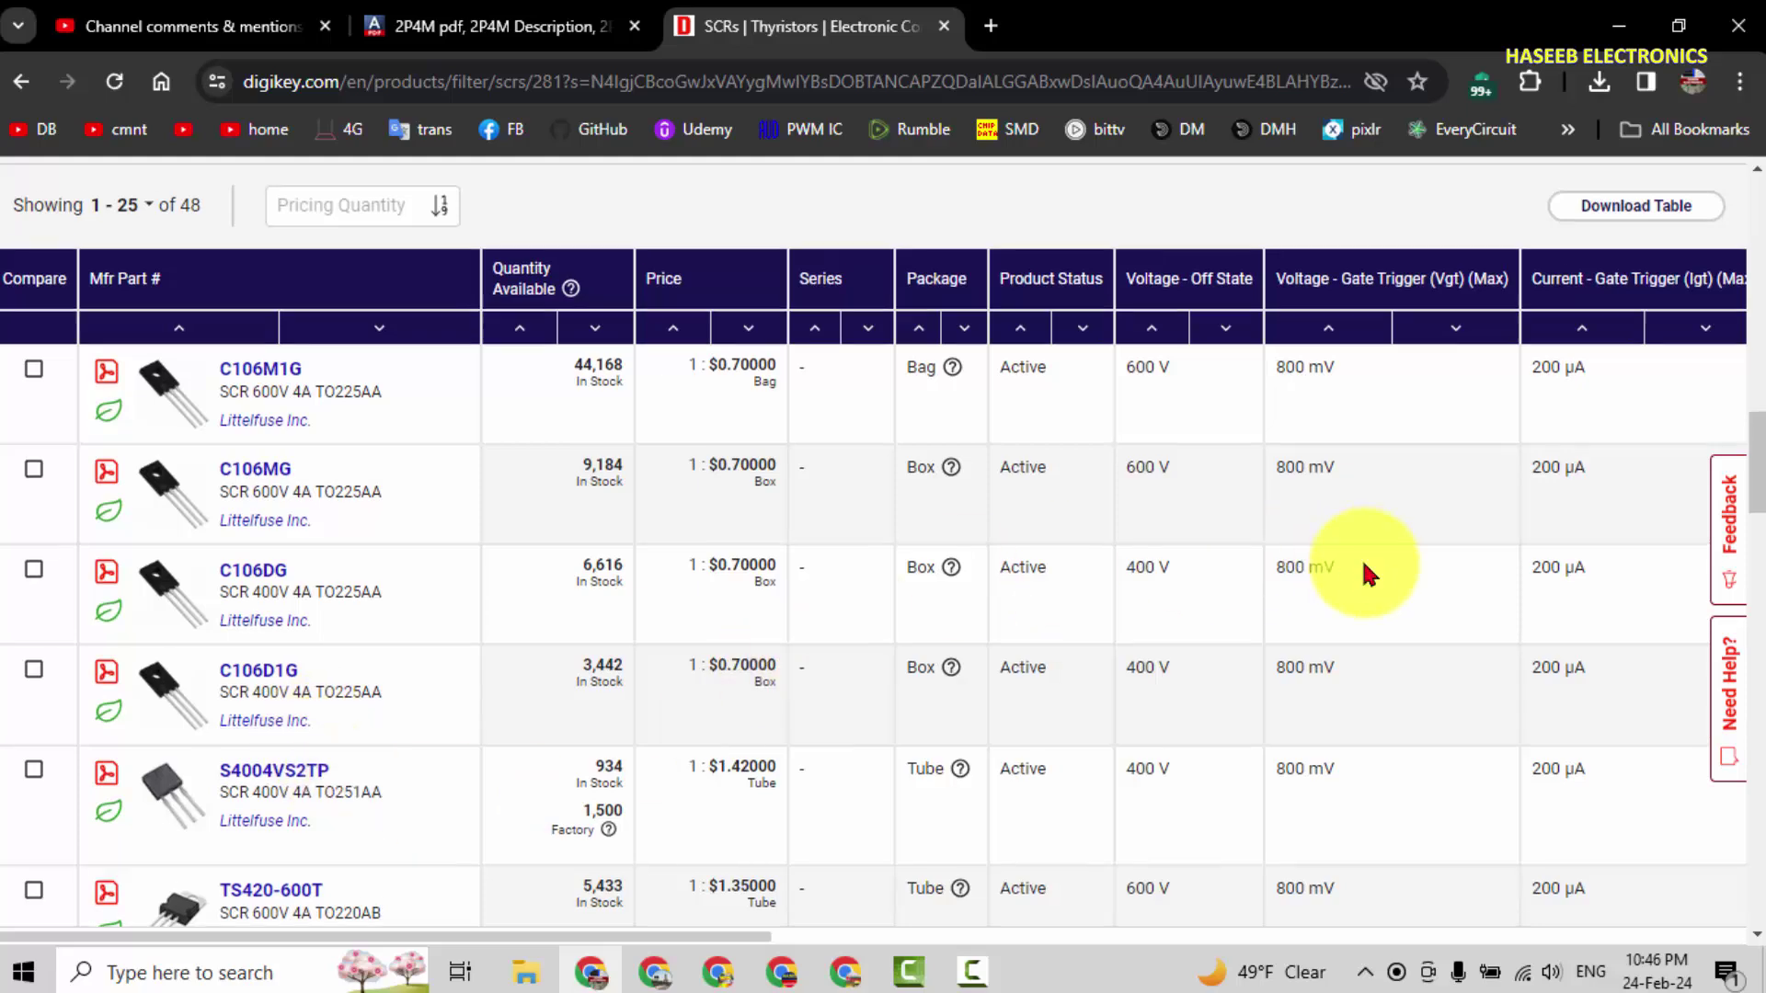
pyautogui.scroll(10, 1364, 573)
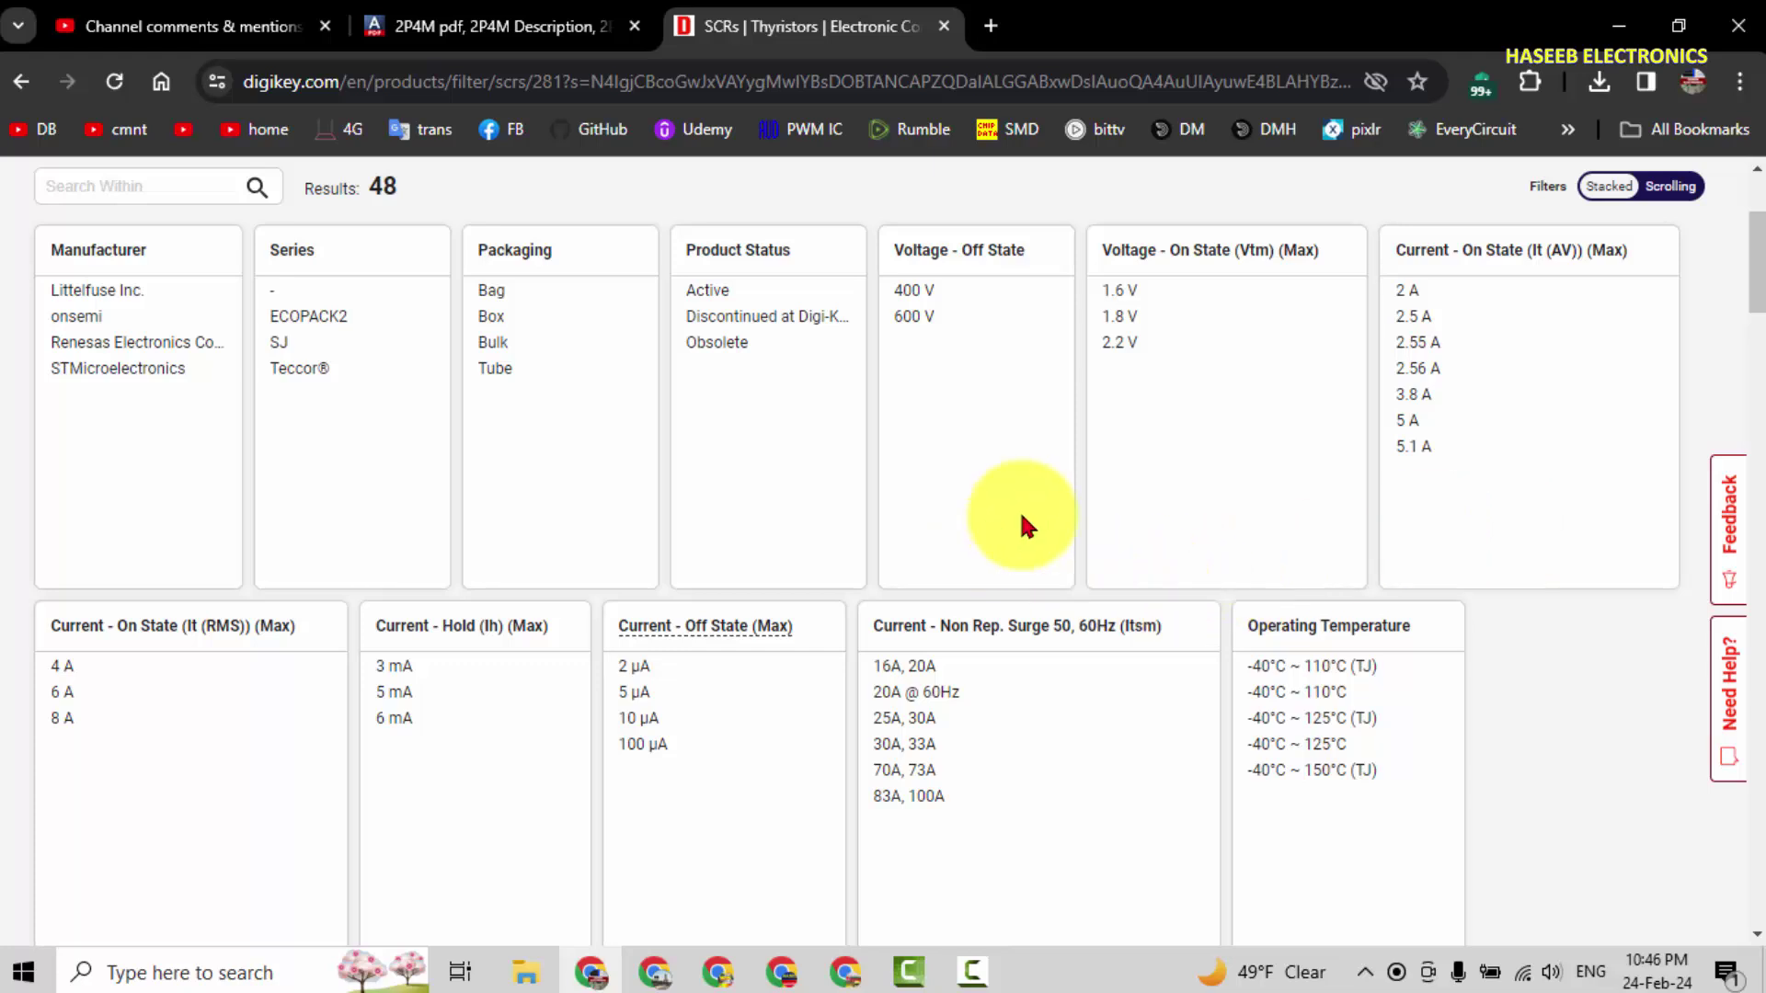
pyautogui.scroll(3, 993, 592)
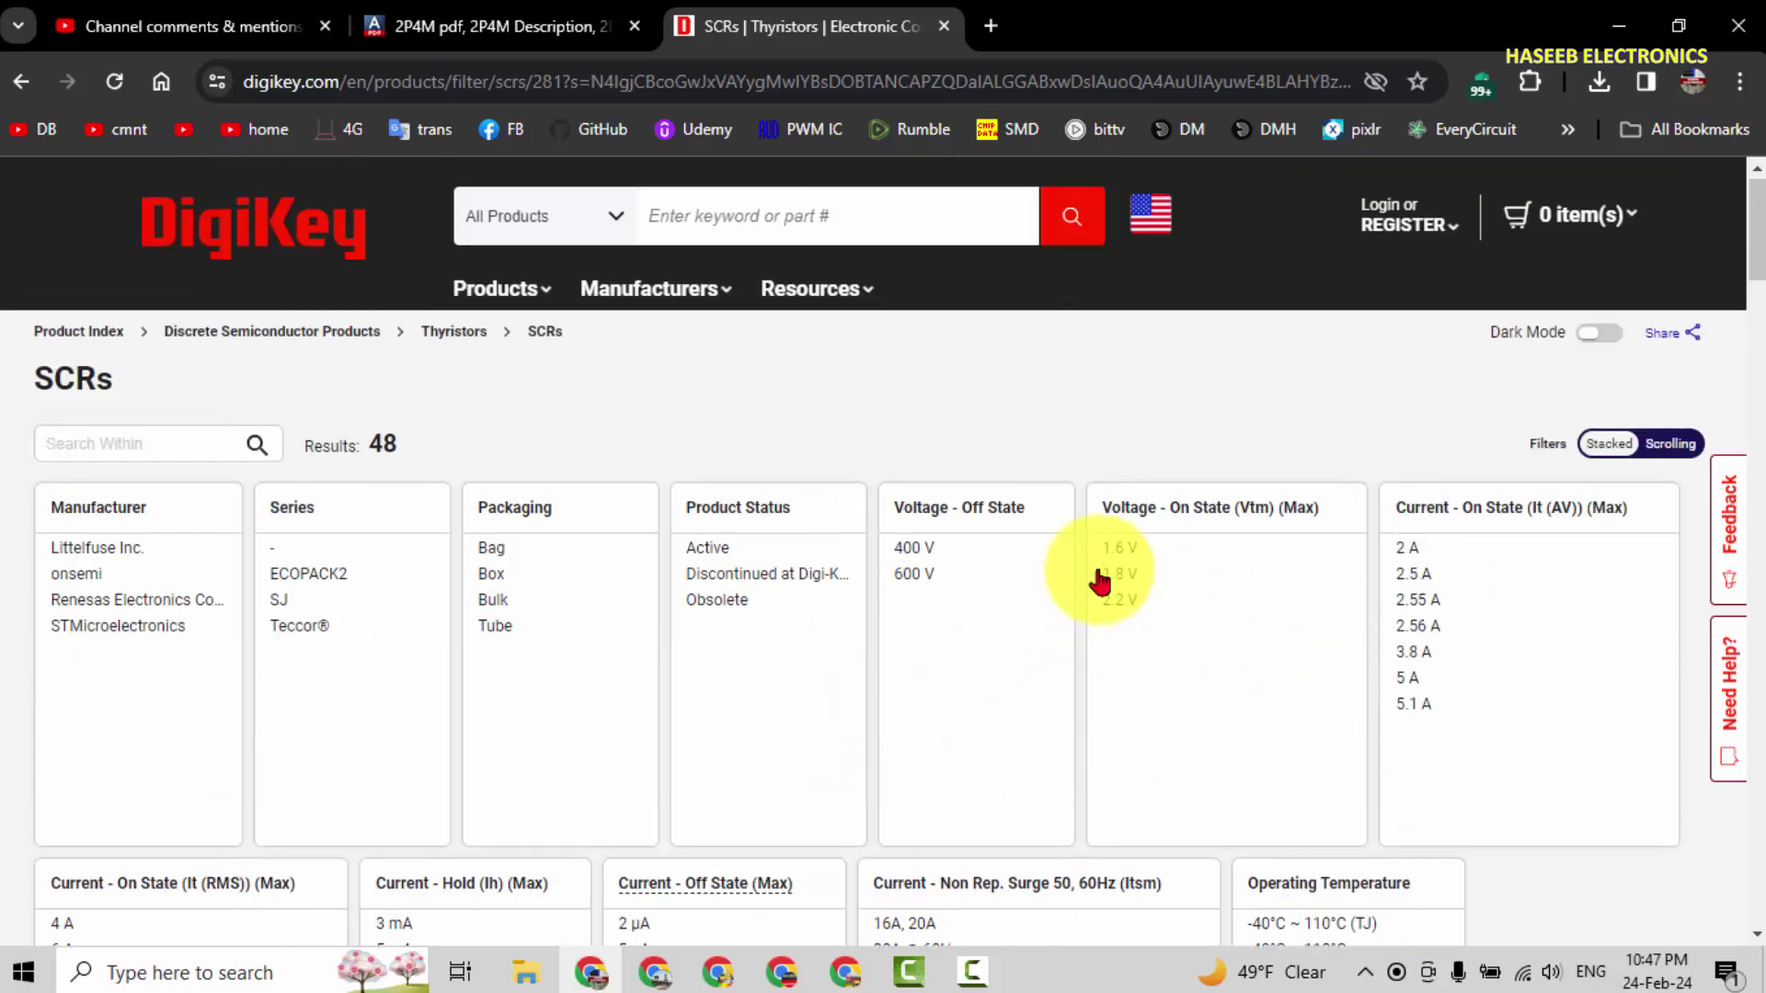